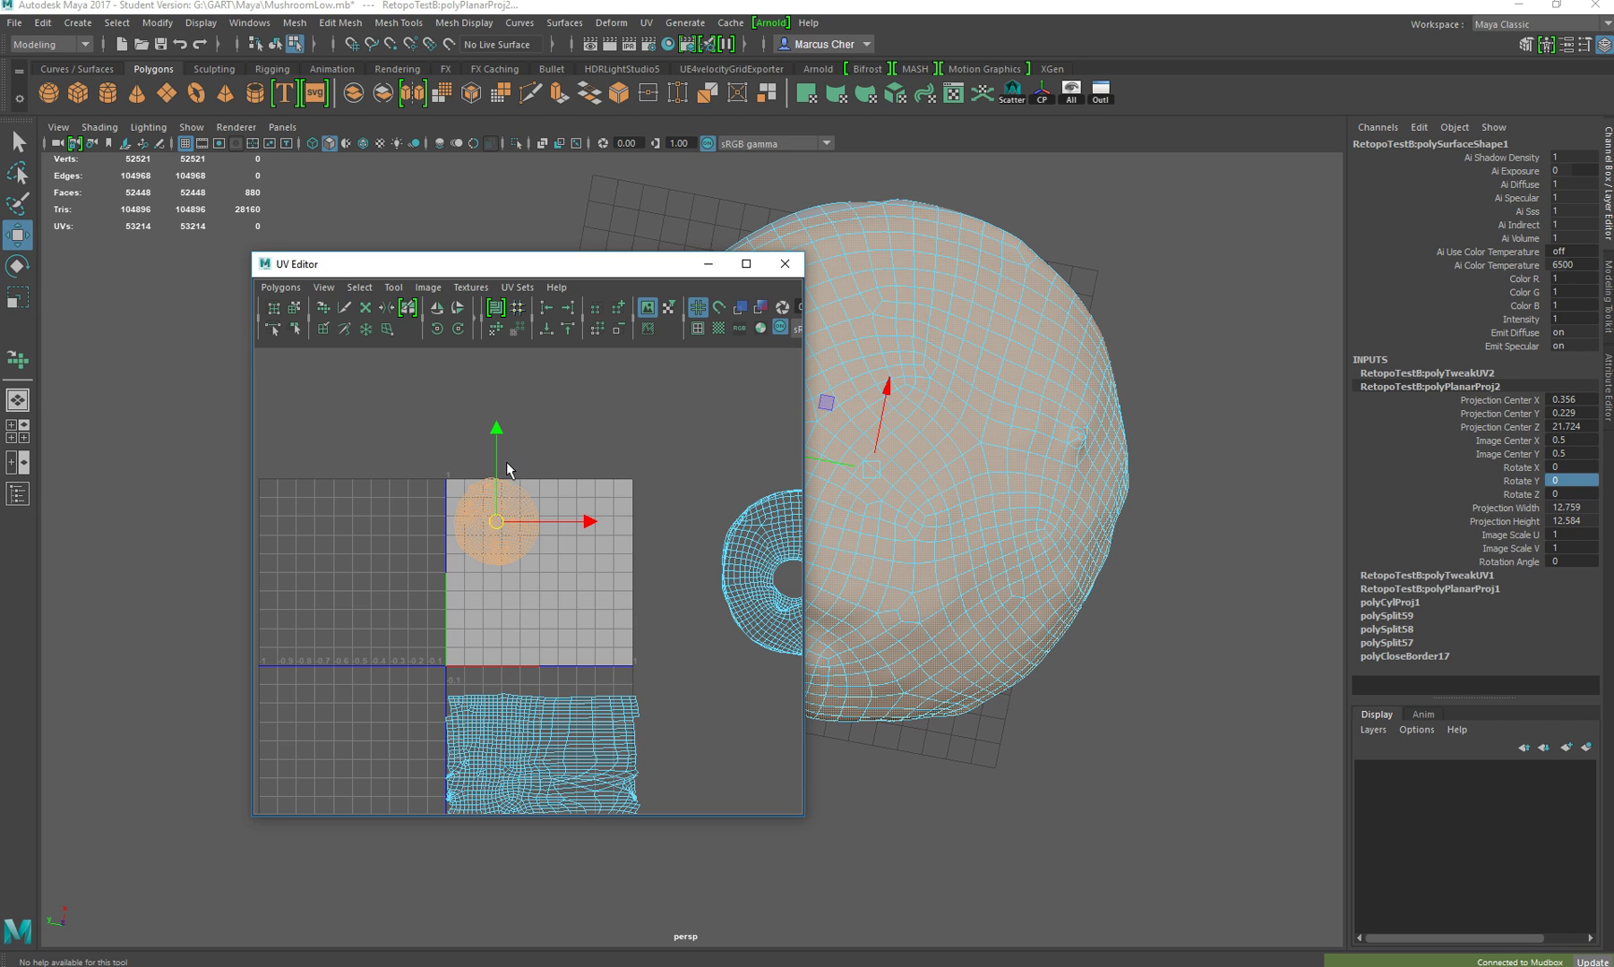
Step: Nudge the cap's UV shell down, then select and shrink the stem's UV shell
{"action": "left_click_drag", "start_coordinate": [500, 429], "coordinate": [497, 431]}
{"action": "scroll", "coordinate": [342, 709], "scroll_direction": "down", "scroll_amount": 3}
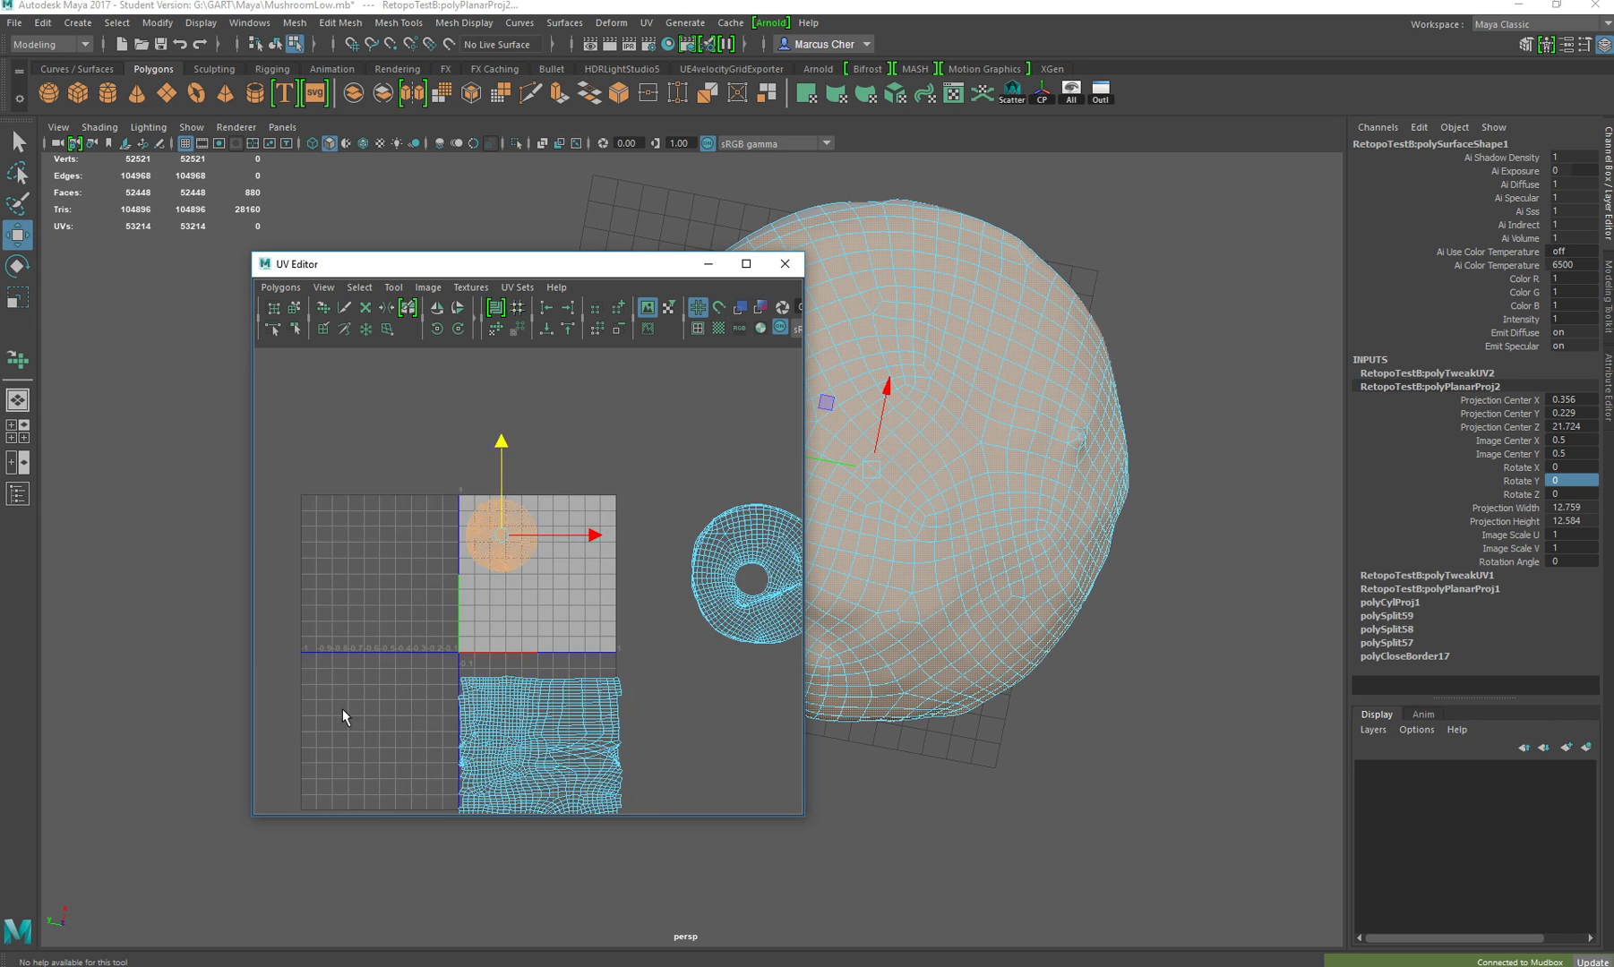
{"action": "left_click_drag", "start_coordinate": [405, 641], "coordinate": [648, 817]}
{"action": "key", "text": "e"}
{"action": "key", "text": "r"}
{"action": "left_click_drag", "start_coordinate": [539, 735], "coordinate": [500, 619]}
Step: Frame the stem shell and shrink it further to fit the 0–1 tile
{"action": "key", "text": "w"}
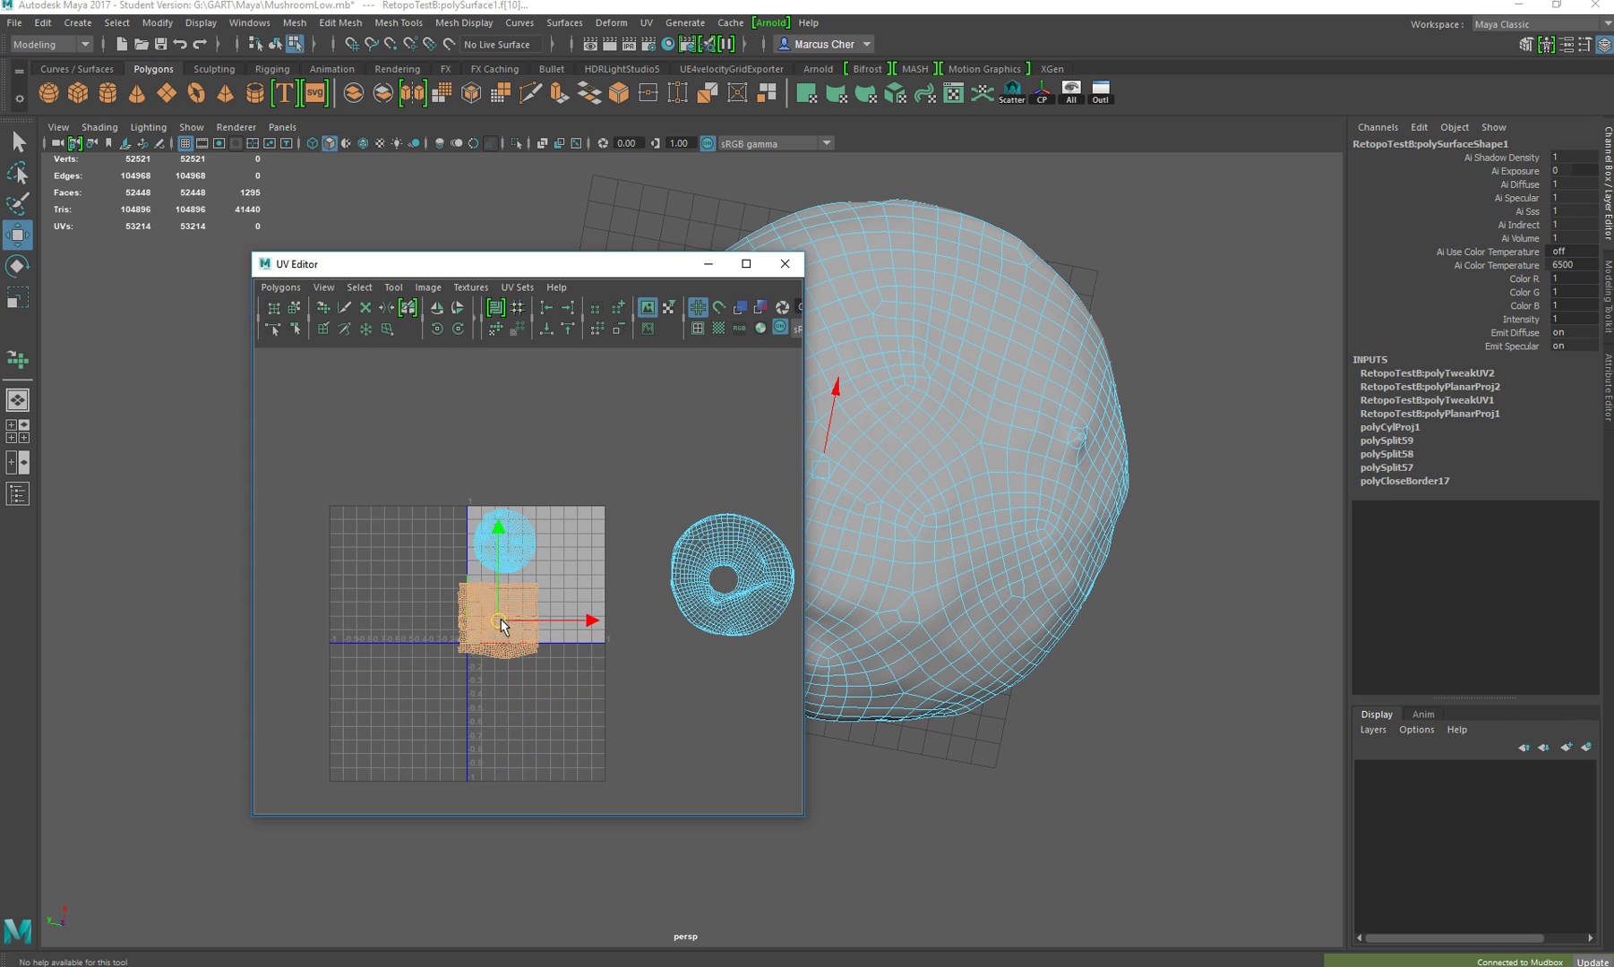
{"action": "key", "text": "f"}
{"action": "scroll", "coordinate": [500, 619], "scroll_direction": "down", "scroll_amount": 2}
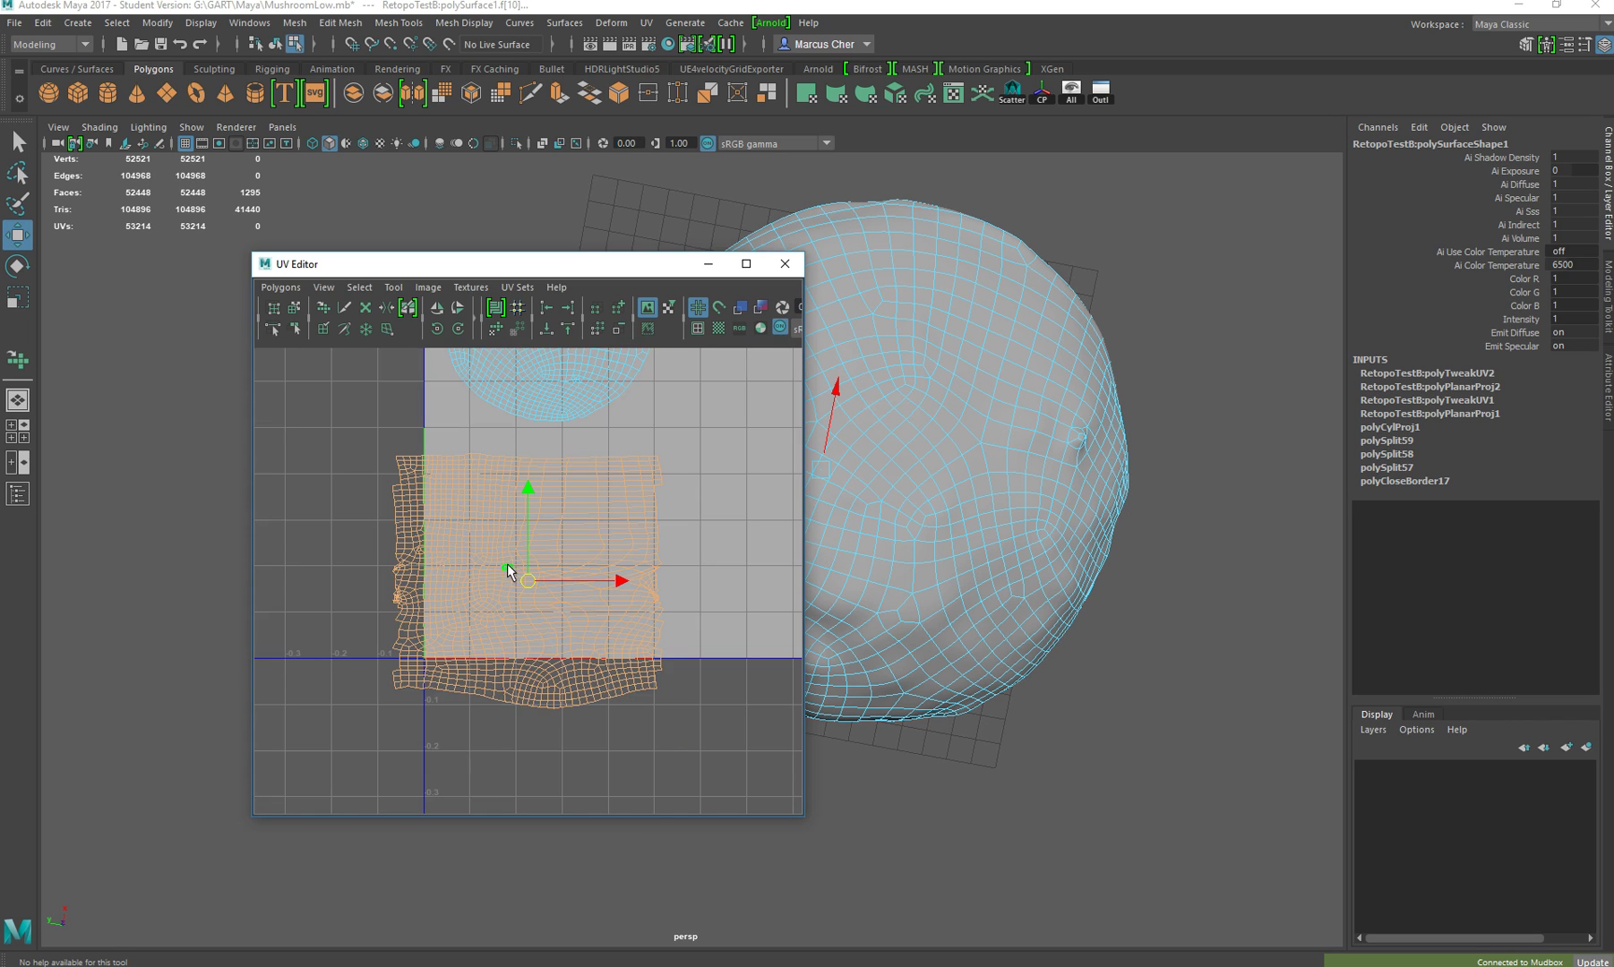
{"action": "key", "text": "r"}
{"action": "left_click_drag", "start_coordinate": [527, 581], "coordinate": [576, 549]}
{"action": "key", "text": "w"}
Step: Resize the stem shell again, then pan over and select the ring-shaped UV shell
{"action": "key", "text": "r"}
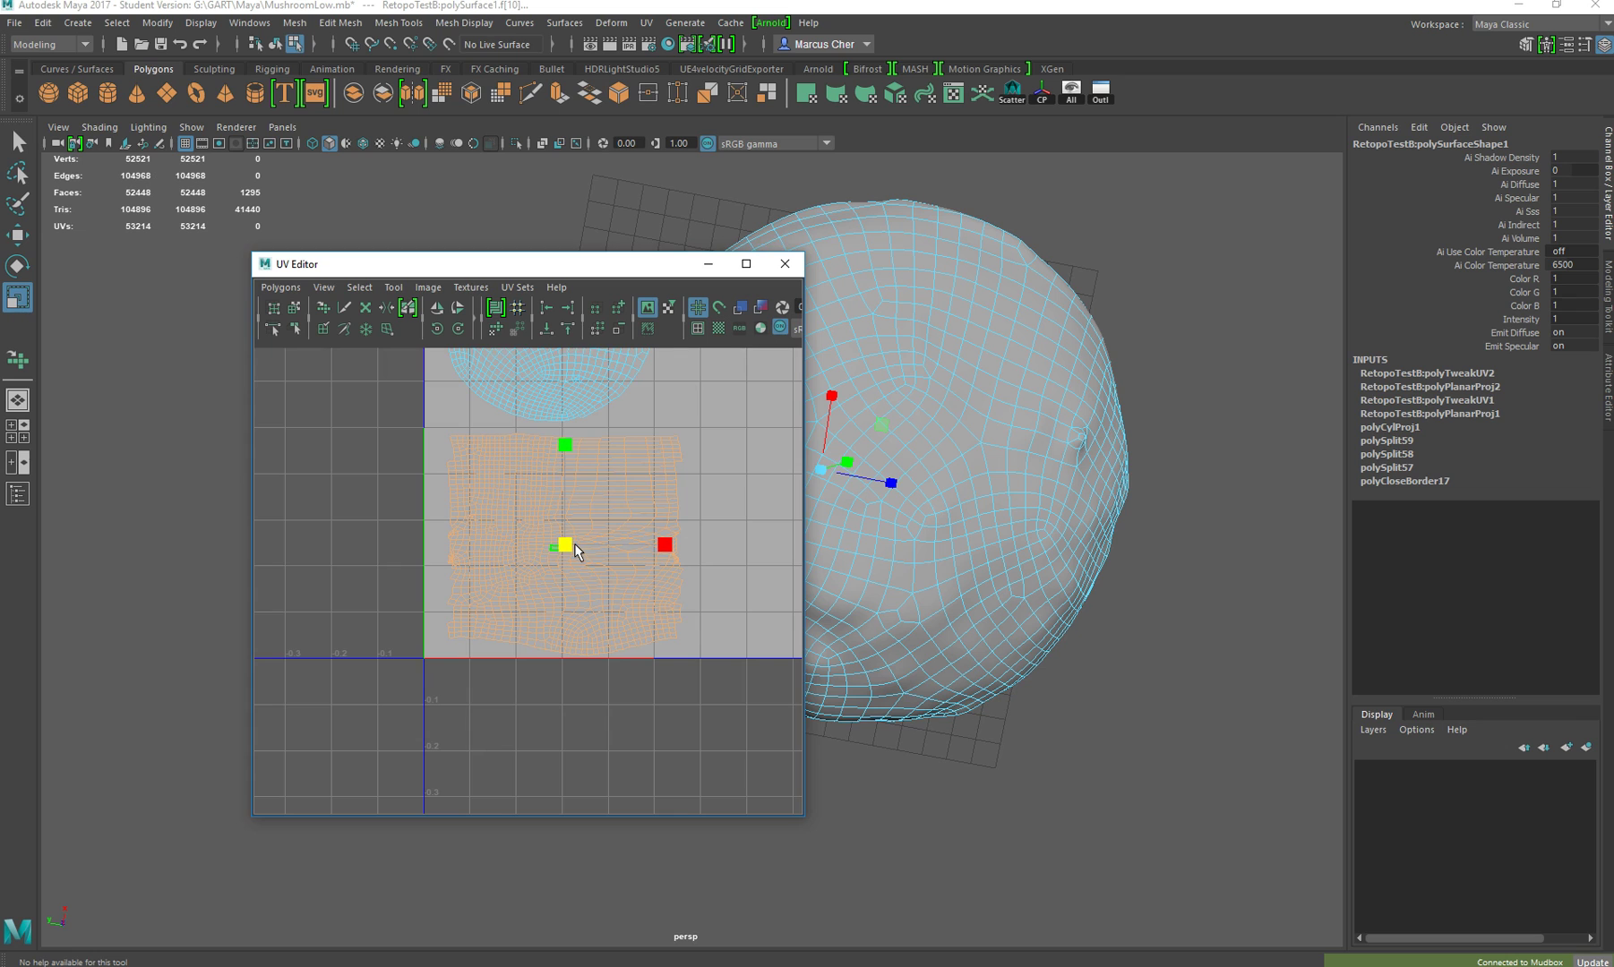
{"action": "scroll", "coordinate": [578, 551], "scroll_direction": "down", "scroll_amount": 3}
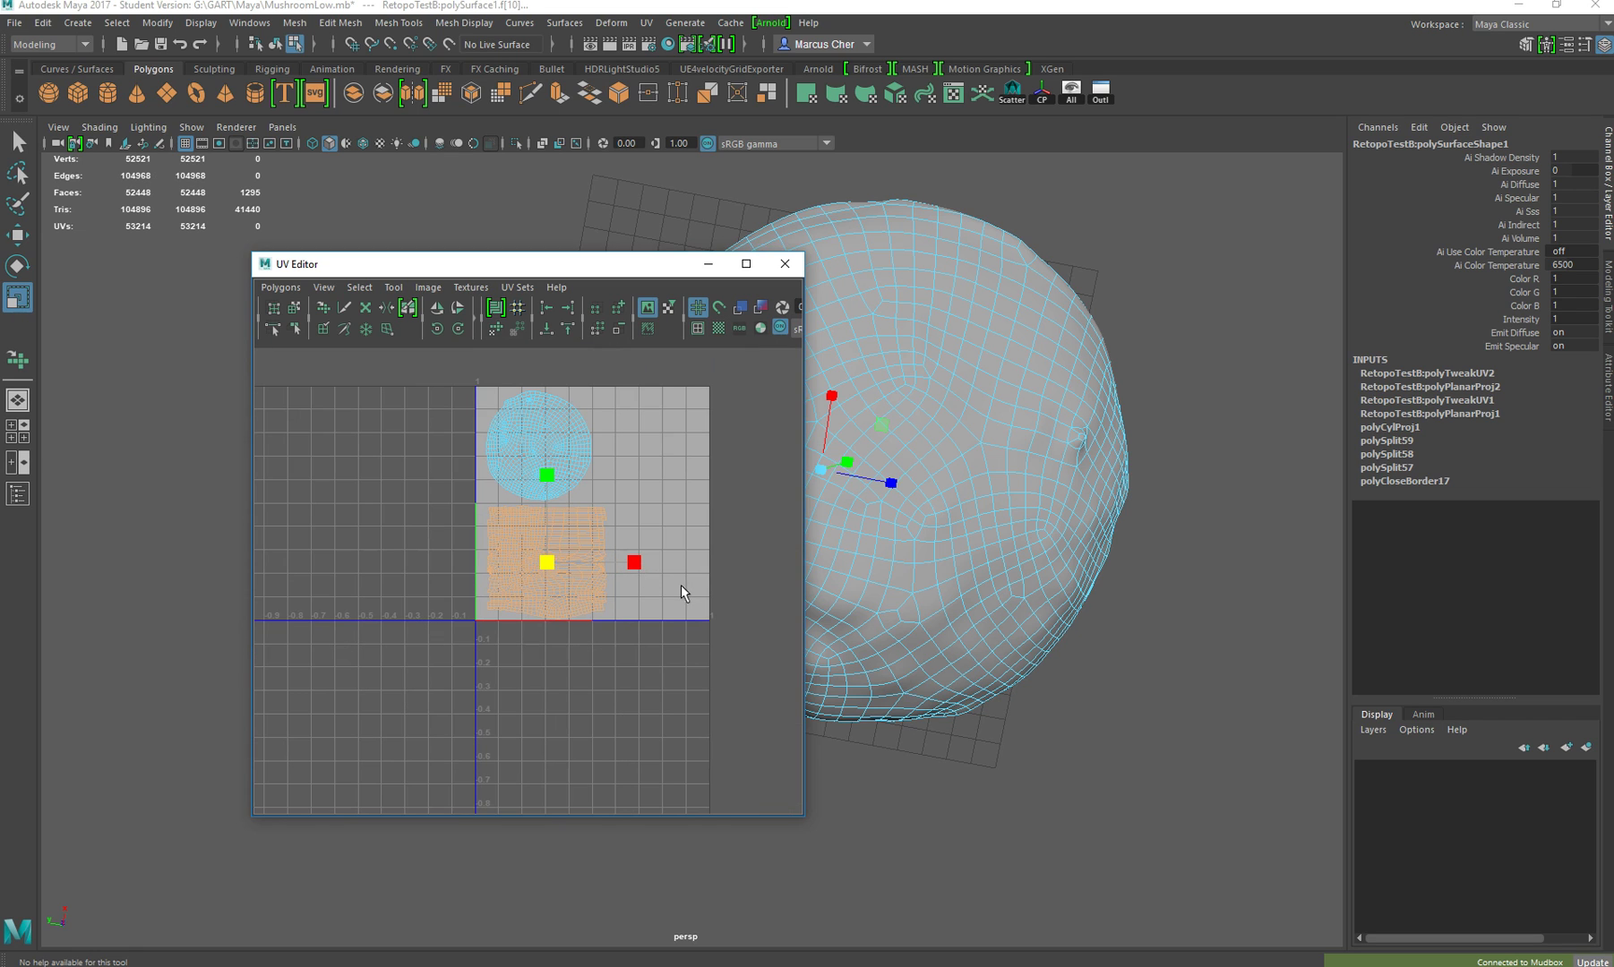
{"action": "middle_click_drag", "start_coordinate": [679, 585], "coordinate": [417, 649], "text": "alt"}
{"action": "left_click_drag", "start_coordinate": [524, 419], "coordinate": [763, 667]}
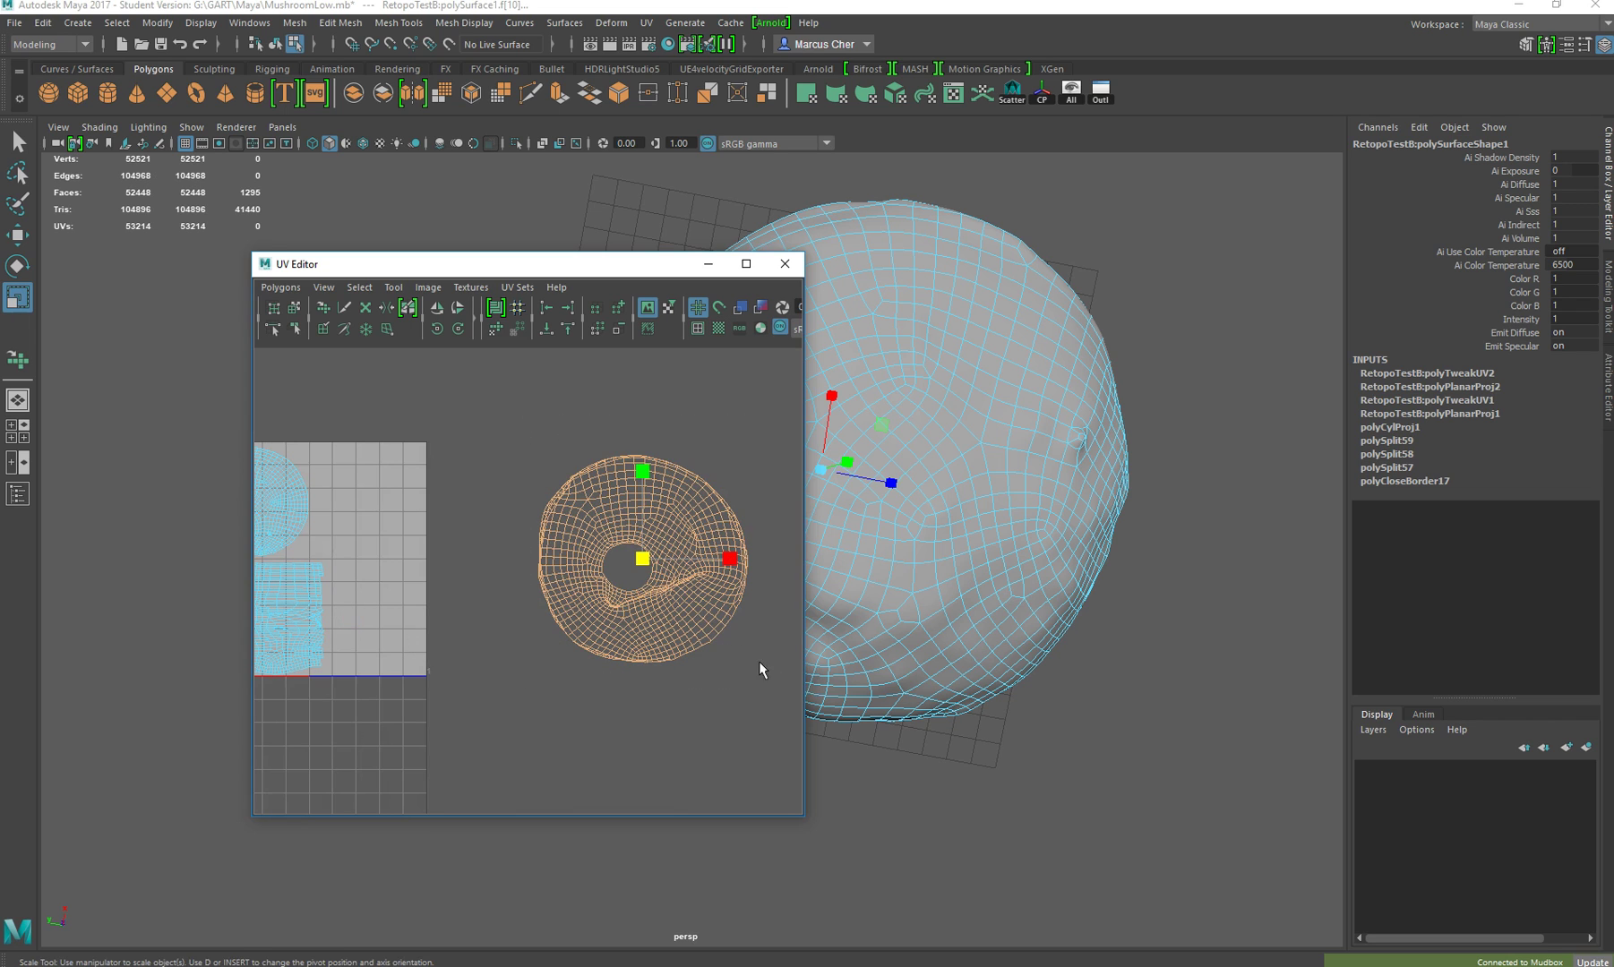
Step: Shrink the ring shell and place it in the tile's top right
{"action": "left_click_drag", "start_coordinate": [633, 563], "coordinate": [376, 507]}
{"action": "key", "text": "w"}
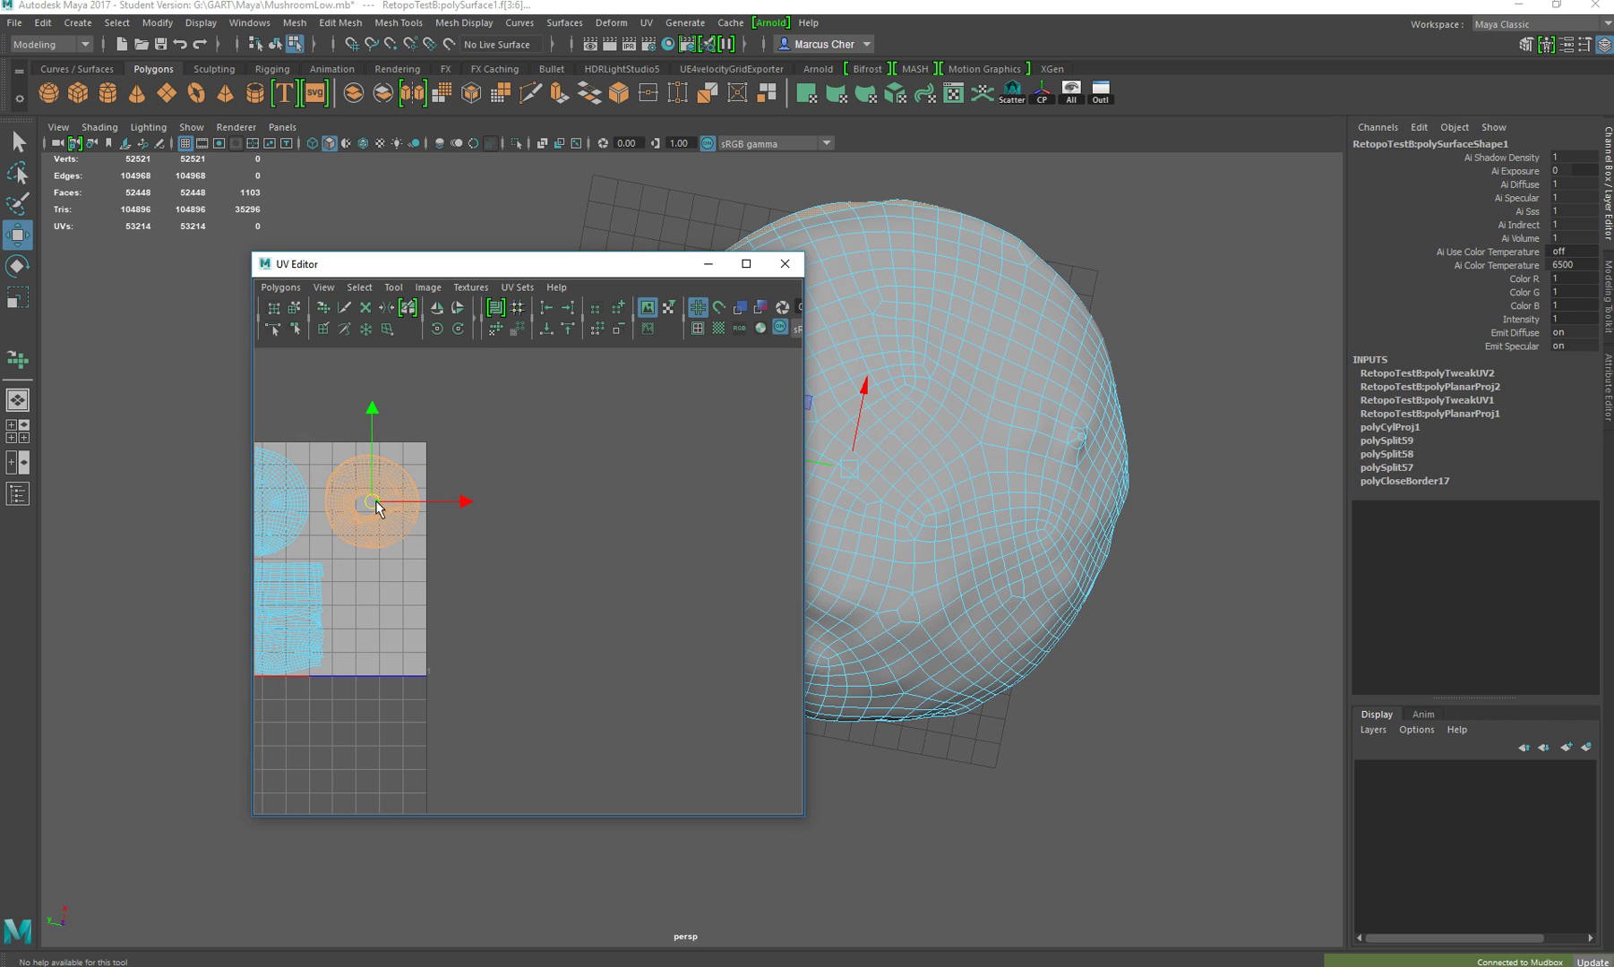
{"action": "scroll", "coordinate": [364, 526], "scroll_direction": "up", "scroll_amount": 4}
{"action": "middle_click_drag", "start_coordinate": [365, 527], "coordinate": [782, 483], "text": "alt"}
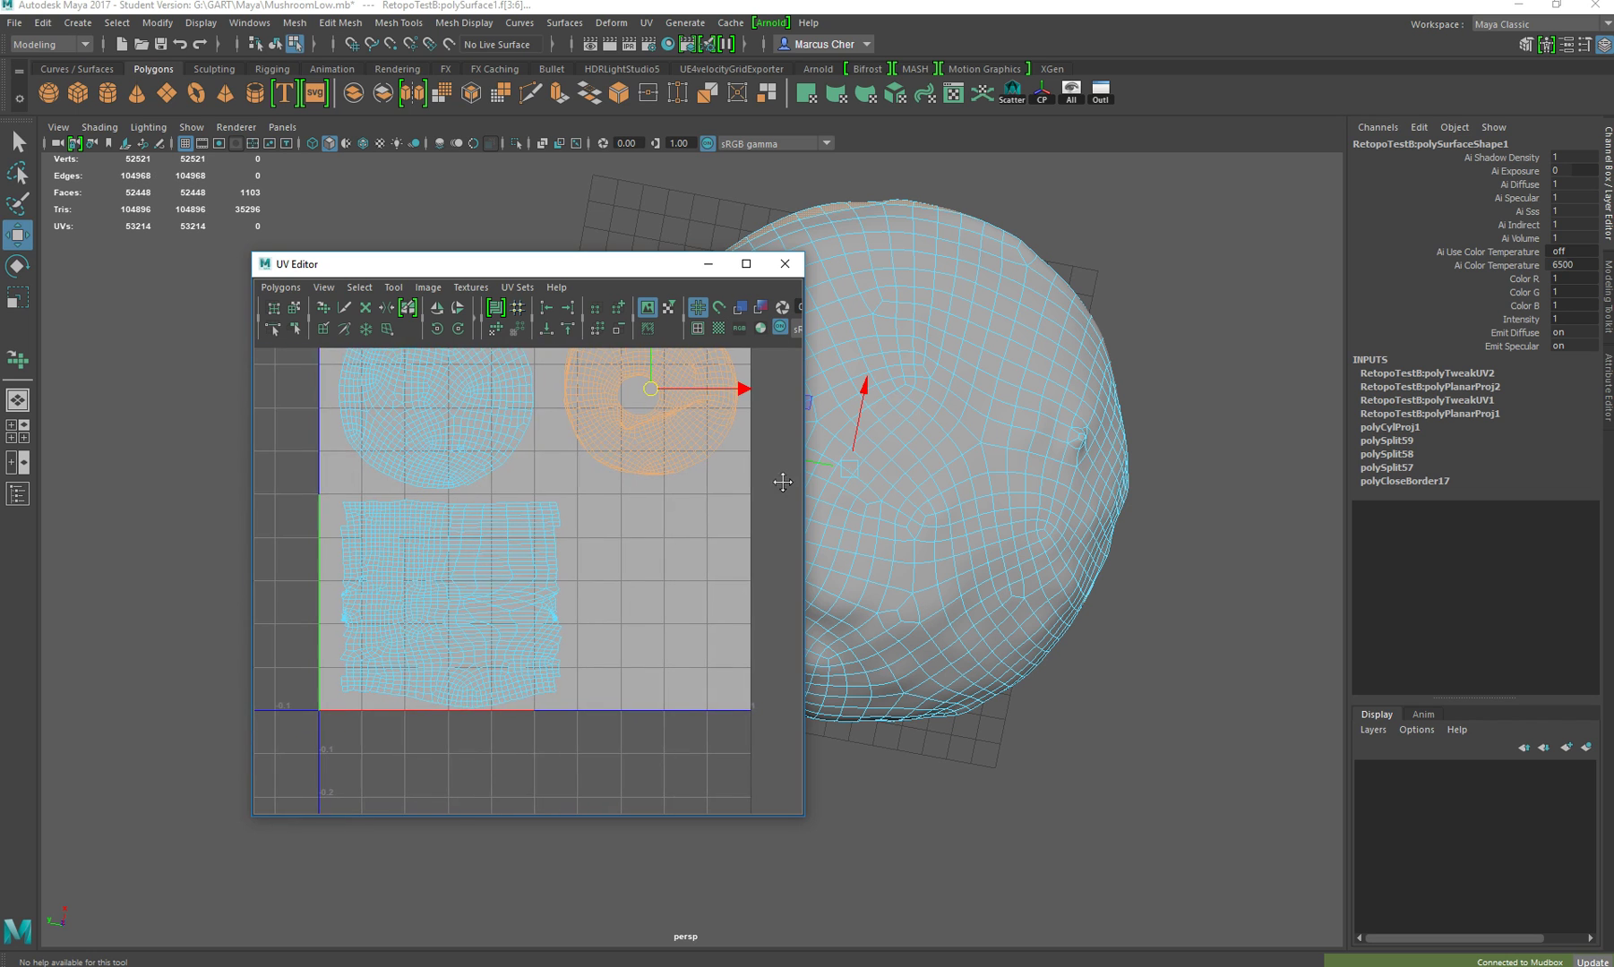
{"action": "middle_click_drag", "start_coordinate": [700, 528], "coordinate": [676, 609], "text": "alt"}
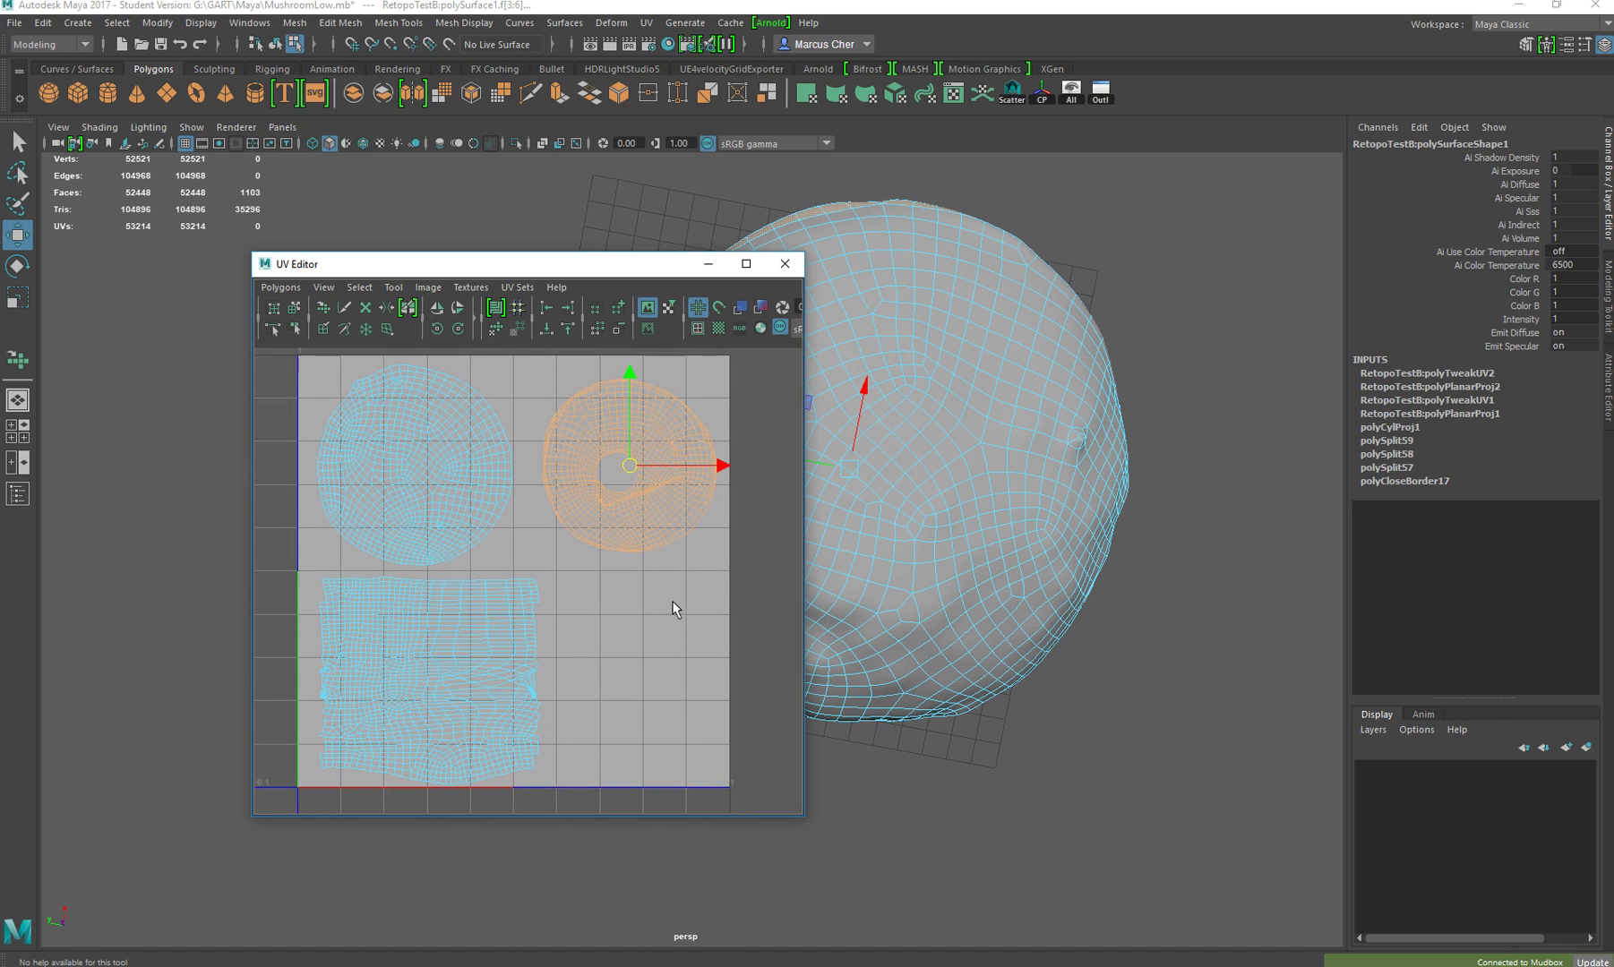
{"action": "key", "text": "r"}
{"action": "left_click_drag", "start_coordinate": [640, 472], "coordinate": [632, 473]}
Step: Adjust the cap circle shell and squeeze the stem shell into the lower-left
{"action": "left_click_drag", "start_coordinate": [311, 362], "coordinate": [515, 565]}
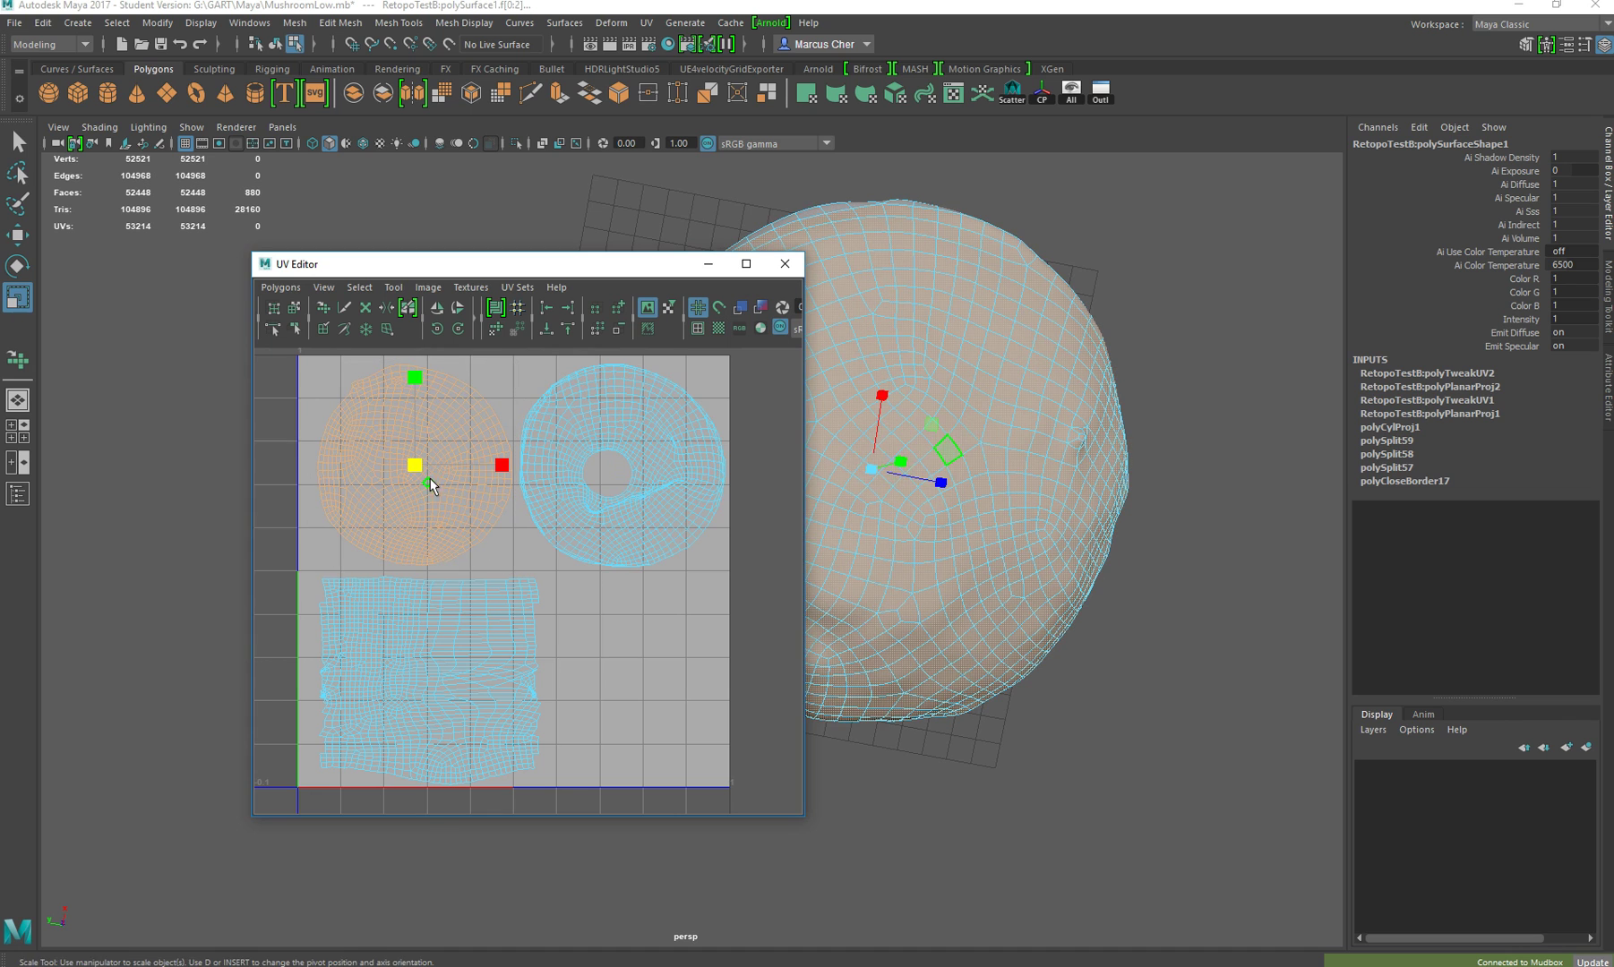
{"action": "key", "text": "w"}
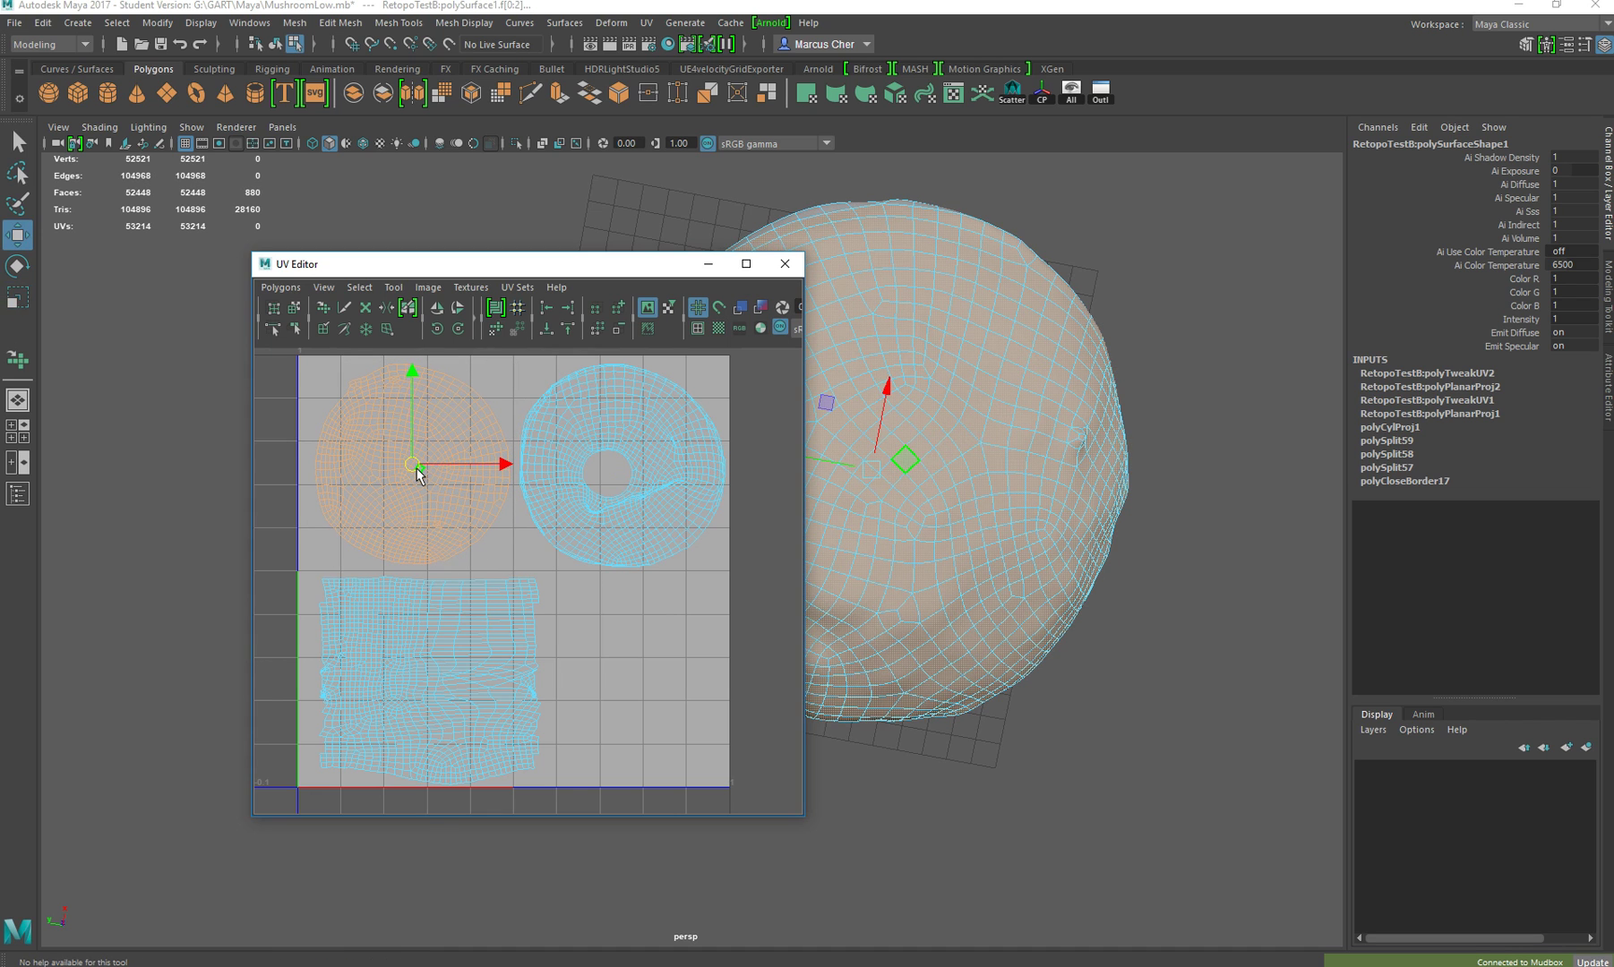
{"action": "left_click_drag", "start_coordinate": [338, 615], "coordinate": [590, 800]}
{"action": "left_click_drag", "start_coordinate": [432, 682], "coordinate": [405, 685]}
{"action": "key", "text": "r"}
{"action": "key", "text": "w"}
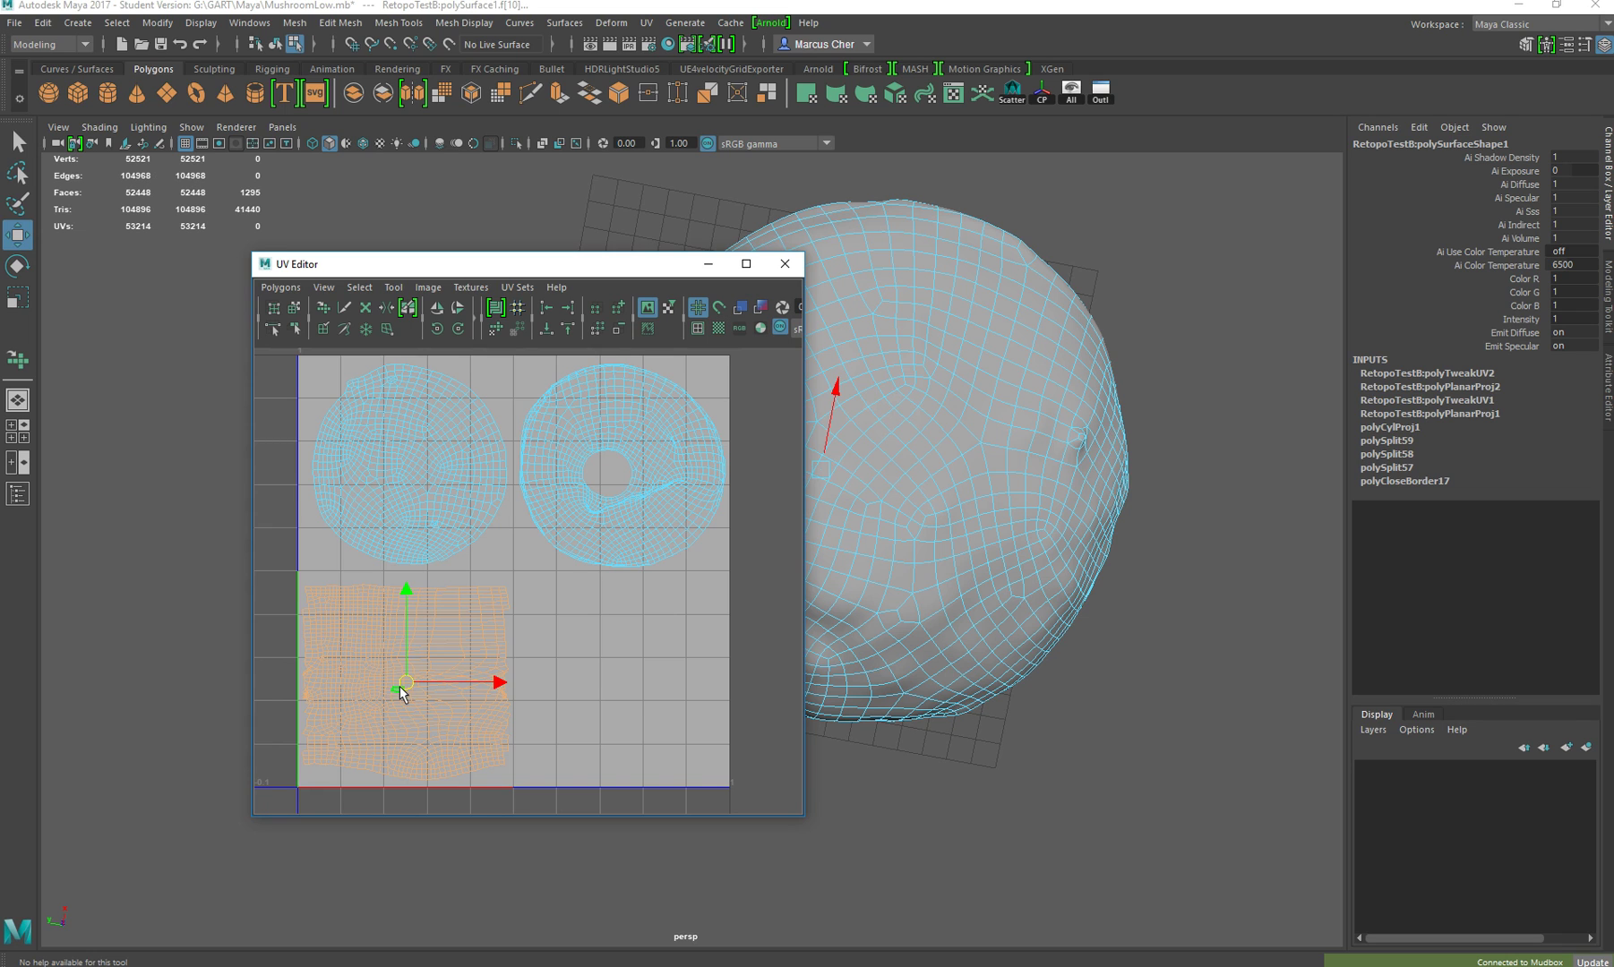
{"action": "scroll", "coordinate": [438, 702], "scroll_direction": "down", "scroll_amount": 3}
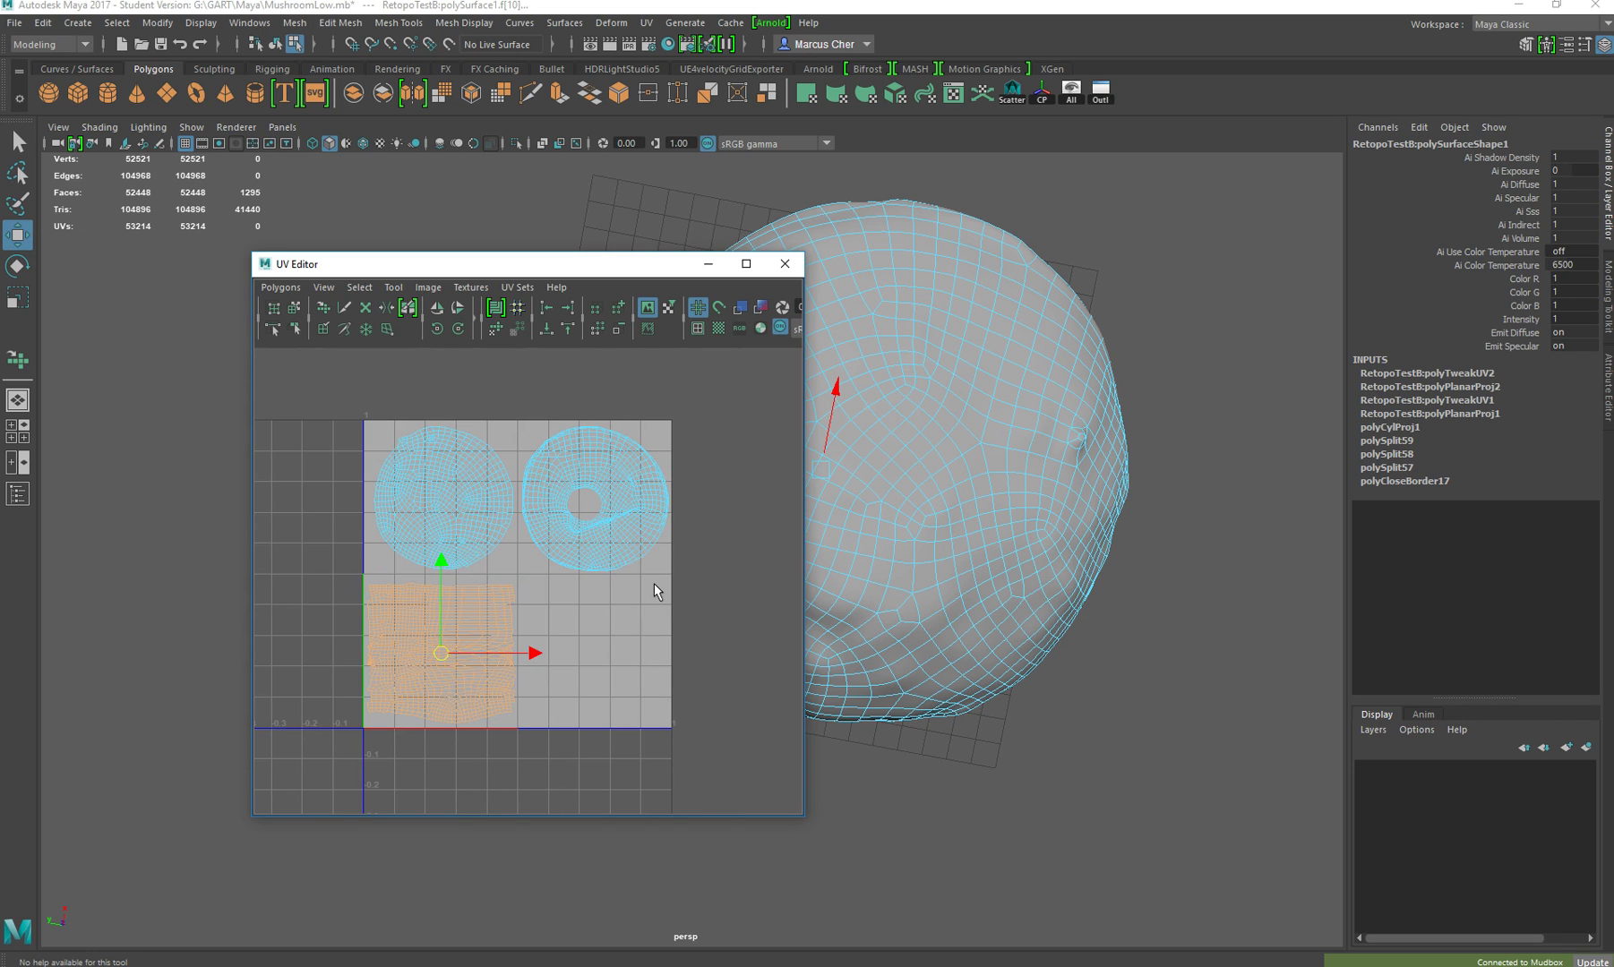
Step: Close the UV Editor and orbit to a low side view of the mushroom
{"action": "left_click", "coordinate": [785, 270]}
{"action": "left_click_drag", "start_coordinate": [717, 452], "coordinate": [657, 584], "text": "alt"}
{"action": "left_click_drag", "start_coordinate": [755, 564], "coordinate": [708, 513], "text": "alt"}
{"action": "middle_click_drag", "start_coordinate": [822, 551], "coordinate": [691, 531], "text": "alt"}
{"action": "scroll", "coordinate": [691, 531], "scroll_direction": "down", "scroll_amount": 1}
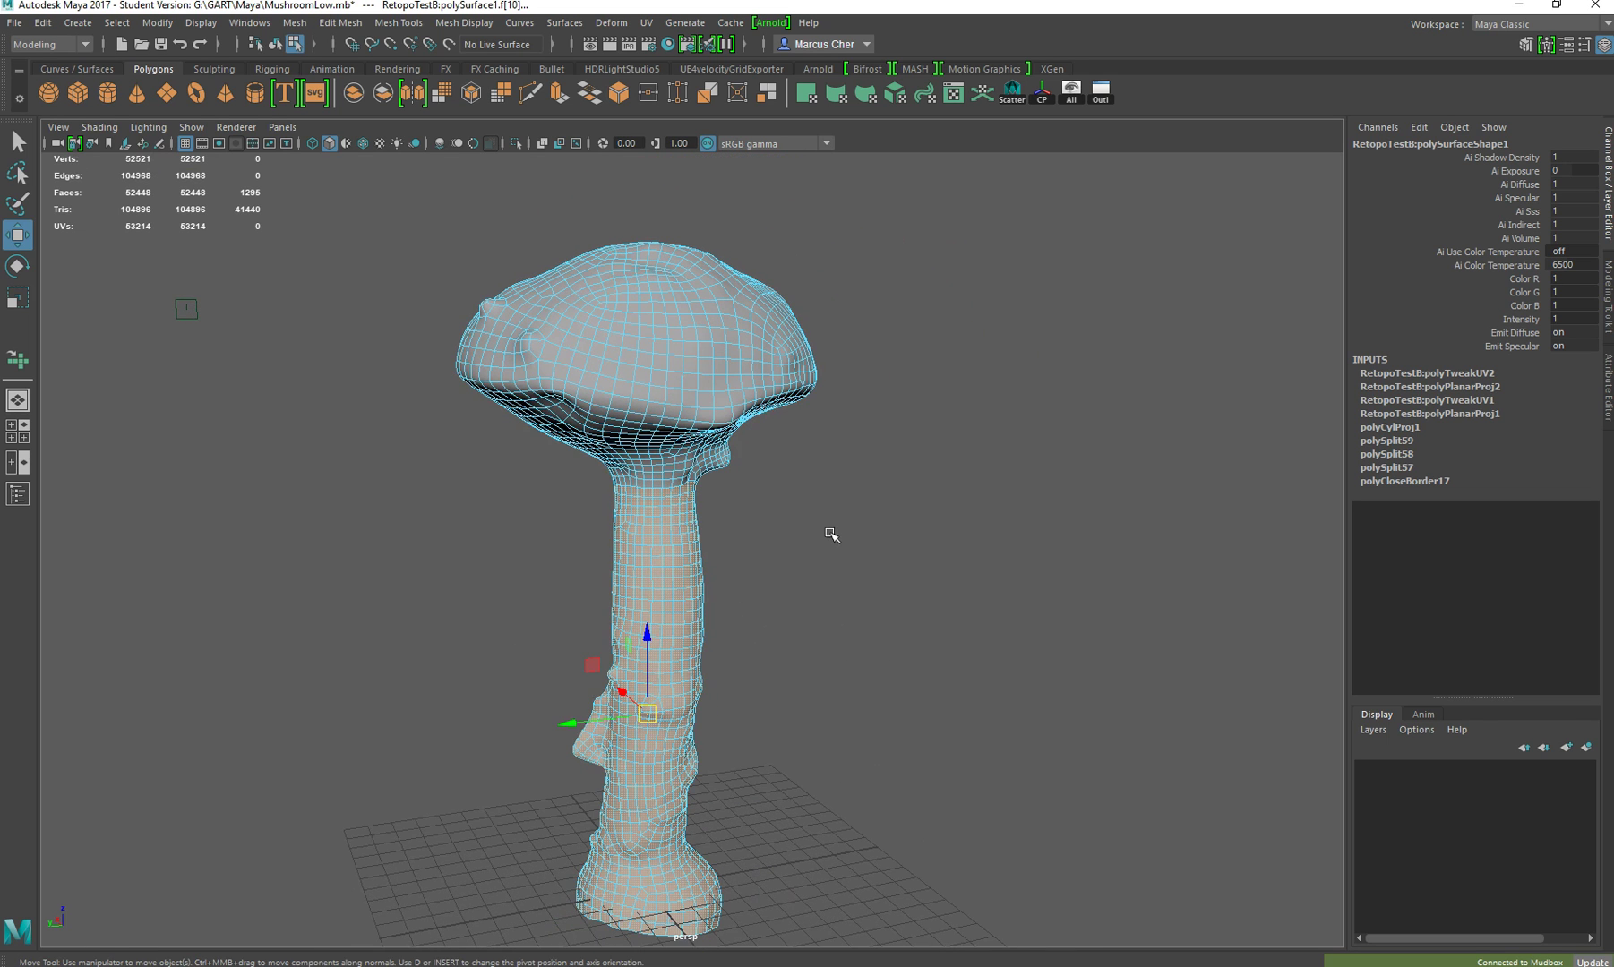
{"action": "middle_click_drag", "start_coordinate": [835, 535], "coordinate": [896, 492], "text": "alt"}
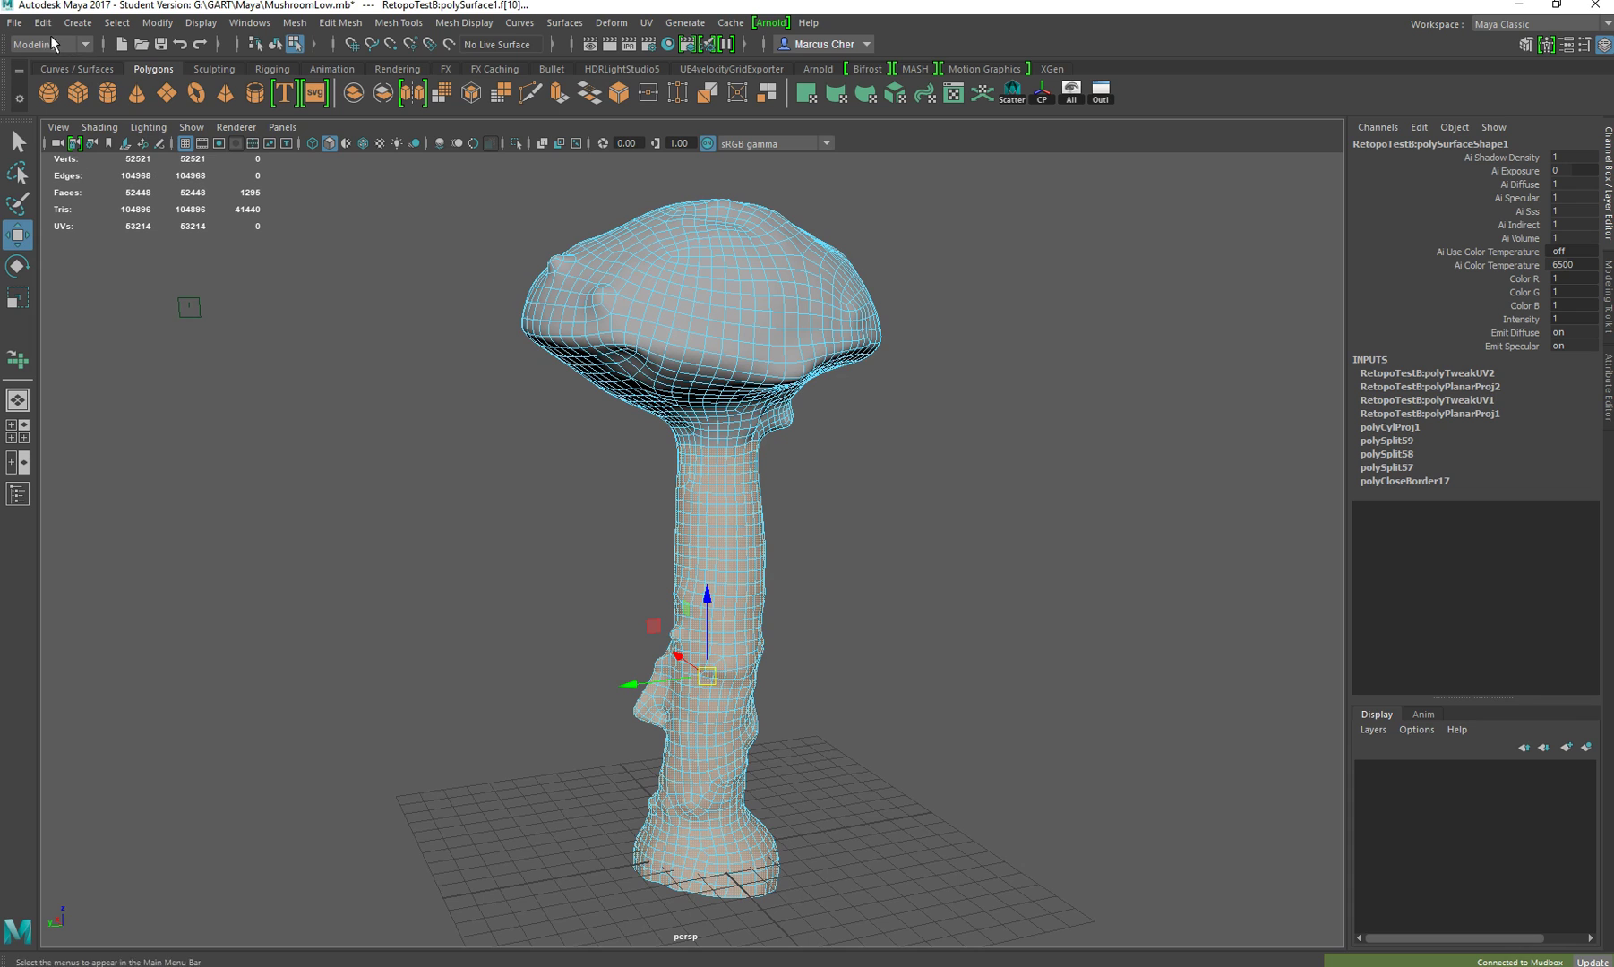
Step: Select the whole mushroom object and choose File > Export Selection
{"action": "left_click", "coordinate": [16, 22]}
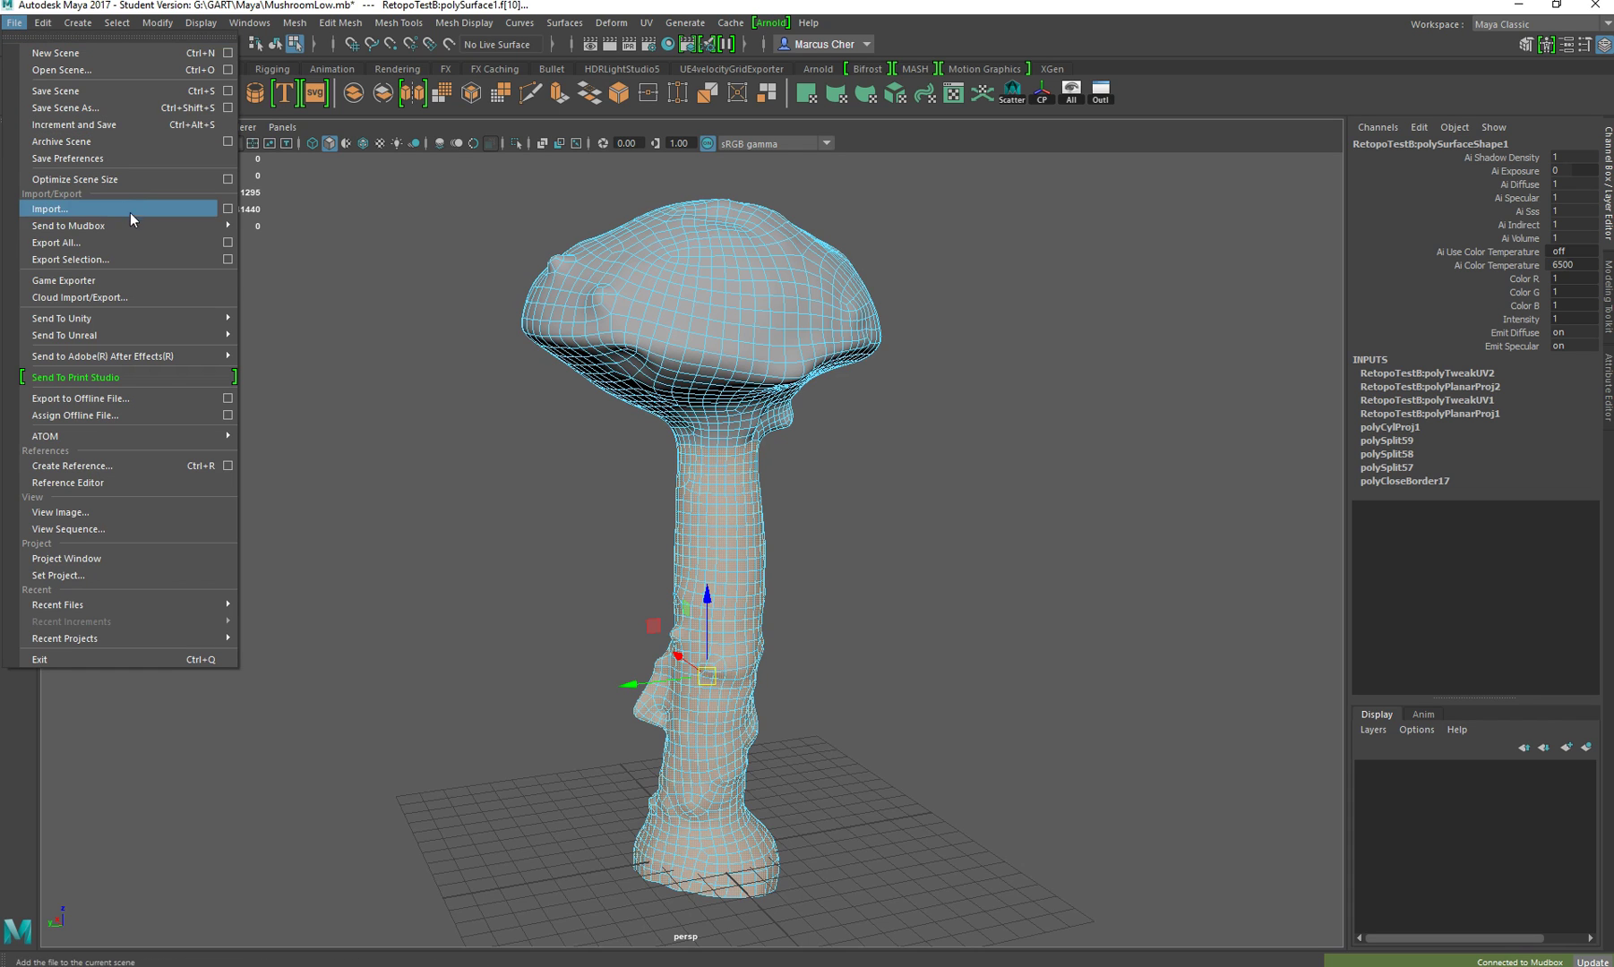
{"action": "mouse_move", "coordinate": [131, 223]}
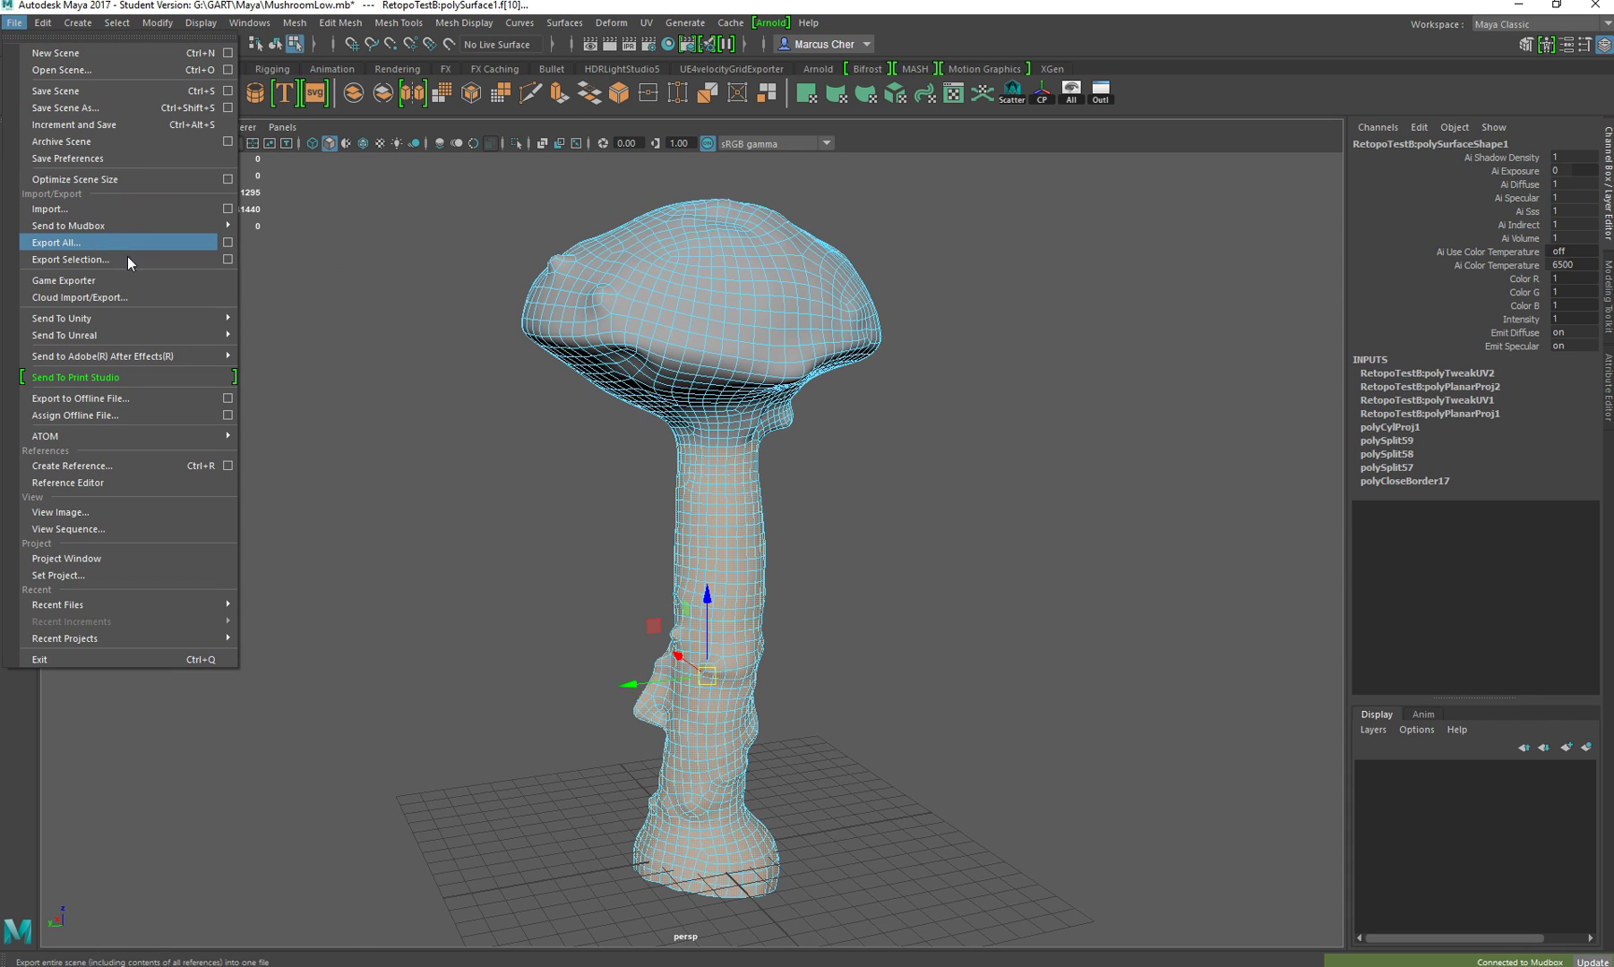
{"action": "right_click_drag", "start_coordinate": [674, 293], "coordinate": [752, 271]}
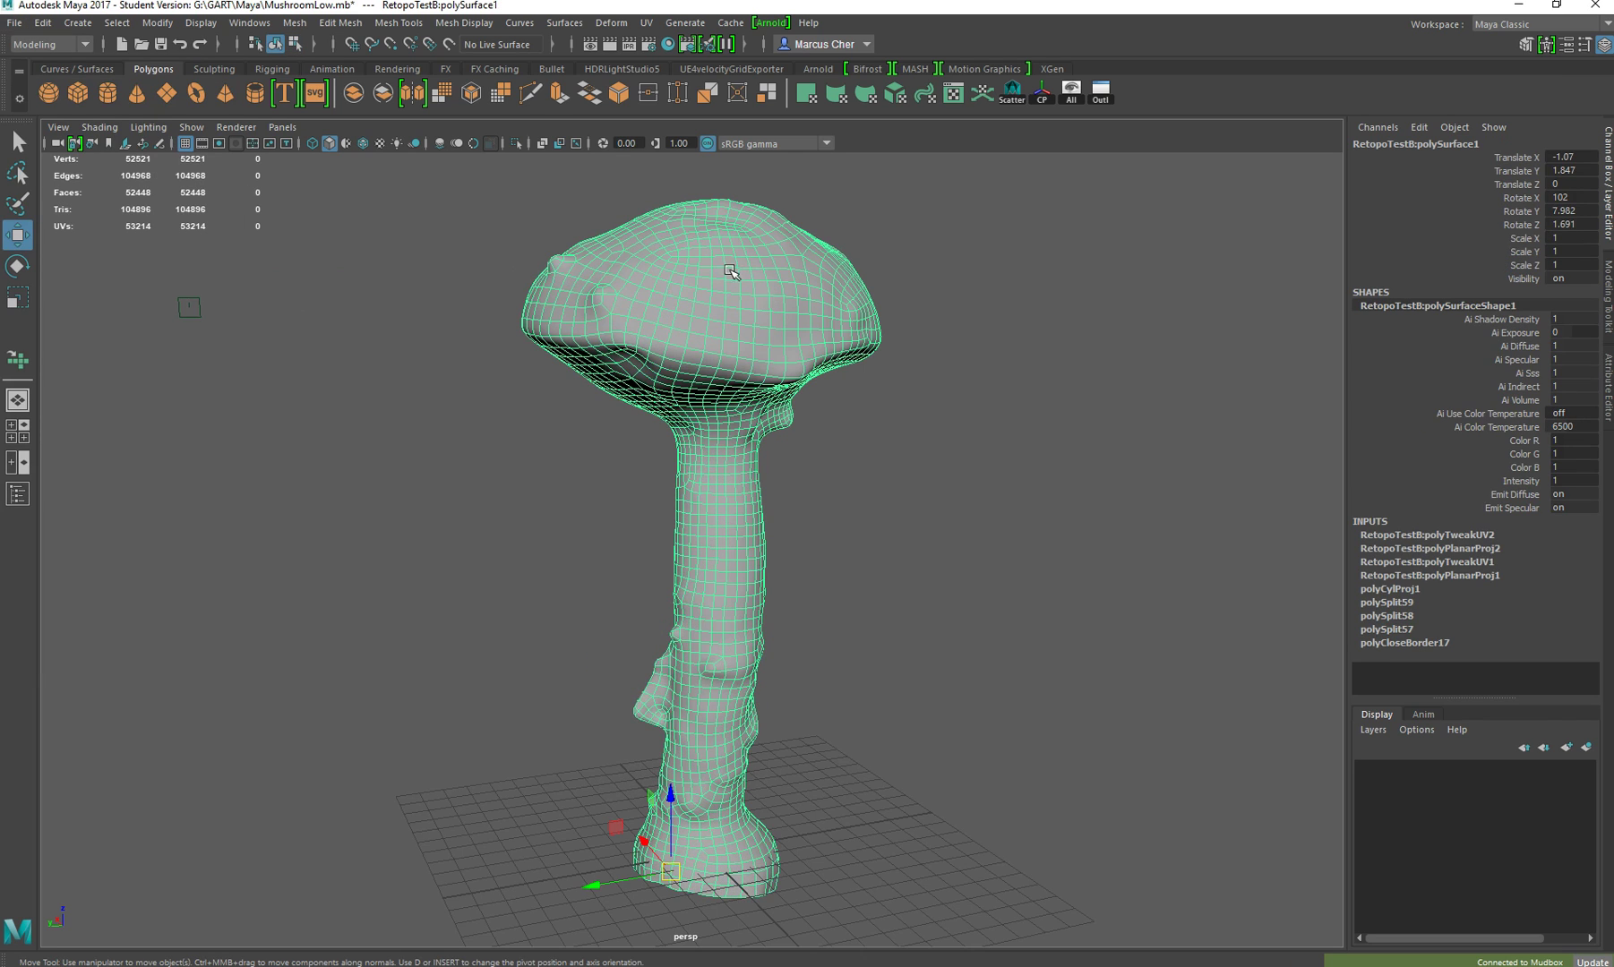
{"action": "left_click", "coordinate": [13, 24]}
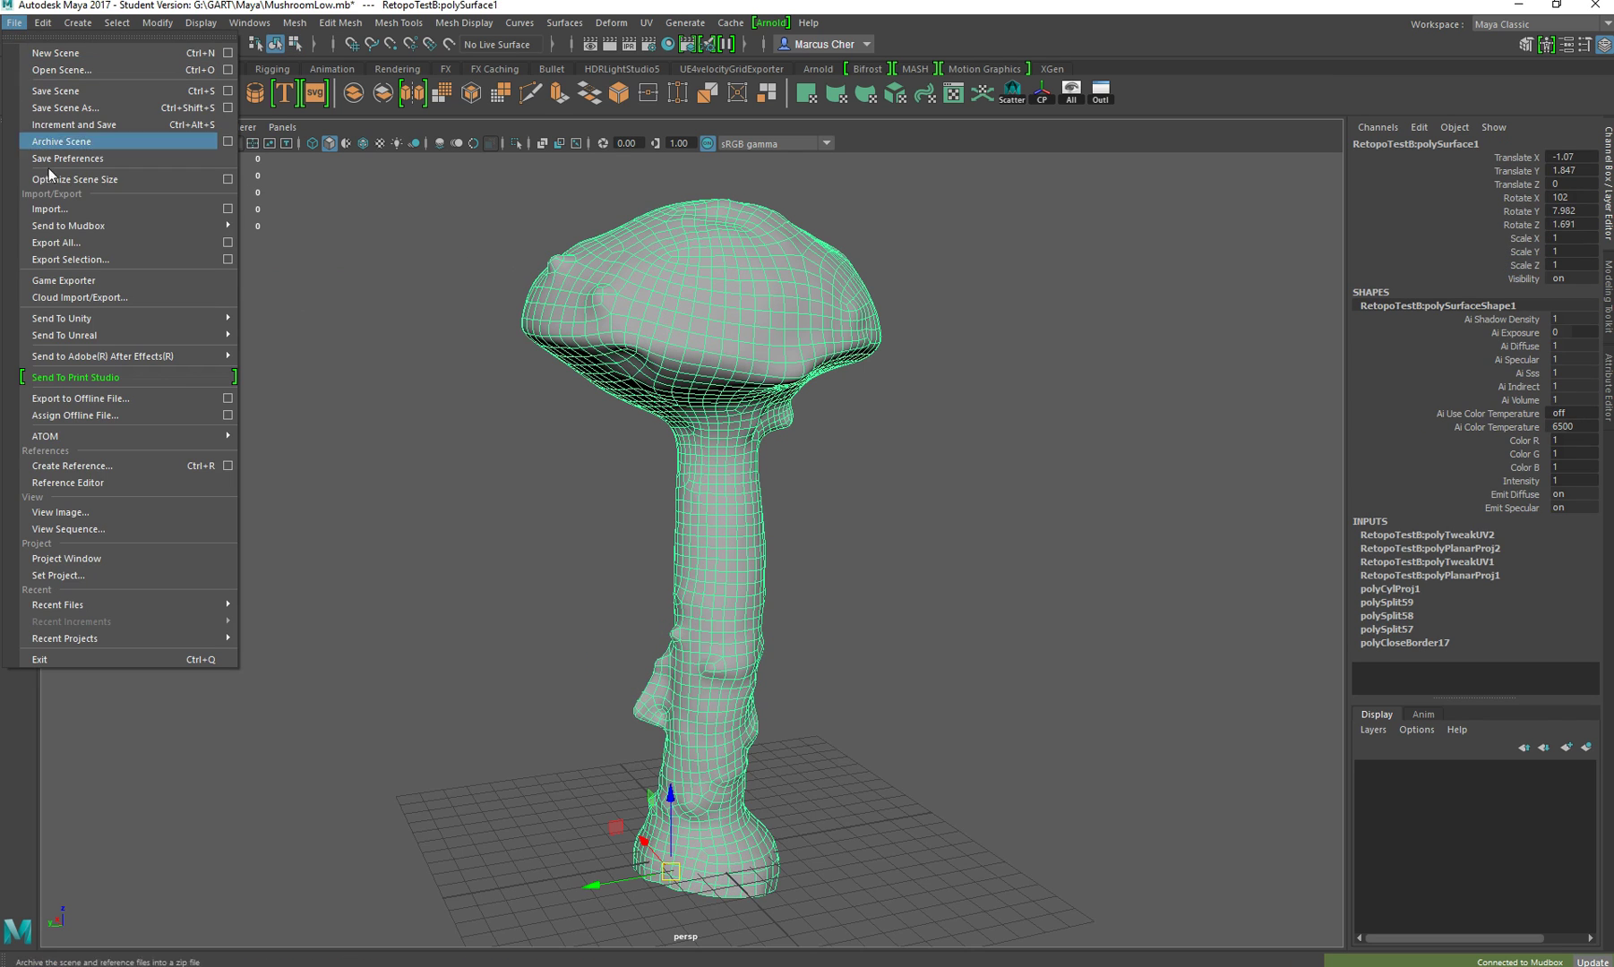
{"action": "left_click", "coordinate": [83, 257]}
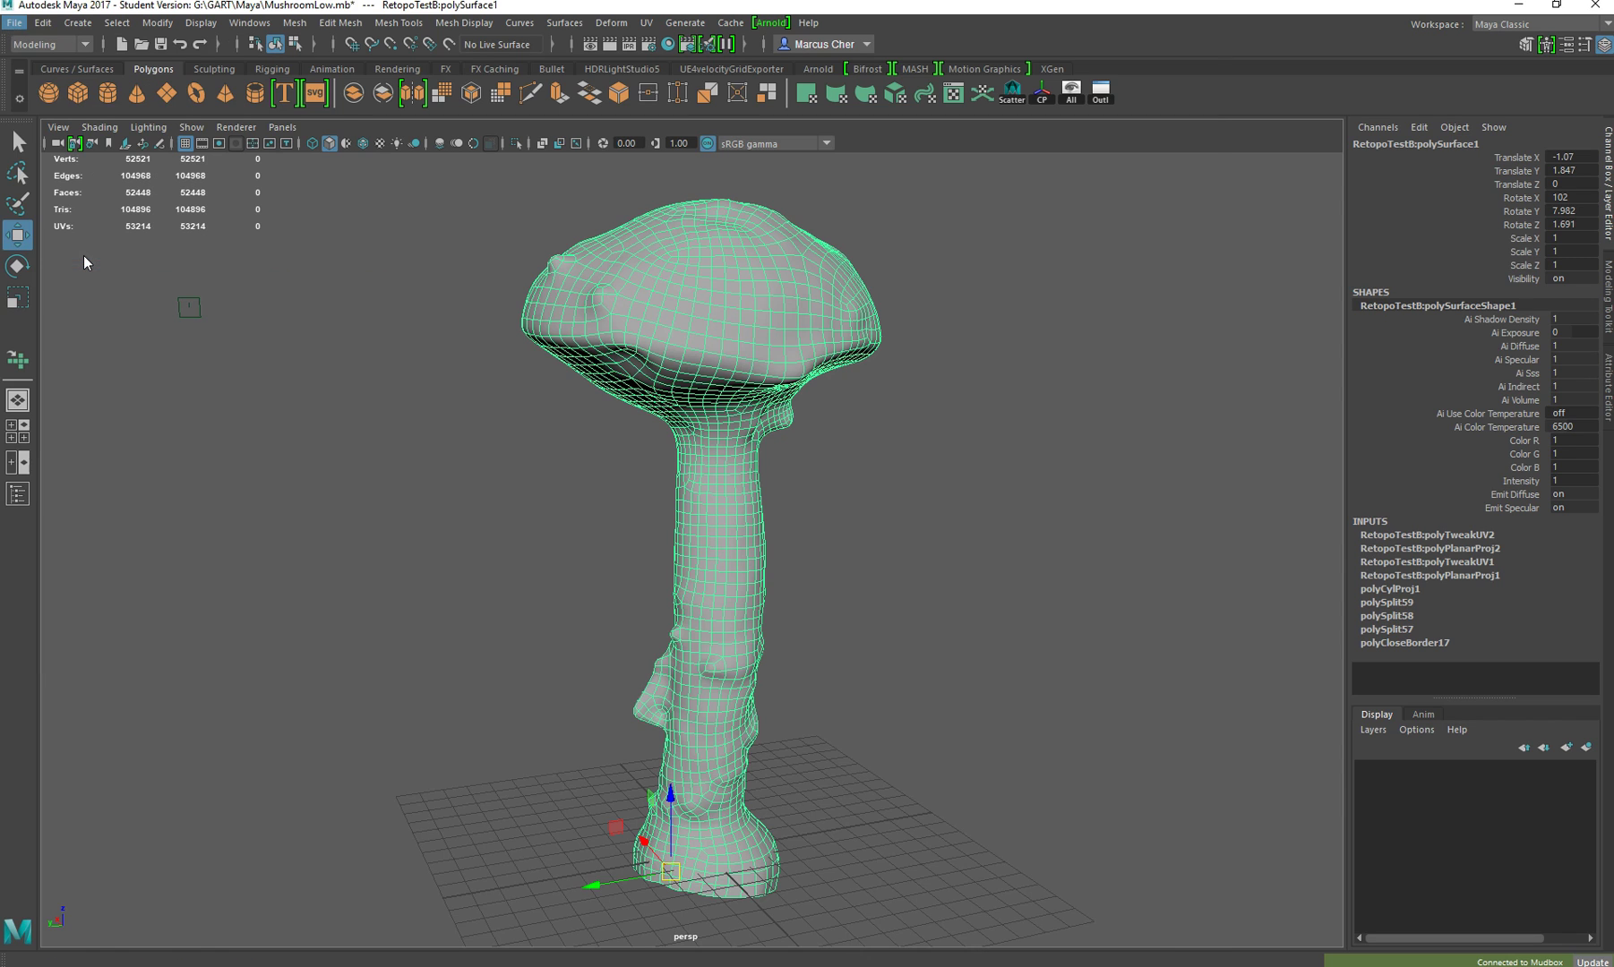
Step: In the Test Mushroom folder, export the mesh as RetopoTestaUV.obj, renamed from RetopoTestUV.obj
{"action": "left_click", "coordinate": [478, 184]}
{"action": "double_click", "coordinate": [461, 156]}
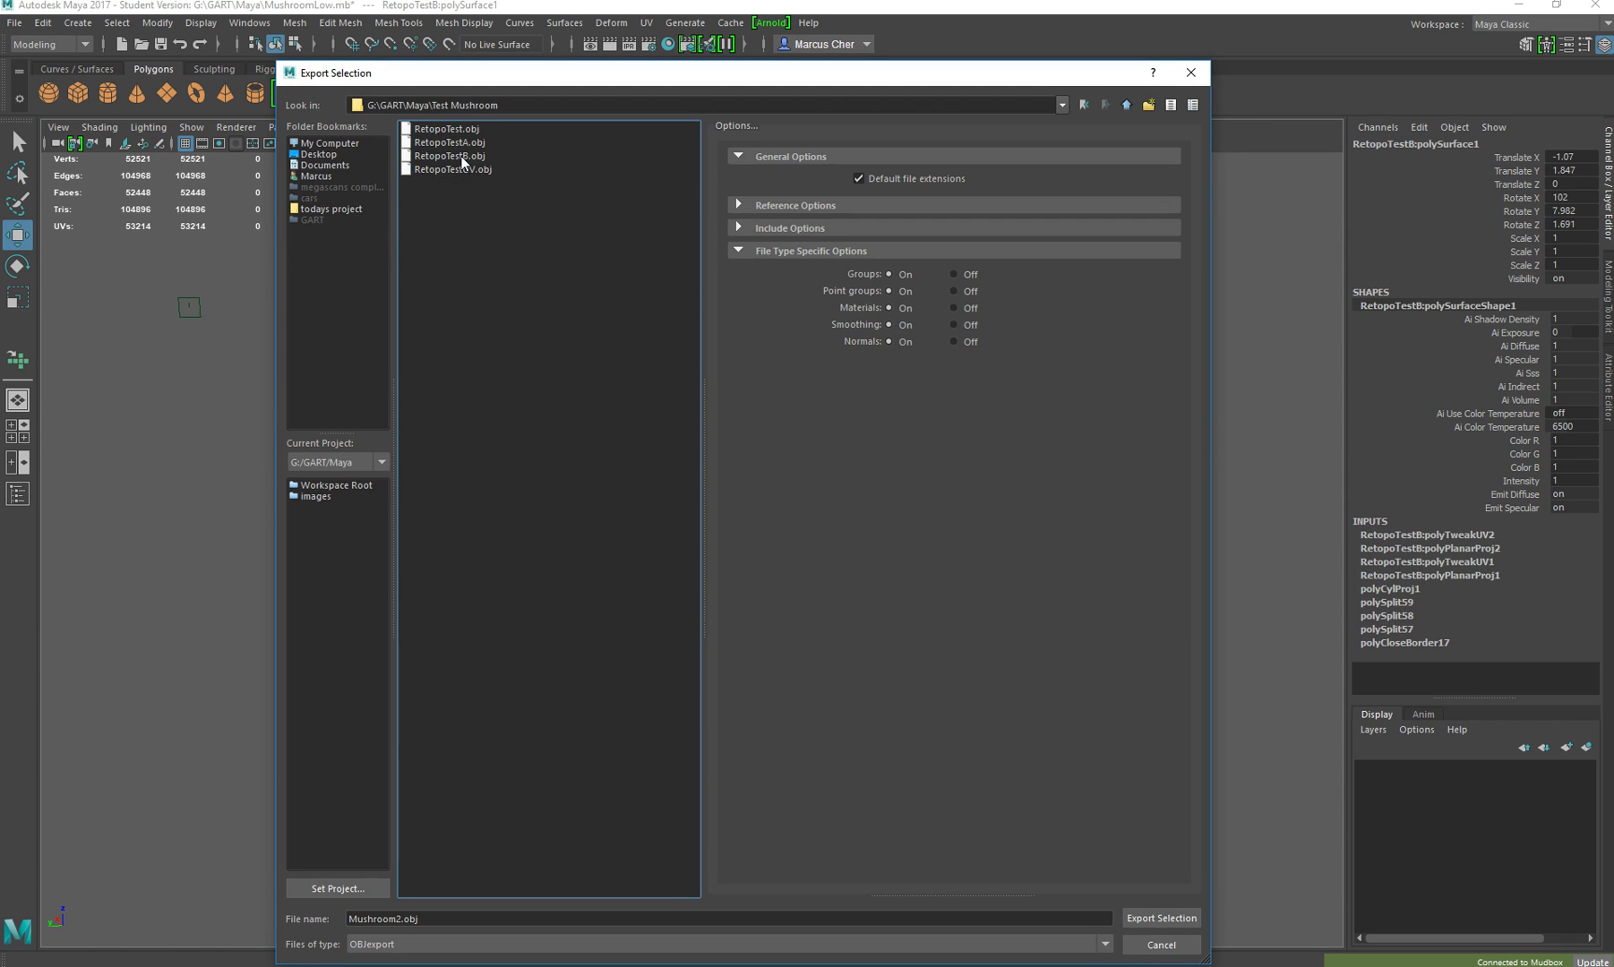
{"action": "left_click", "coordinate": [467, 167]}
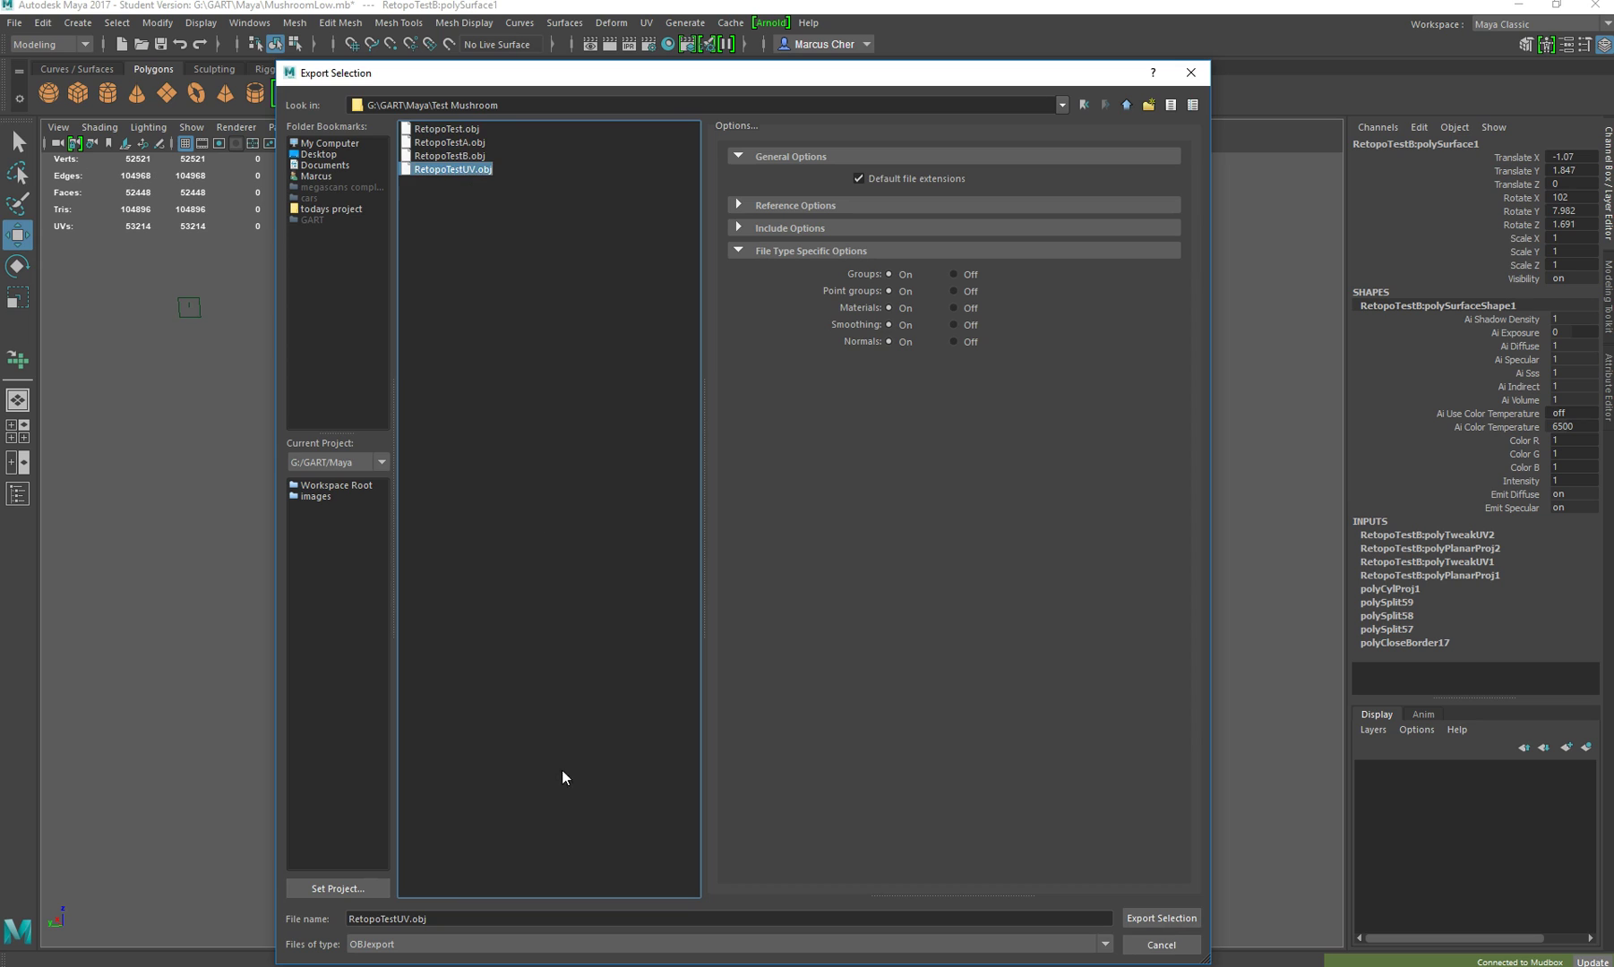
{"action": "left_click", "coordinate": [408, 920]}
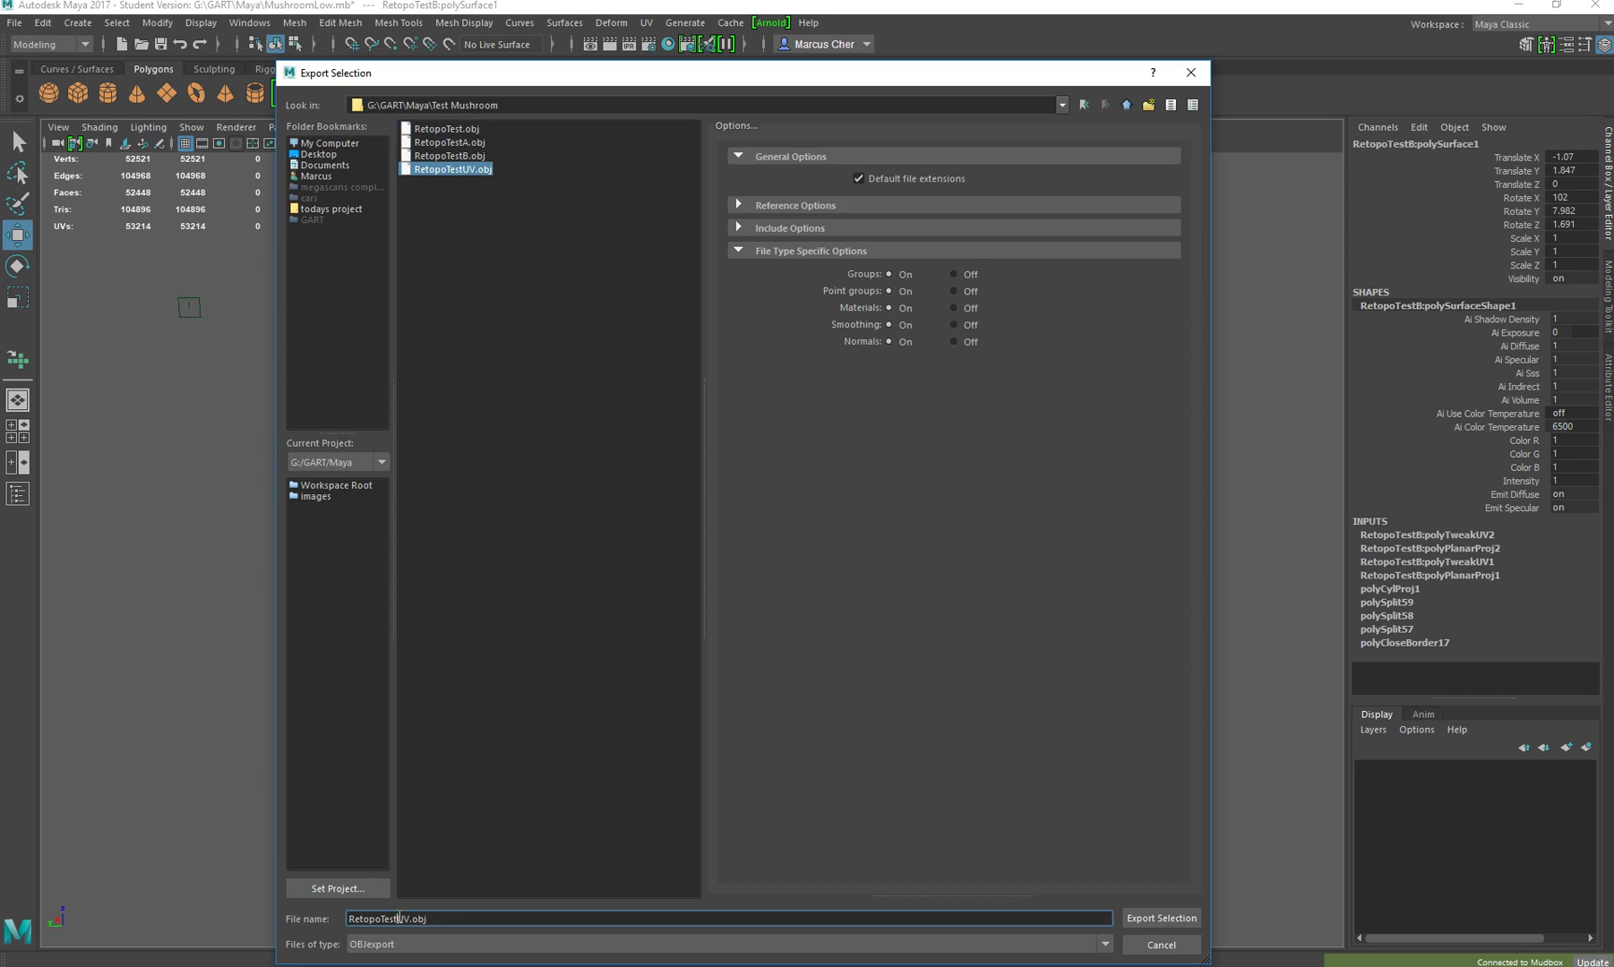
{"action": "type", "text": "A"}
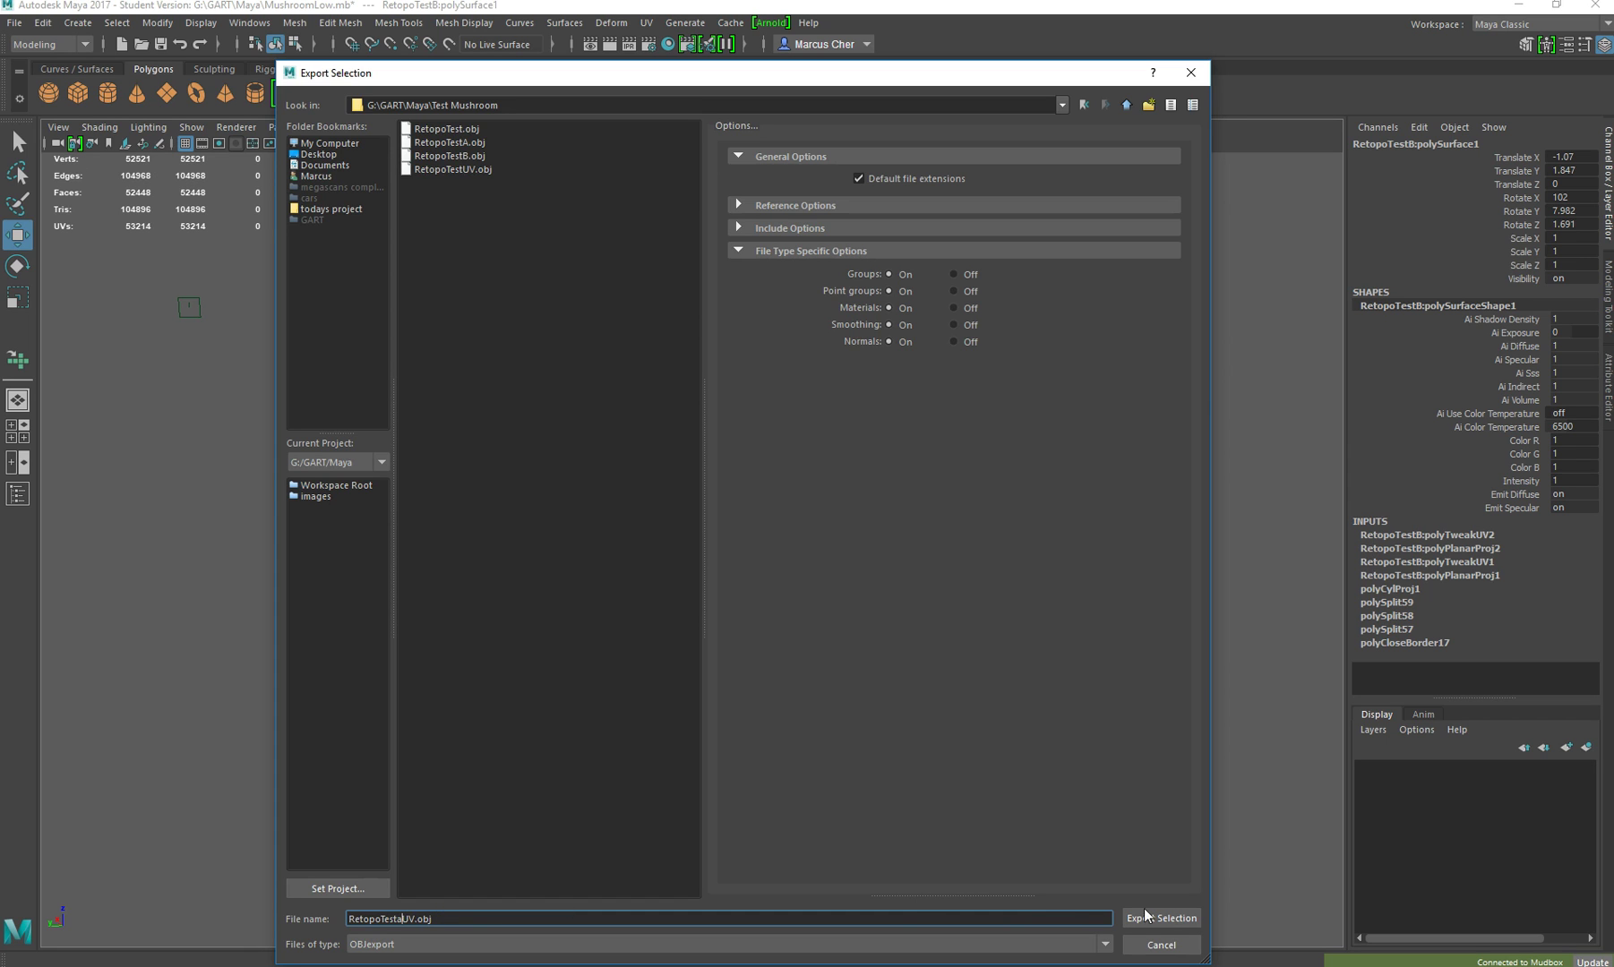
{"action": "left_click", "coordinate": [1182, 919]}
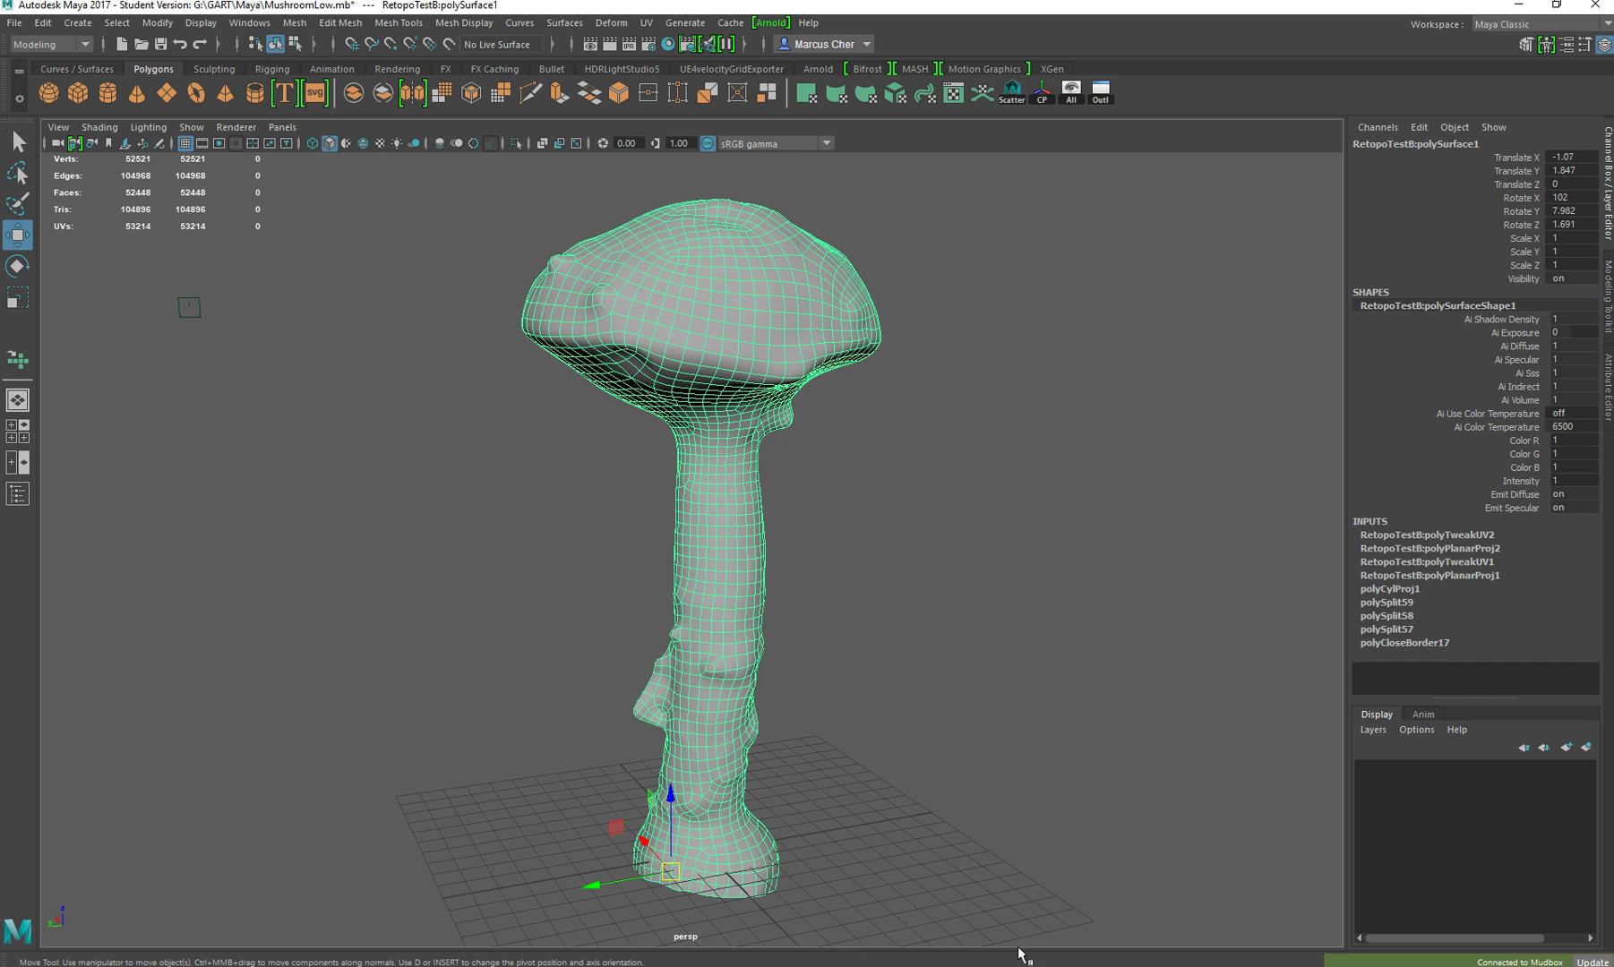
Step: Switch to Substance Painter and start a new project, discarding current changes
{"action": "mouse_move", "coordinate": [1019, 958]}
{"action": "left_click", "coordinate": [1002, 914]}
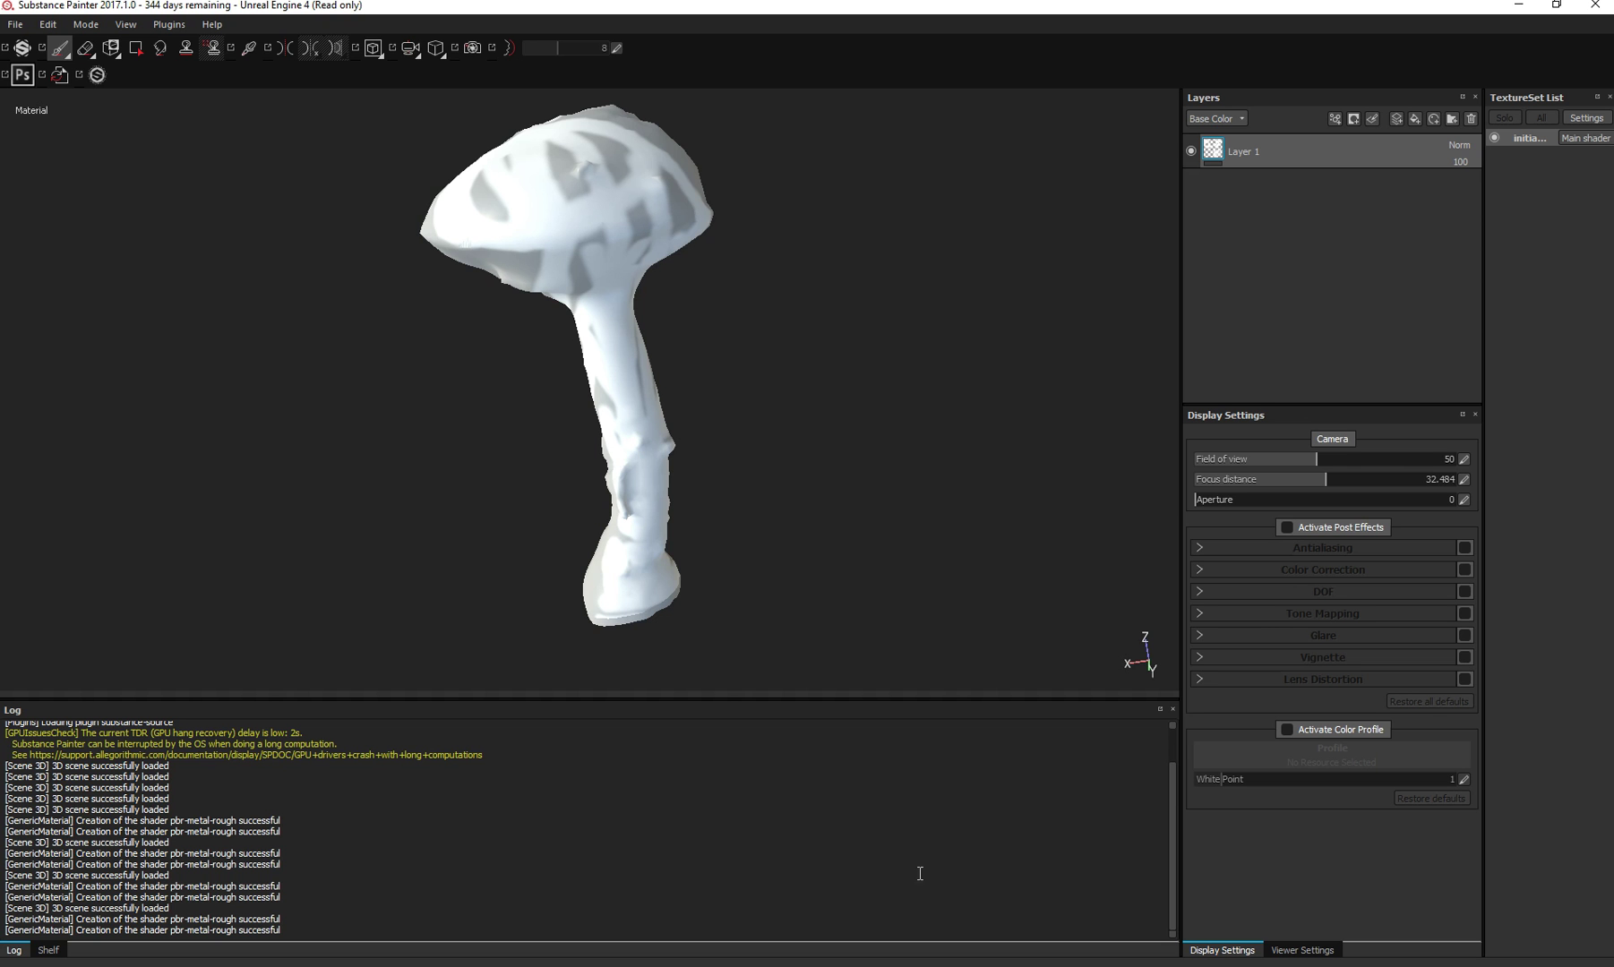
{"action": "left_click", "coordinate": [44, 25]}
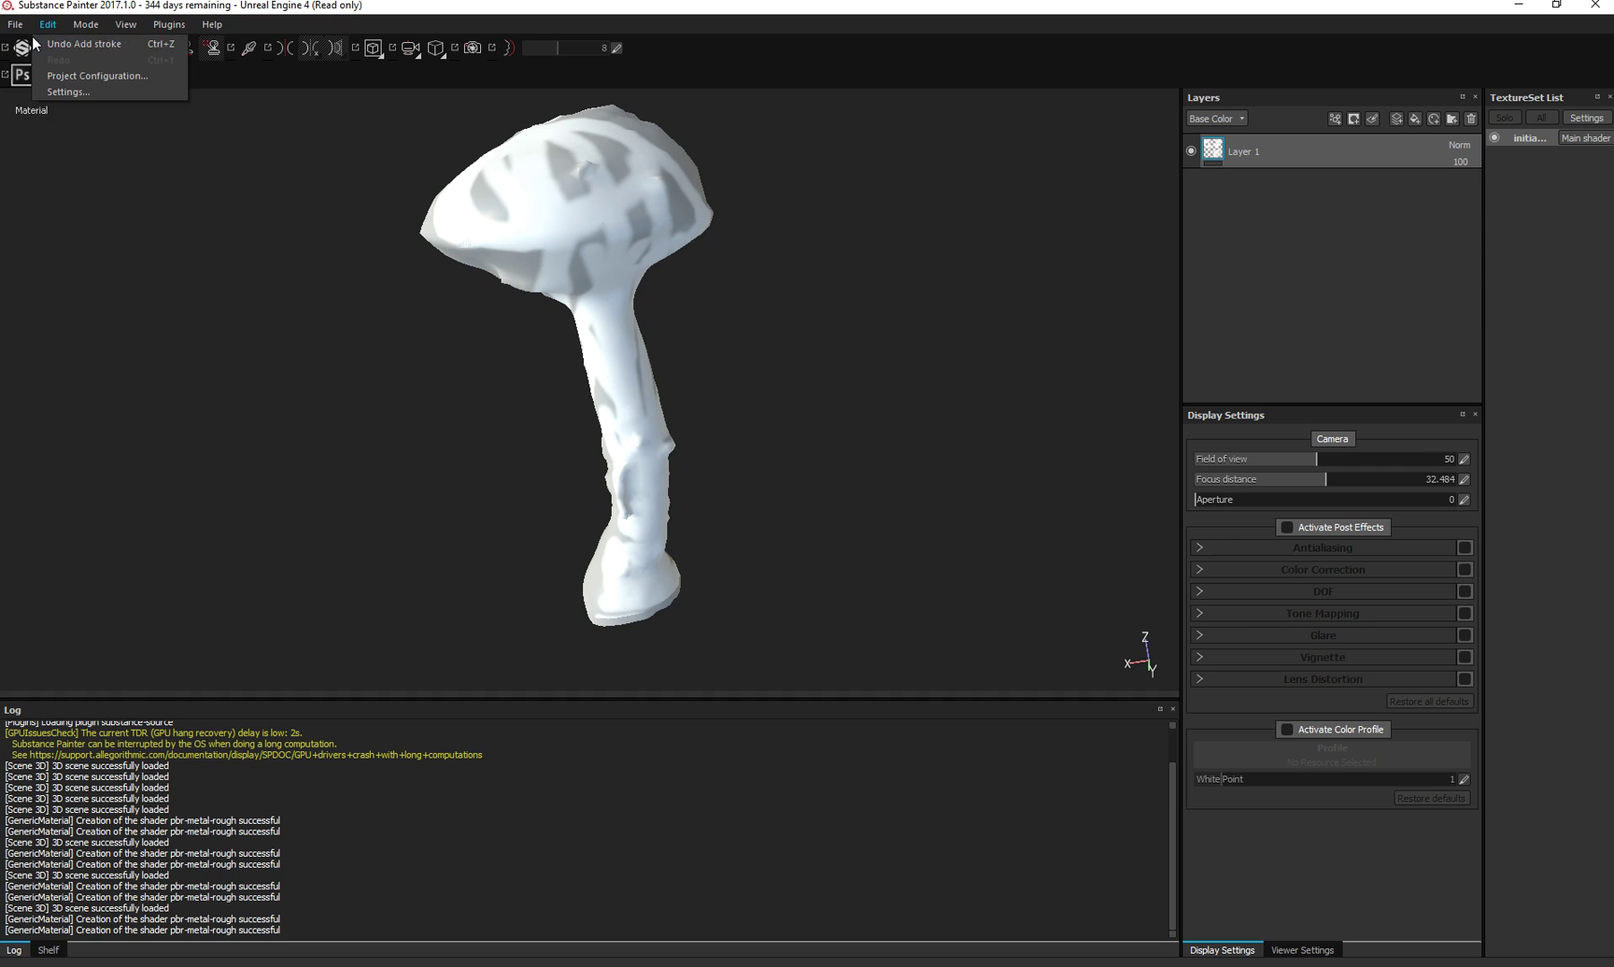
{"action": "mouse_move", "coordinate": [15, 25]}
{"action": "left_click", "coordinate": [58, 73]}
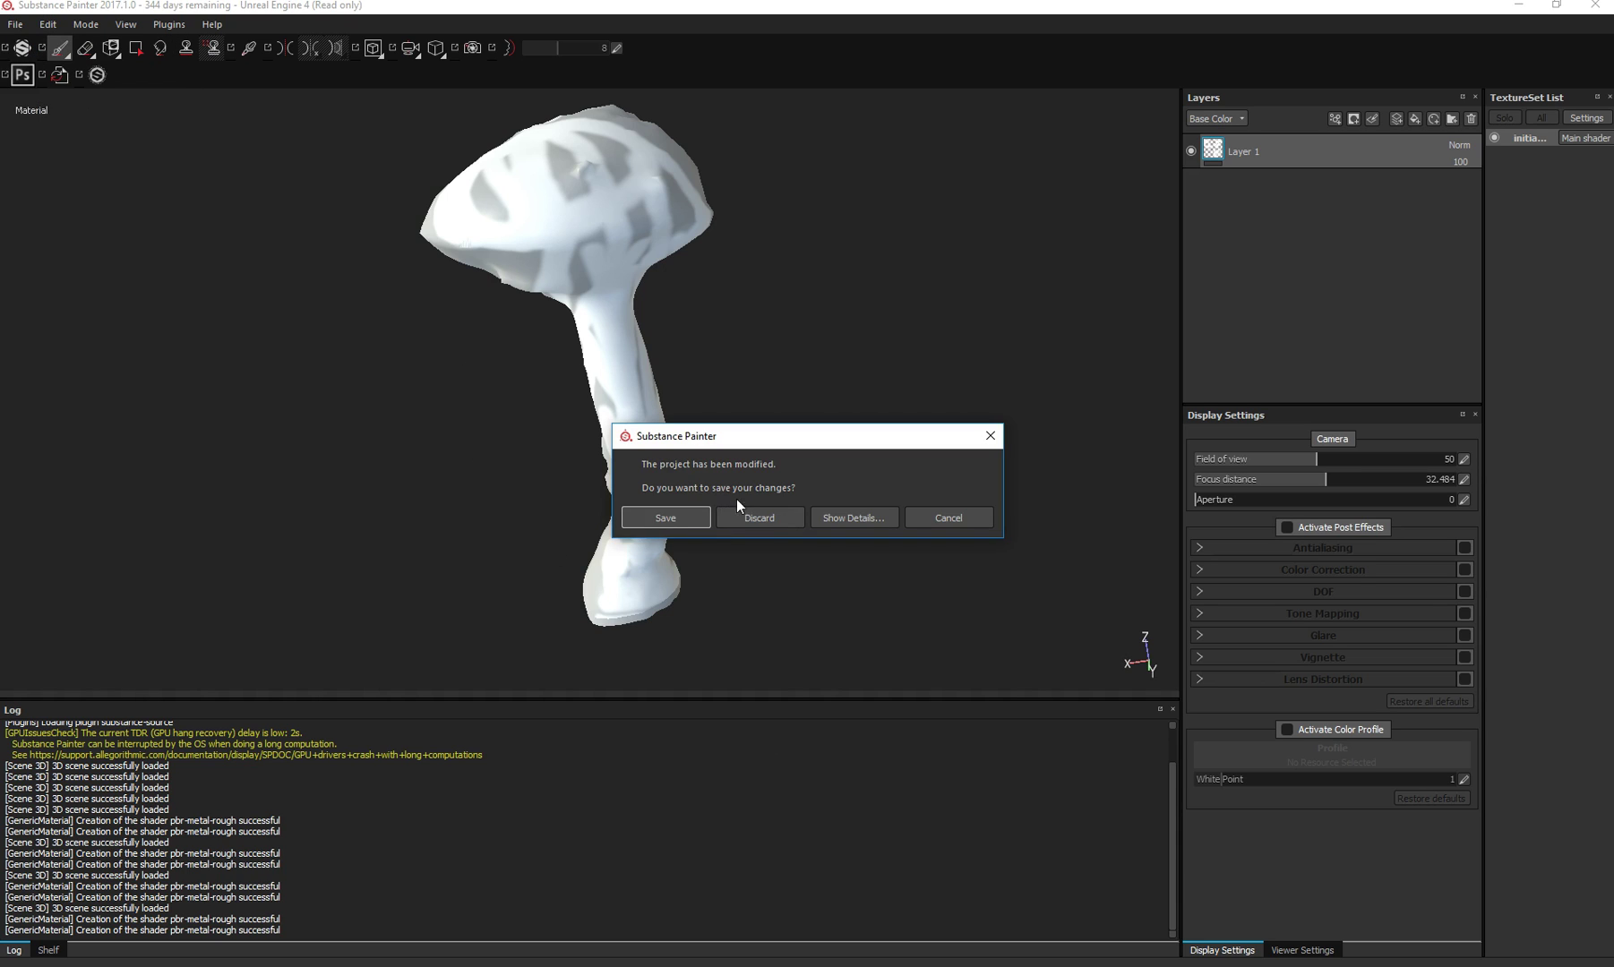
{"action": "left_click", "coordinate": [768, 514]}
Step: Choose RetopoTestaUV.obj as the mesh, create the project and orbit the mushroom
{"action": "left_click", "coordinate": [955, 338]}
{"action": "left_click", "coordinate": [810, 463]}
{"action": "left_click", "coordinate": [1263, 768]}
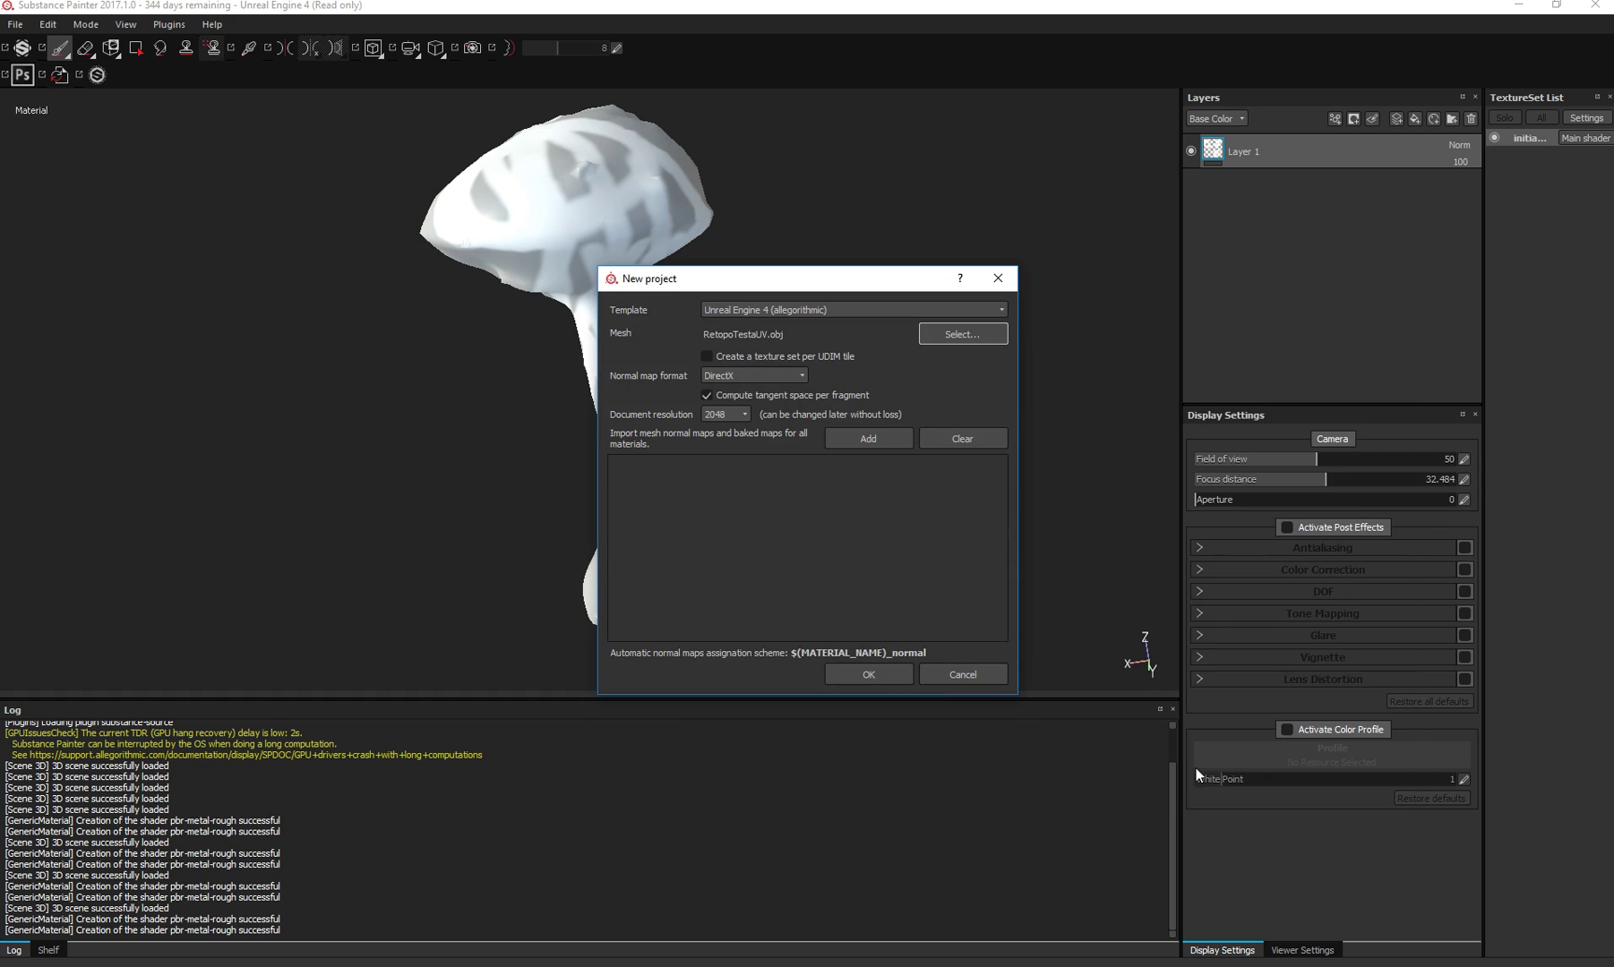
{"action": "left_click", "coordinate": [867, 671]}
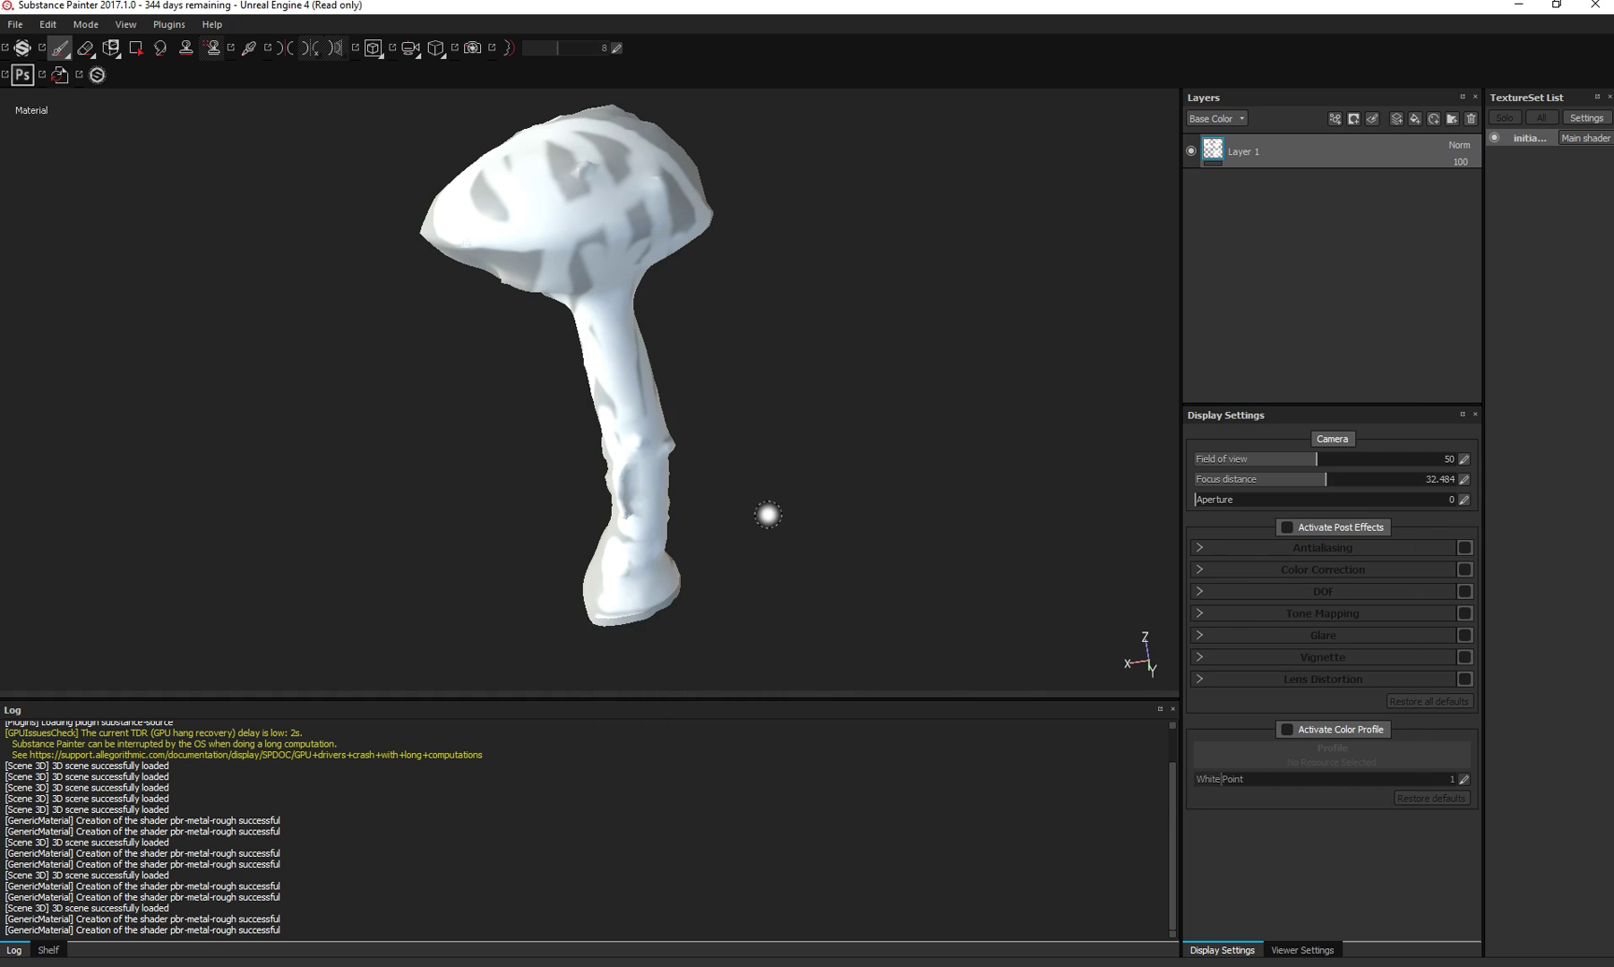
{"action": "left_click_drag", "start_coordinate": [601, 354], "coordinate": [629, 396], "text": "alt"}
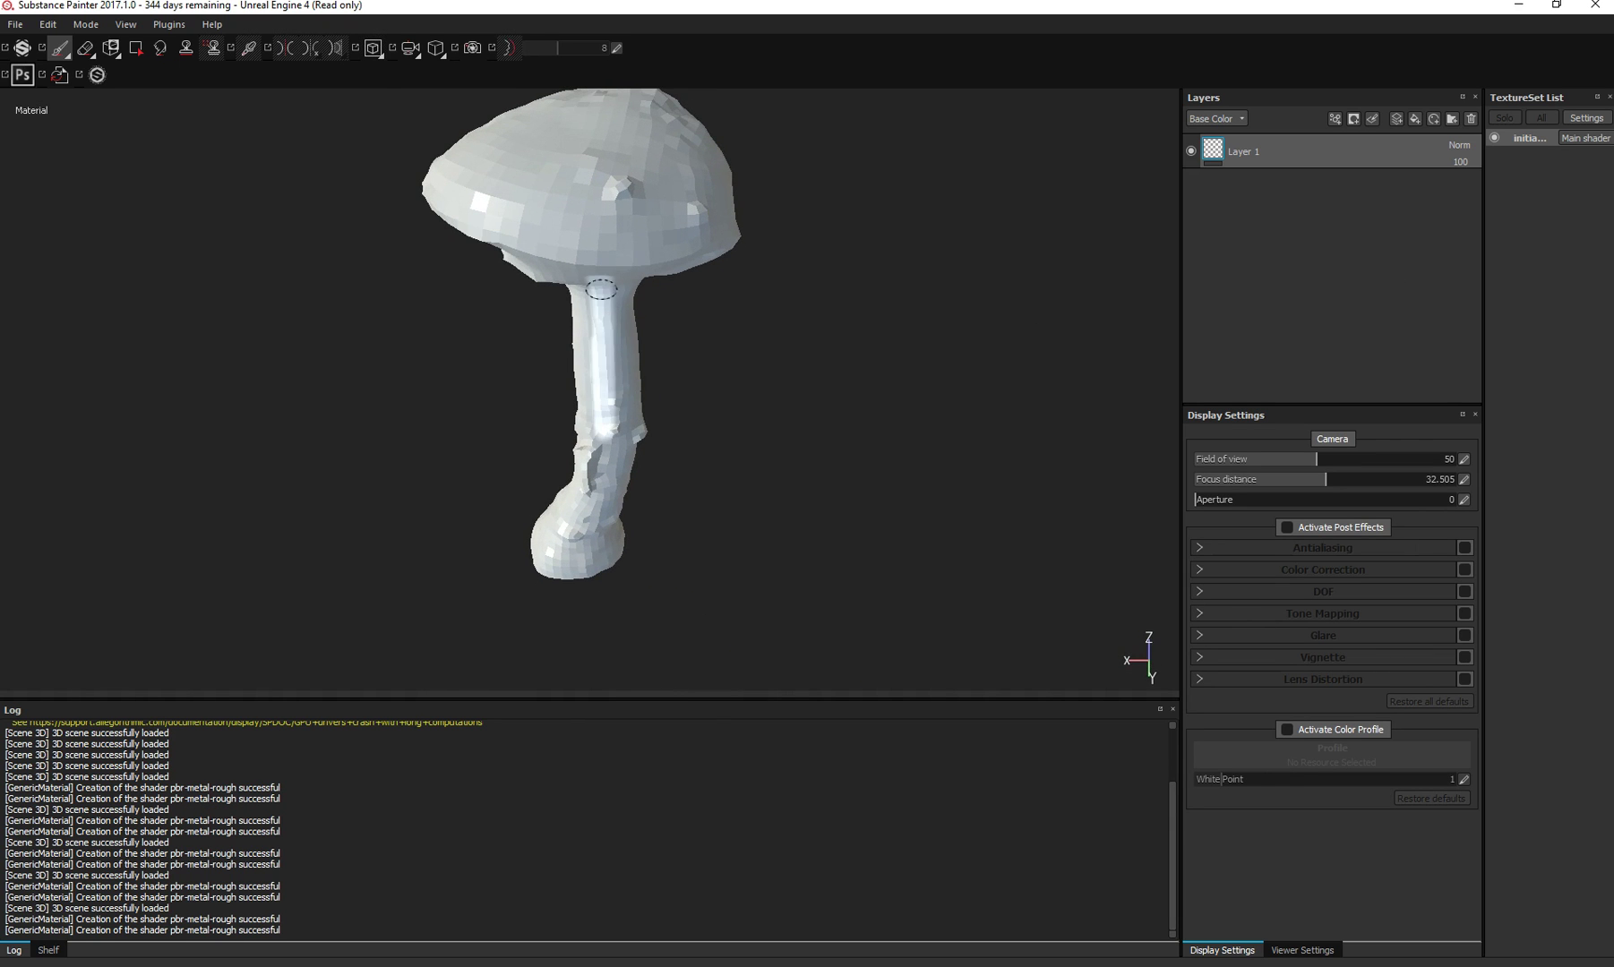
Step: Select the mushroom's faces, apply Mesh Display > Soften Edge, then return to Object Mode
{"action": "key", "text": "alt+Tab"}
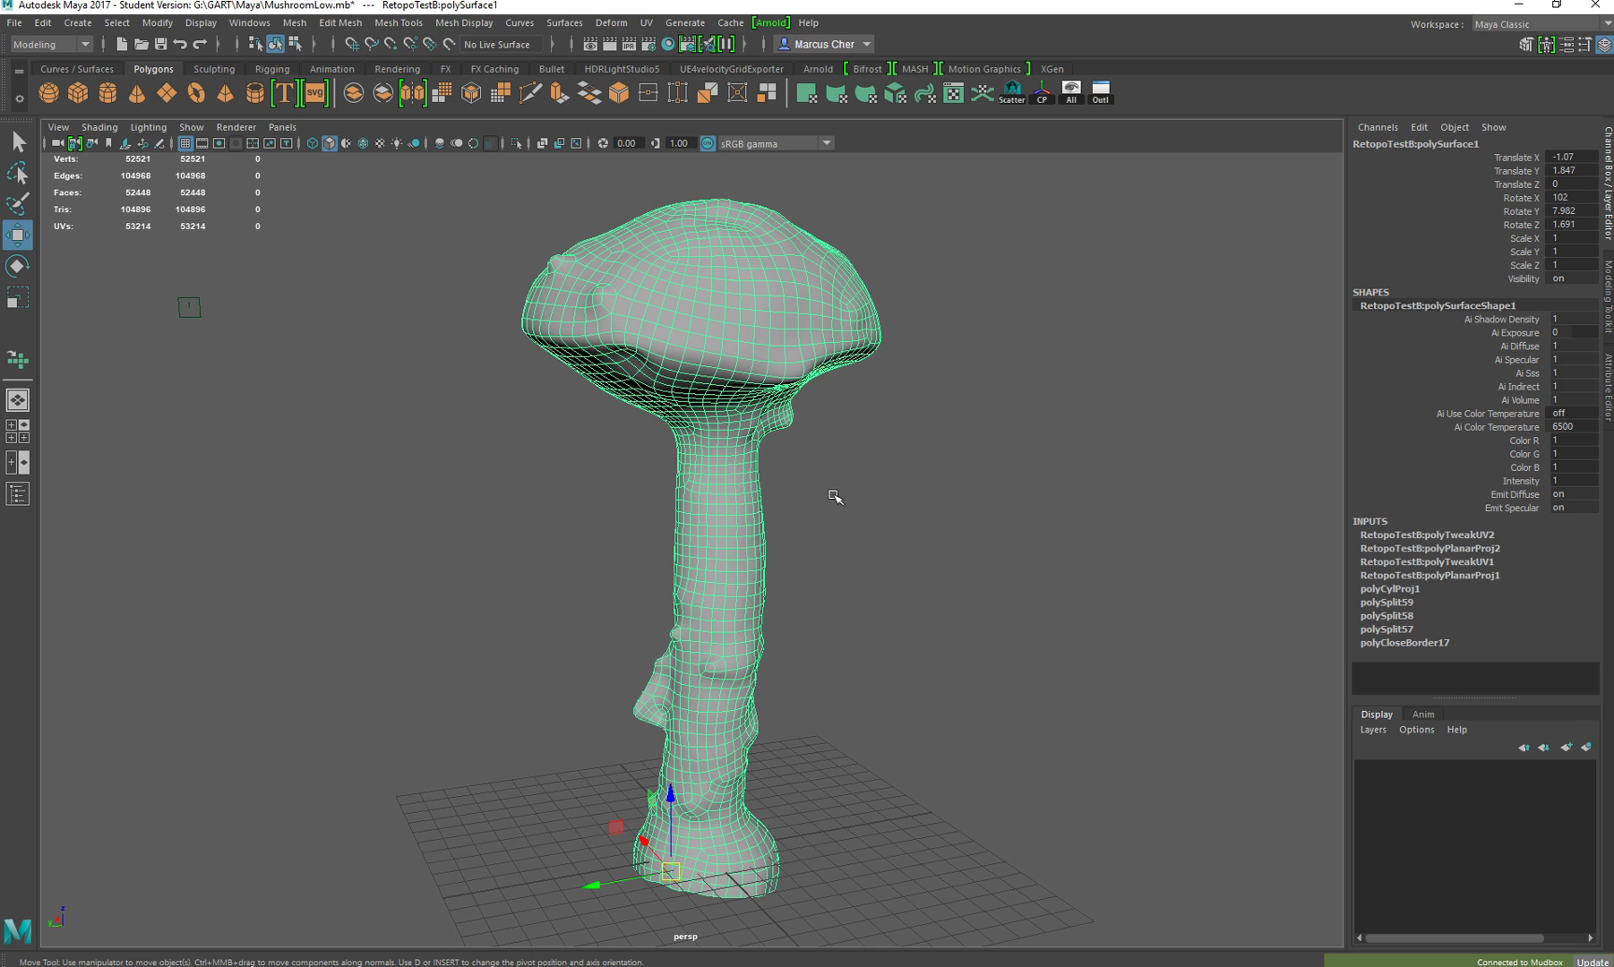
{"action": "right_click_drag", "start_coordinate": [694, 320], "coordinate": [690, 367]}
{"action": "scroll", "coordinate": [690, 367], "scroll_direction": "down", "scroll_amount": 3}
{"action": "left_click_drag", "start_coordinate": [511, 251], "coordinate": [873, 851]}
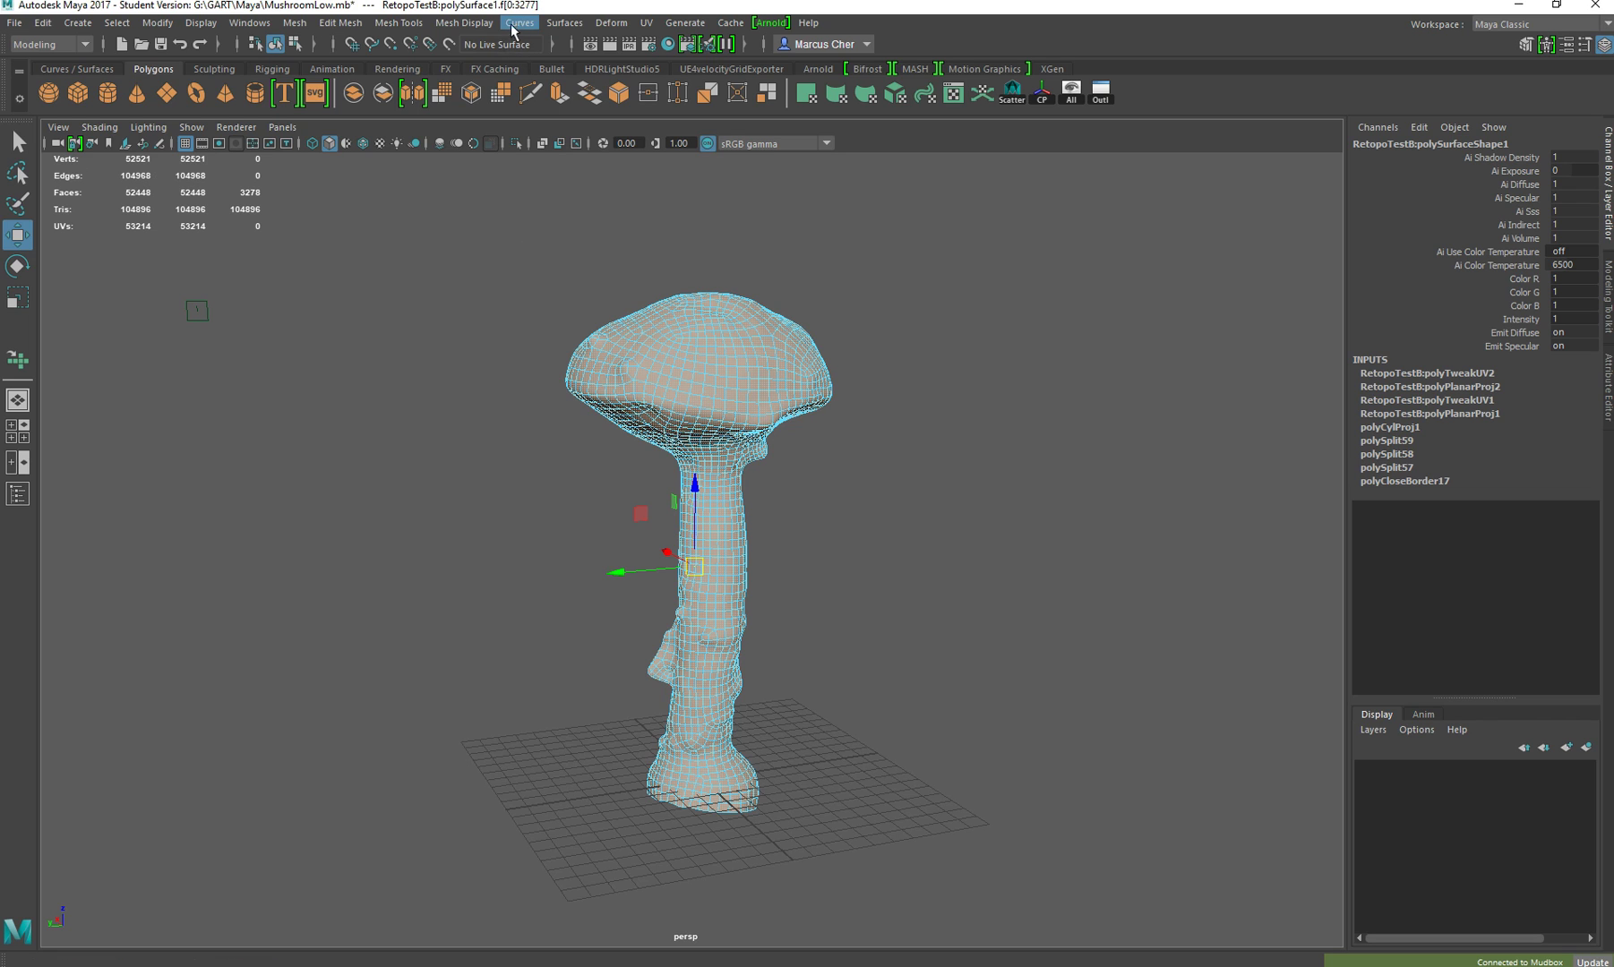
{"action": "left_click", "coordinate": [348, 25]}
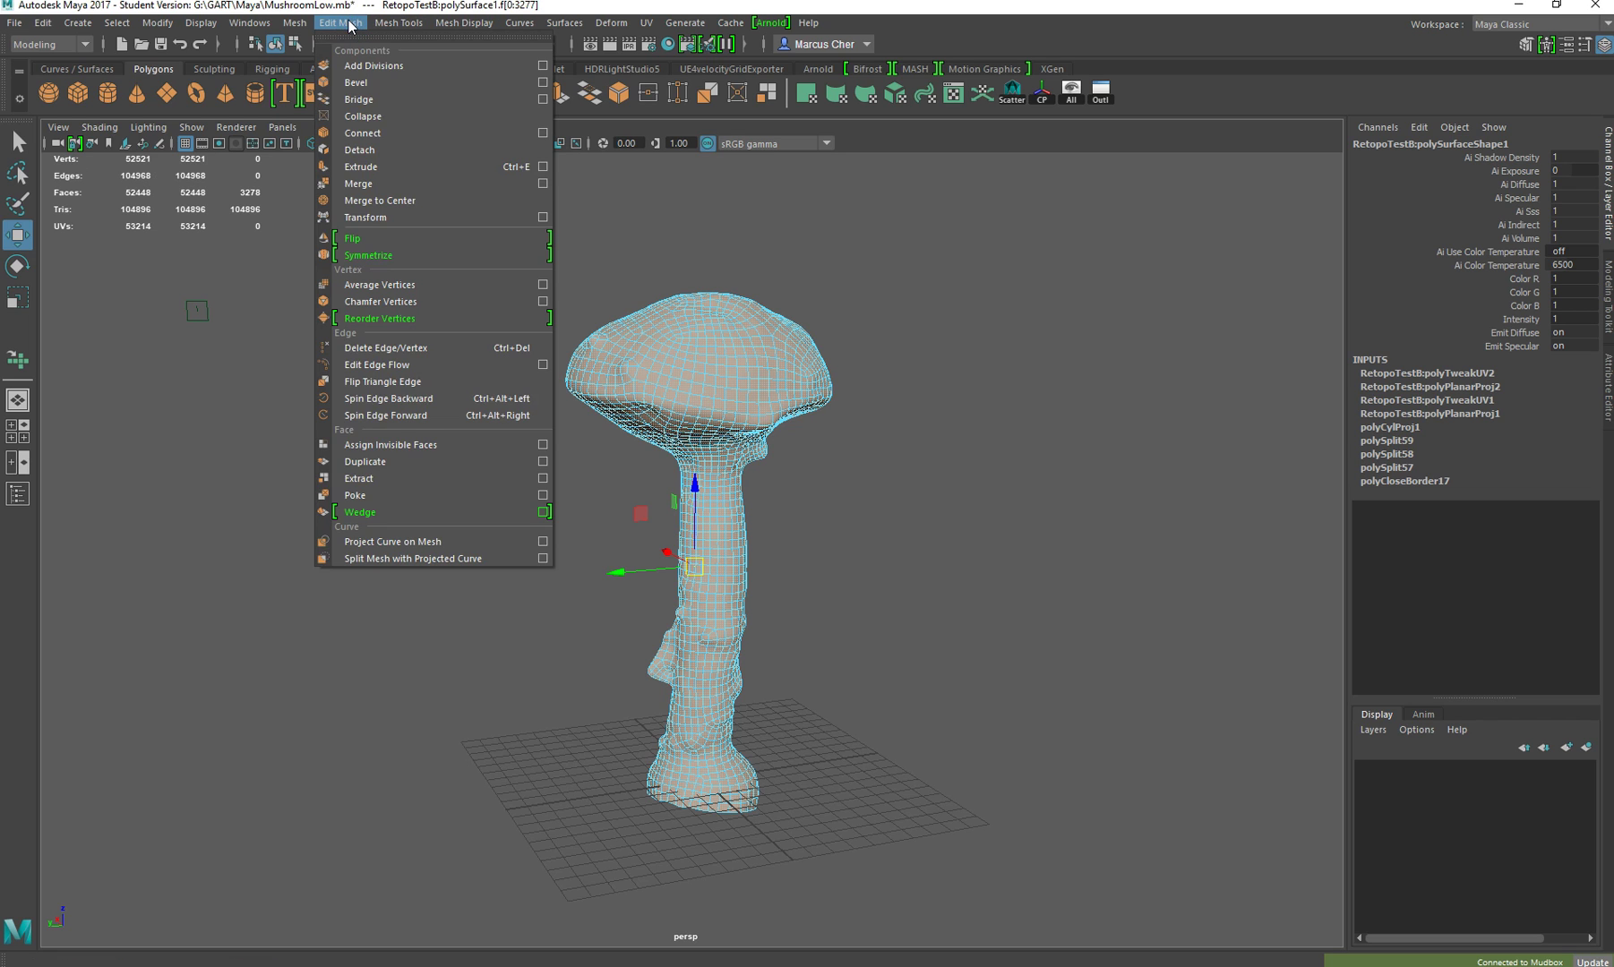
{"action": "mouse_move", "coordinate": [377, 28]}
{"action": "mouse_move", "coordinate": [459, 27]}
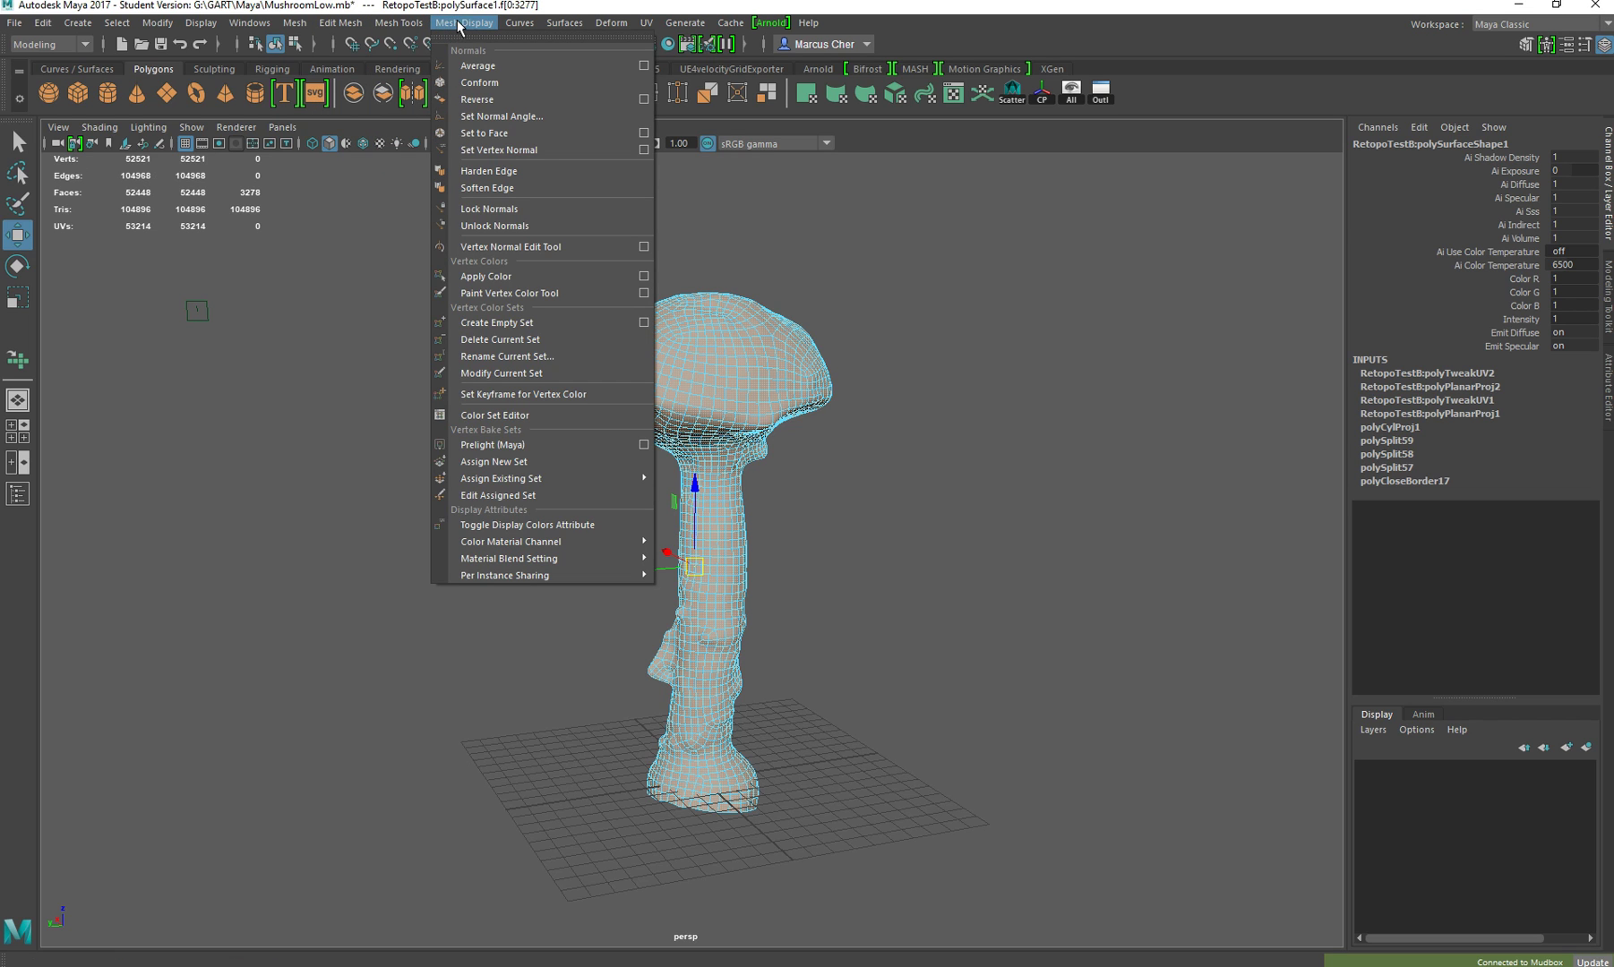
{"action": "left_click", "coordinate": [507, 189]}
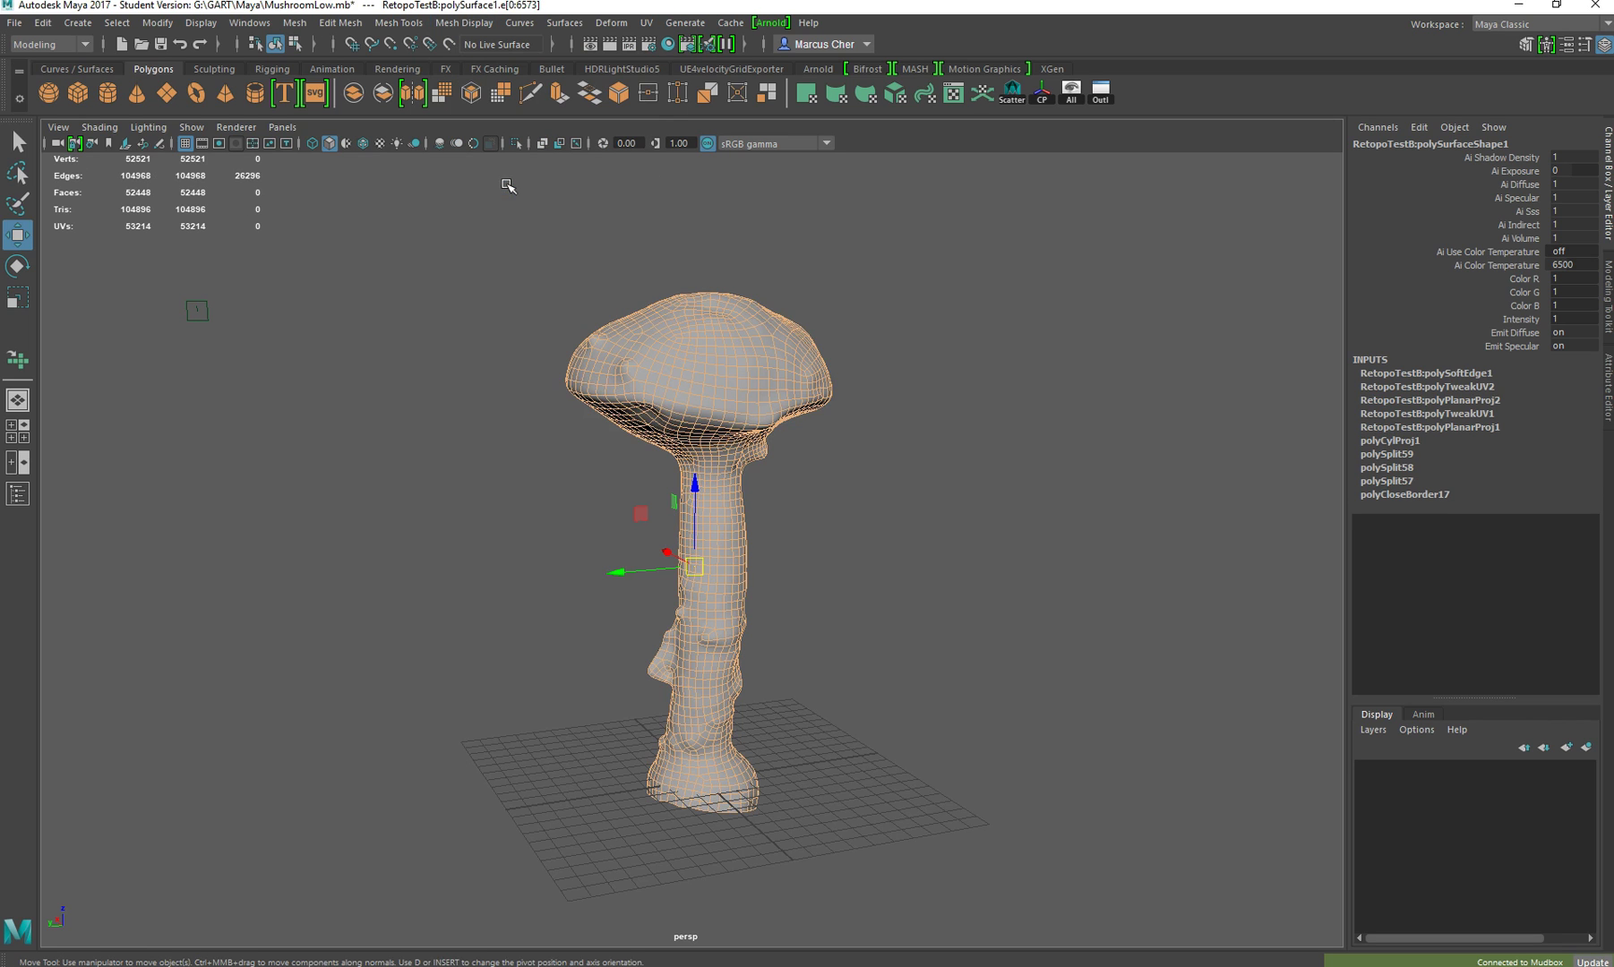
{"action": "left_click", "coordinate": [513, 395]}
{"action": "right_click_drag", "start_coordinate": [639, 386], "coordinate": [713, 360]}
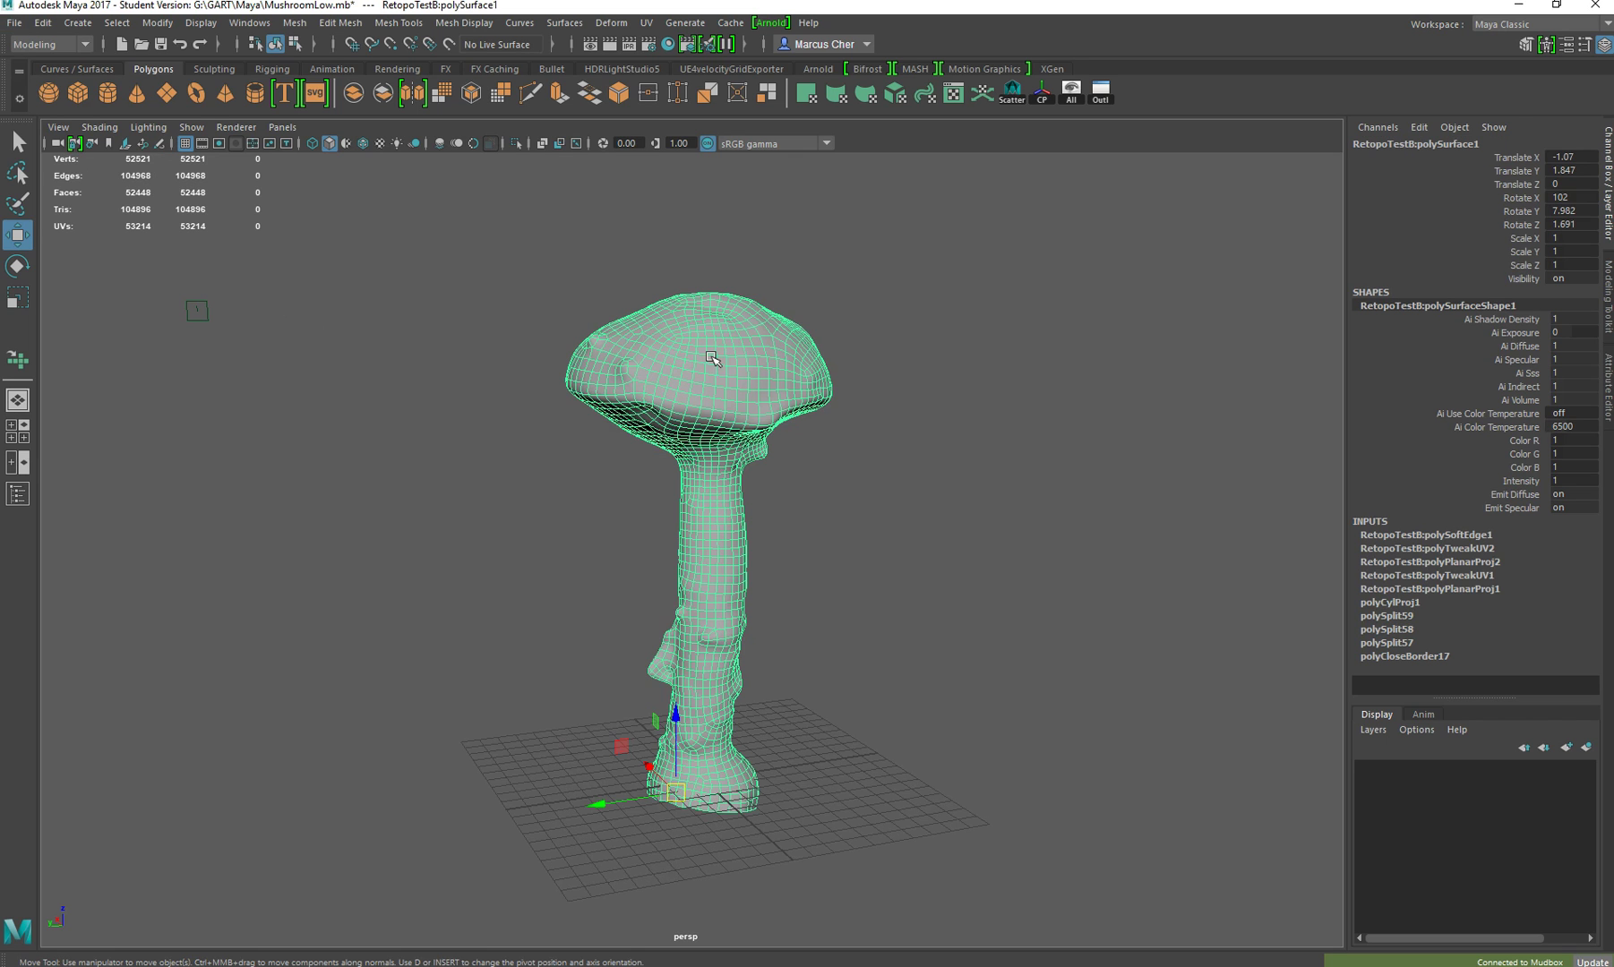
Step: Re-export the selected mushroom over RetopoTestaUV.obj and confirm replacing the file
{"action": "left_click", "coordinate": [16, 24]}
{"action": "mouse_move", "coordinate": [129, 226]}
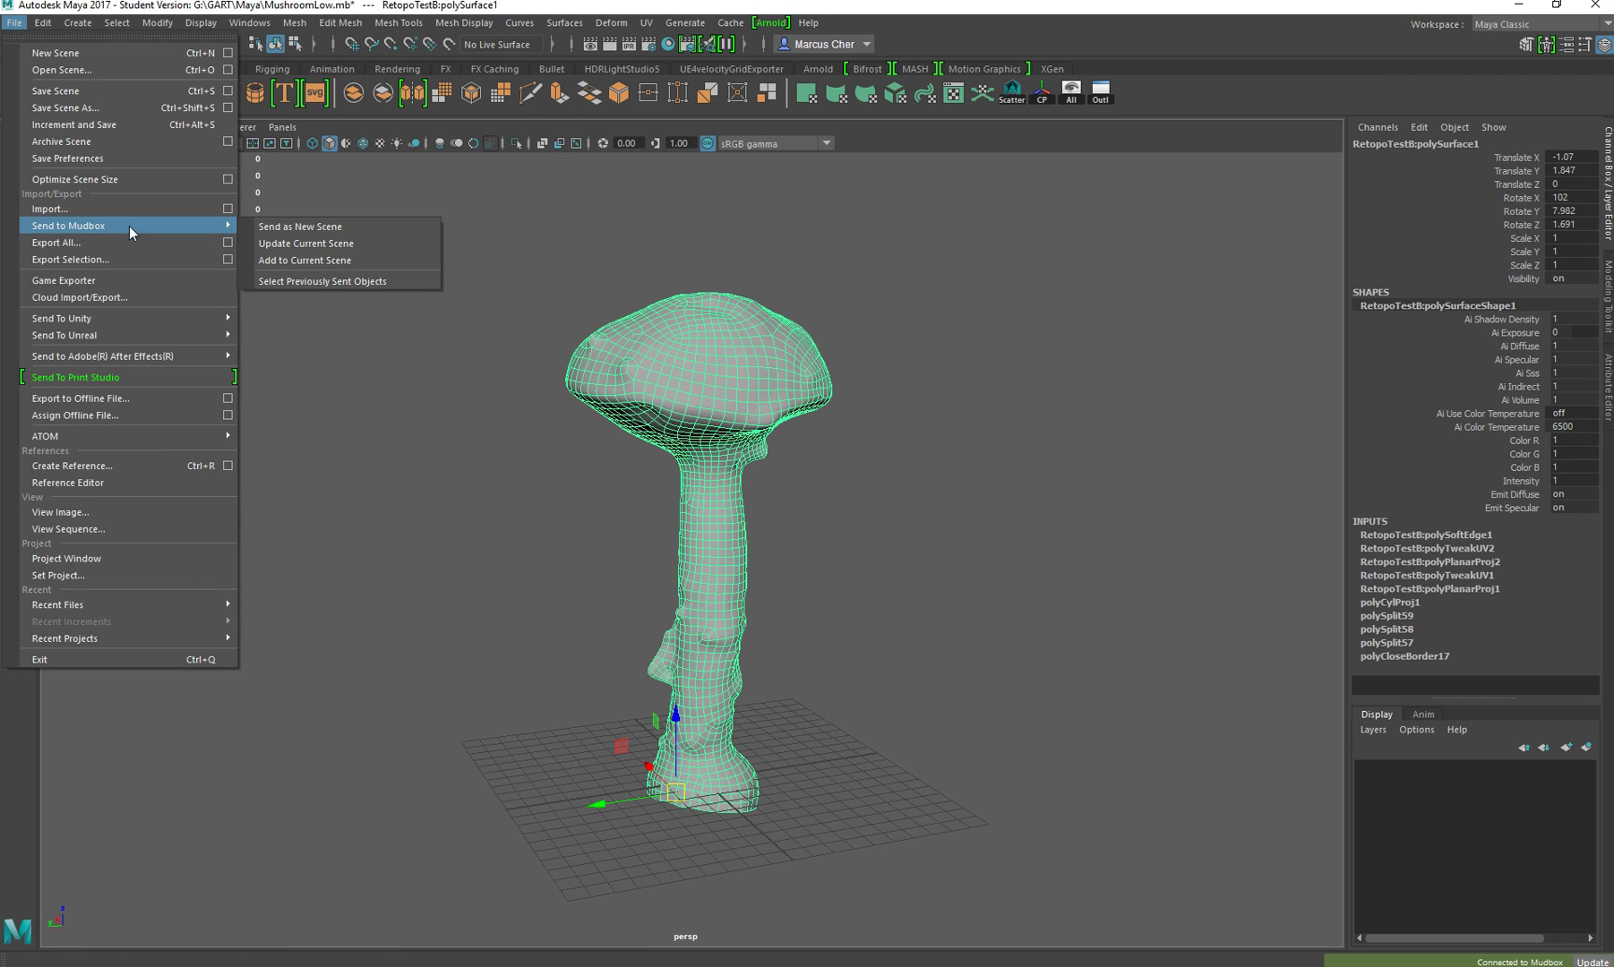
{"action": "left_click", "coordinate": [135, 258]}
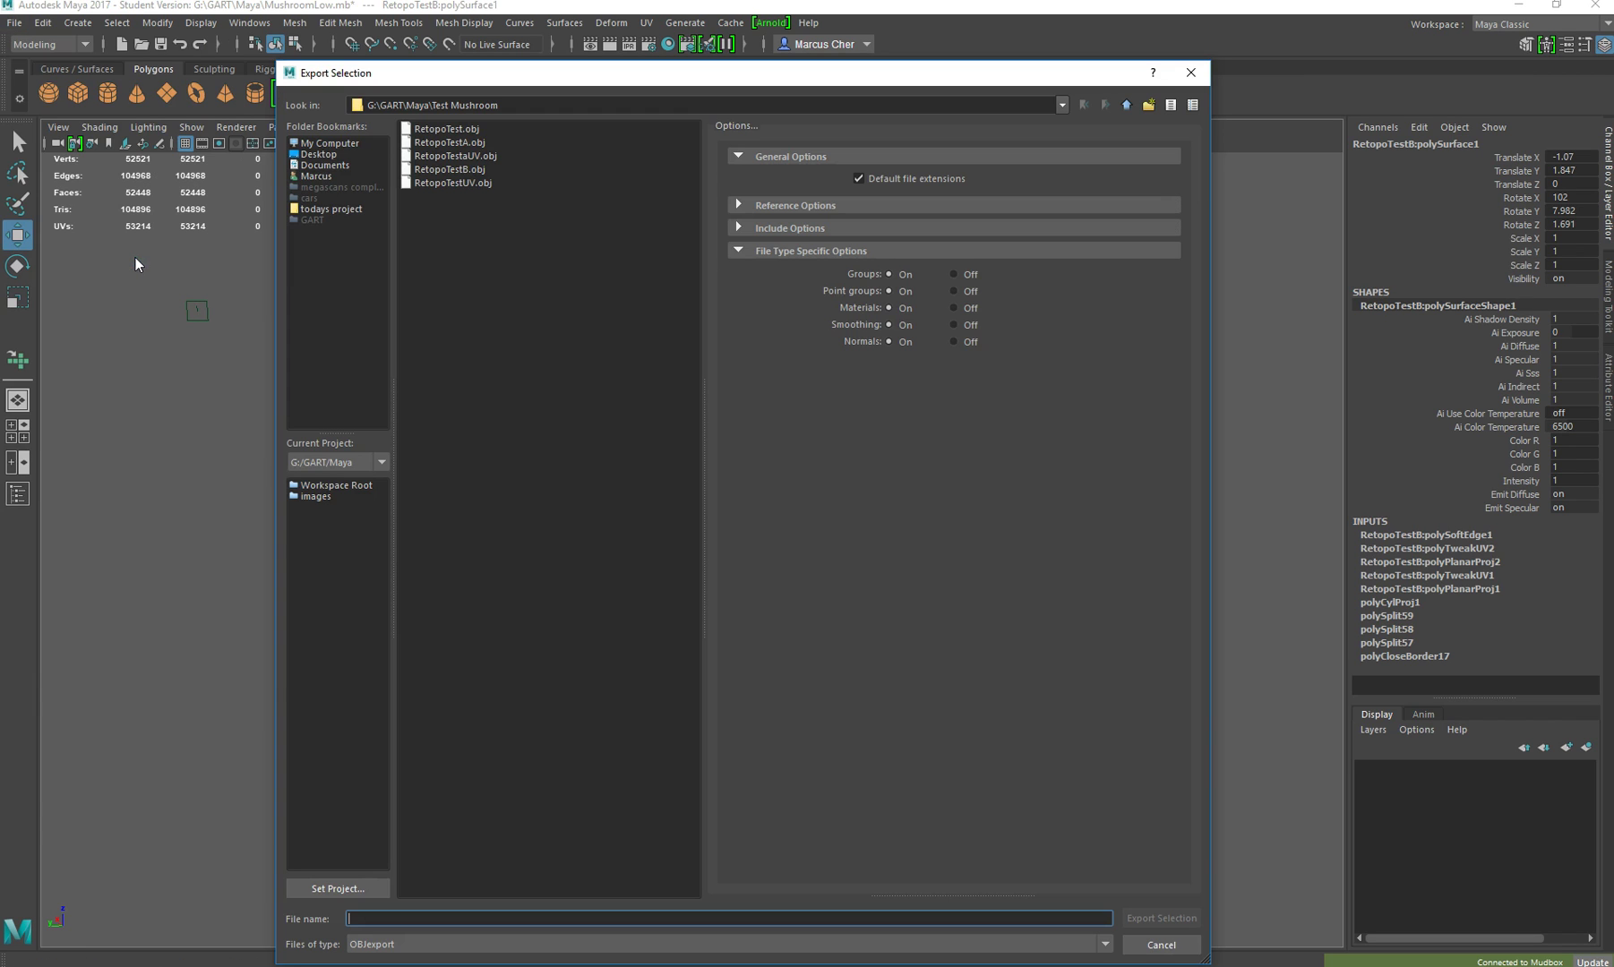
{"action": "left_click", "coordinate": [457, 156]}
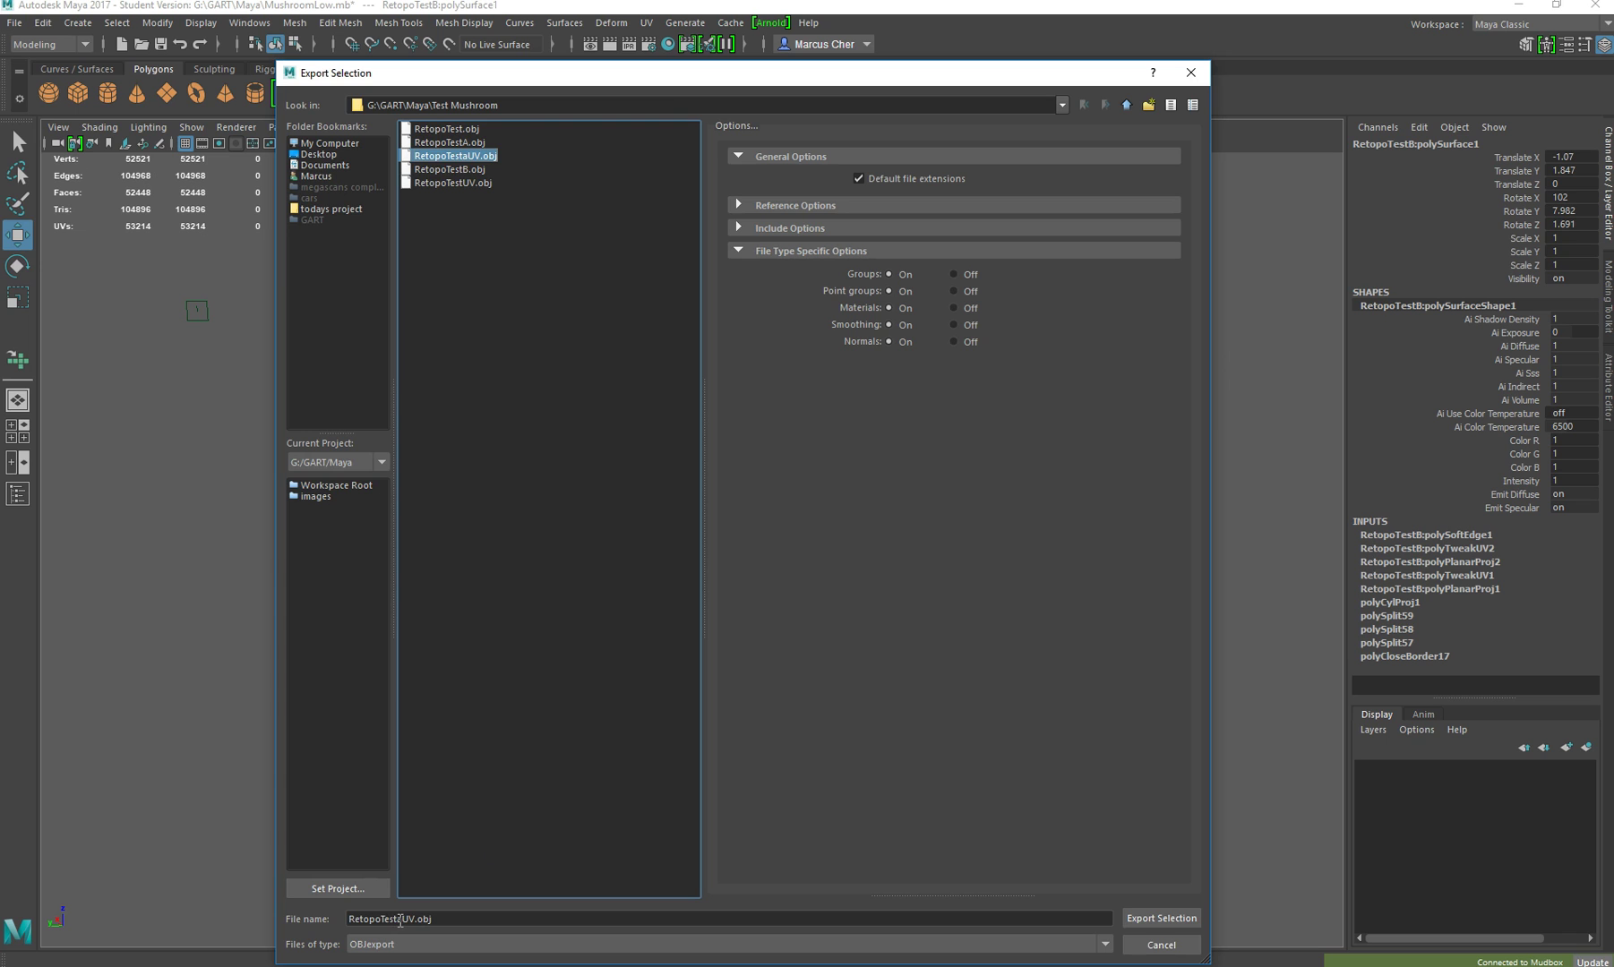
{"action": "left_click", "coordinate": [1159, 918]}
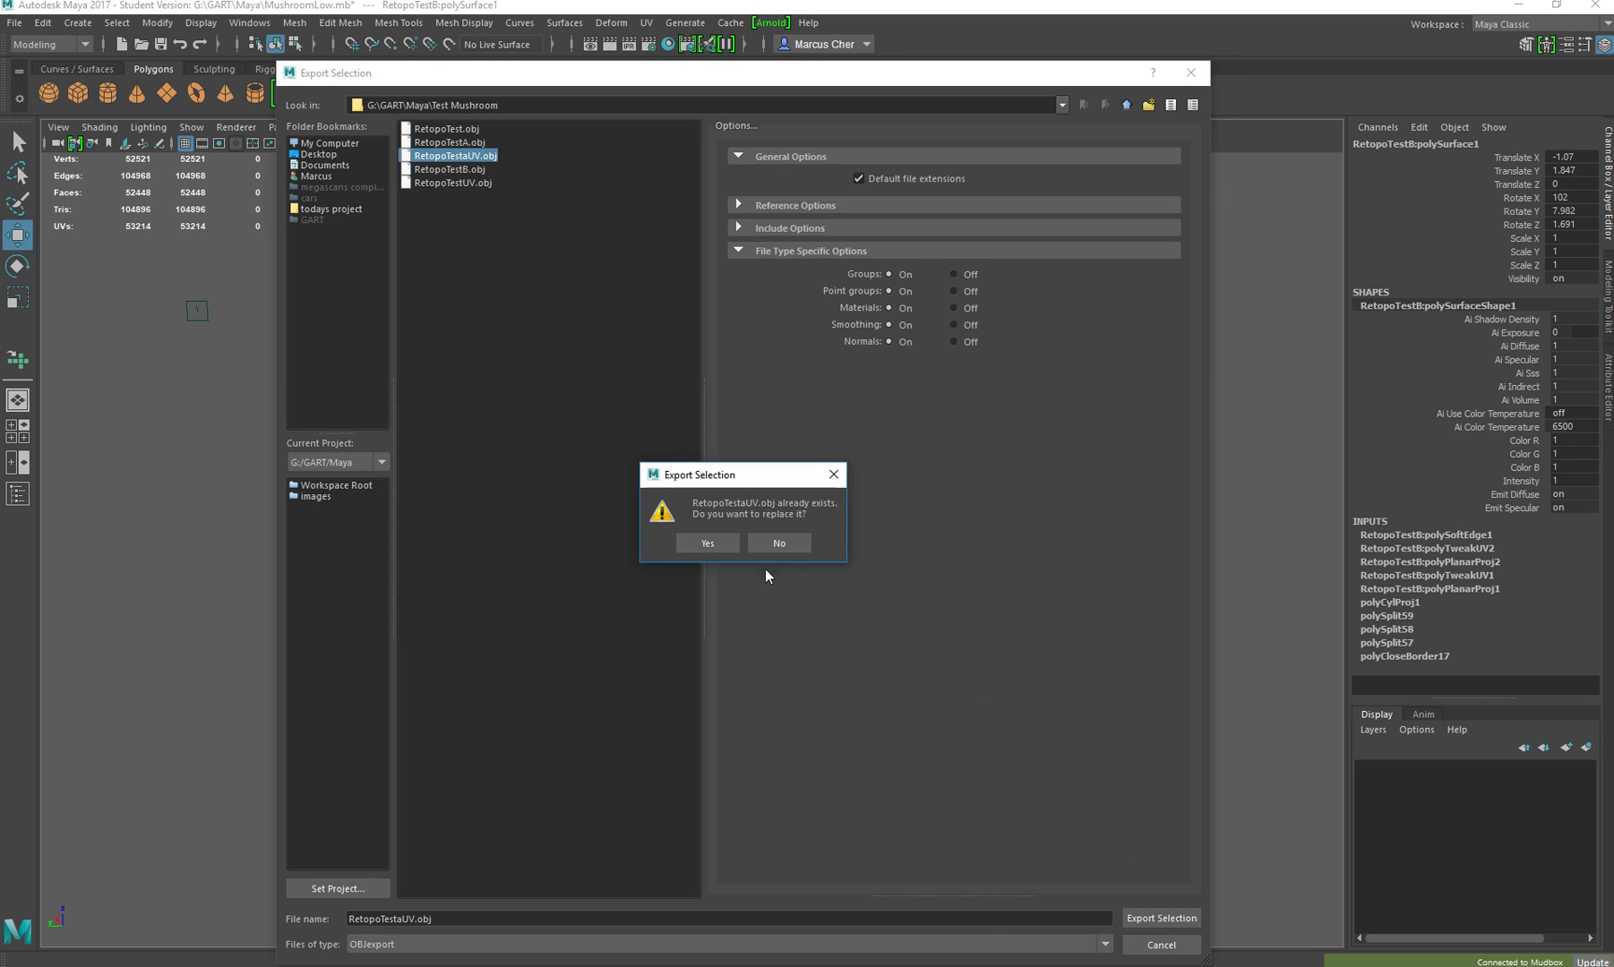
{"action": "left_click", "coordinate": [703, 543]}
{"action": "key", "text": "alt+Tab"}
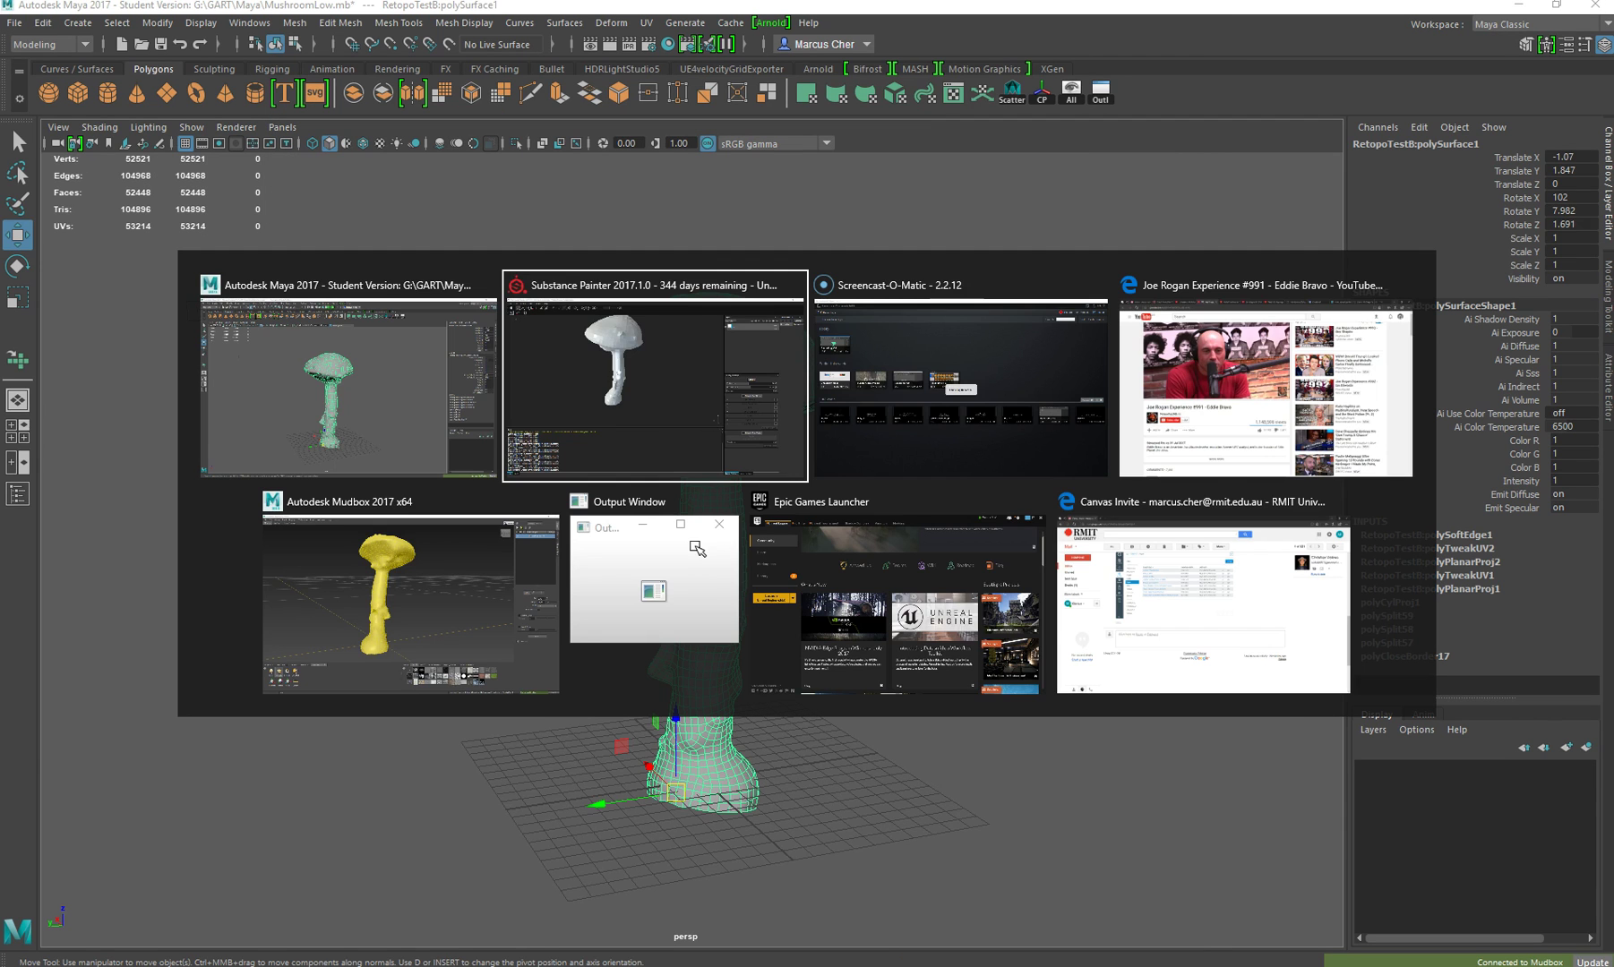
Step: Create a new project from RetopoTestaUV.obj, discarding the previous project's changes
{"action": "left_click", "coordinate": [14, 25]}
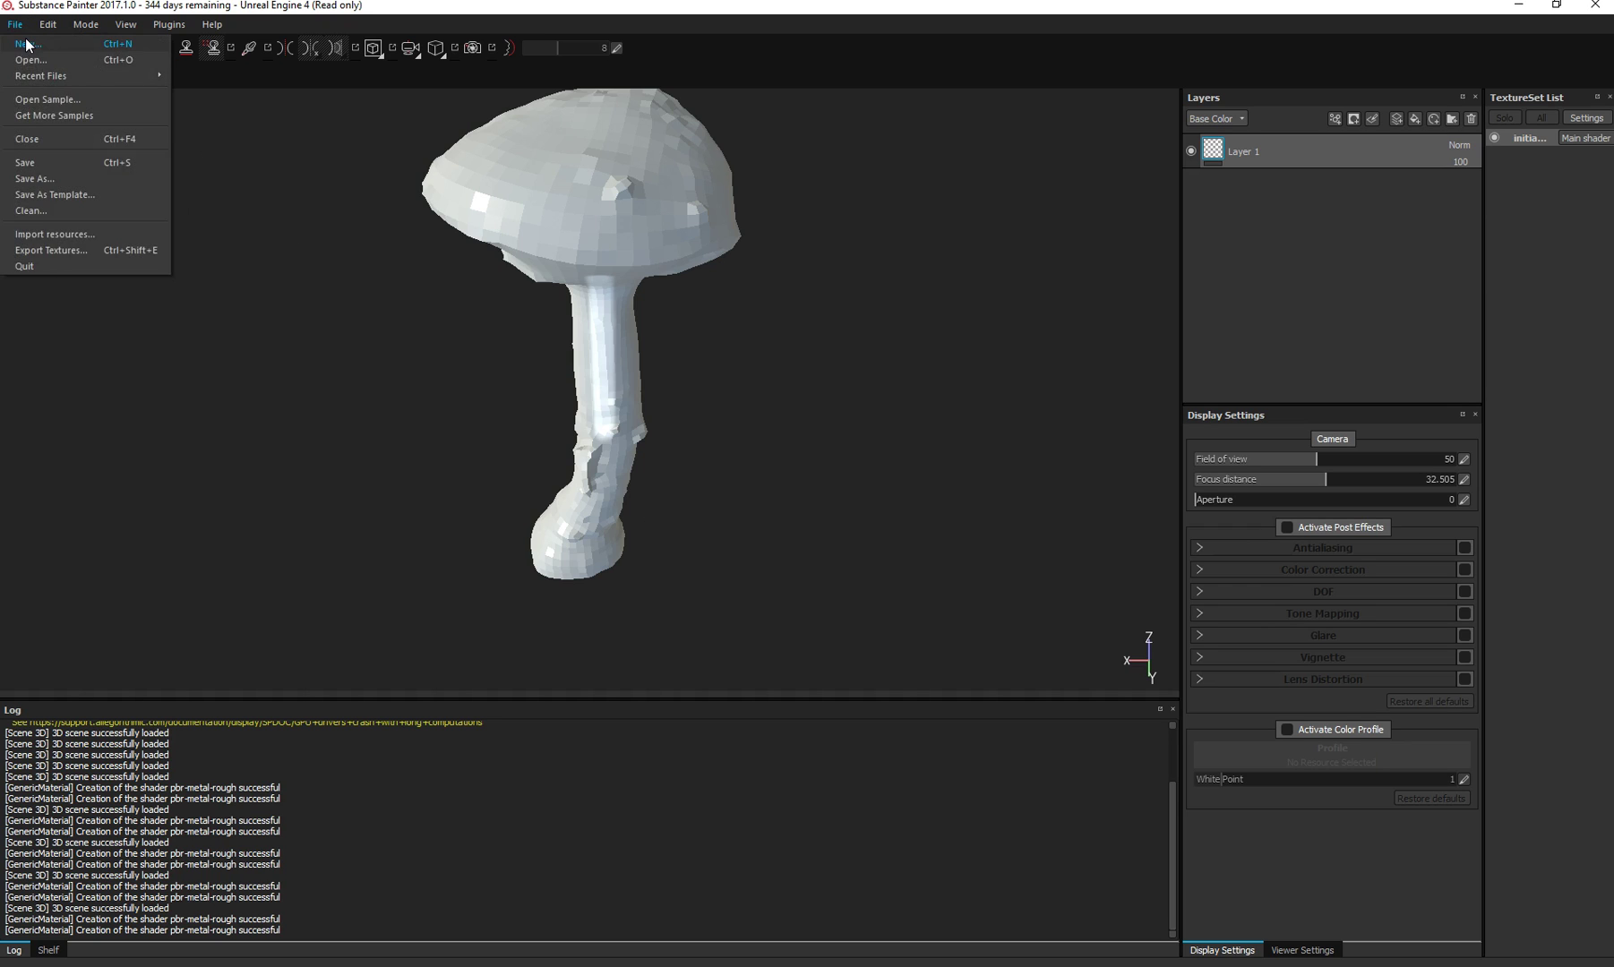
{"action": "left_click", "coordinate": [29, 44]}
{"action": "left_click", "coordinate": [758, 517]}
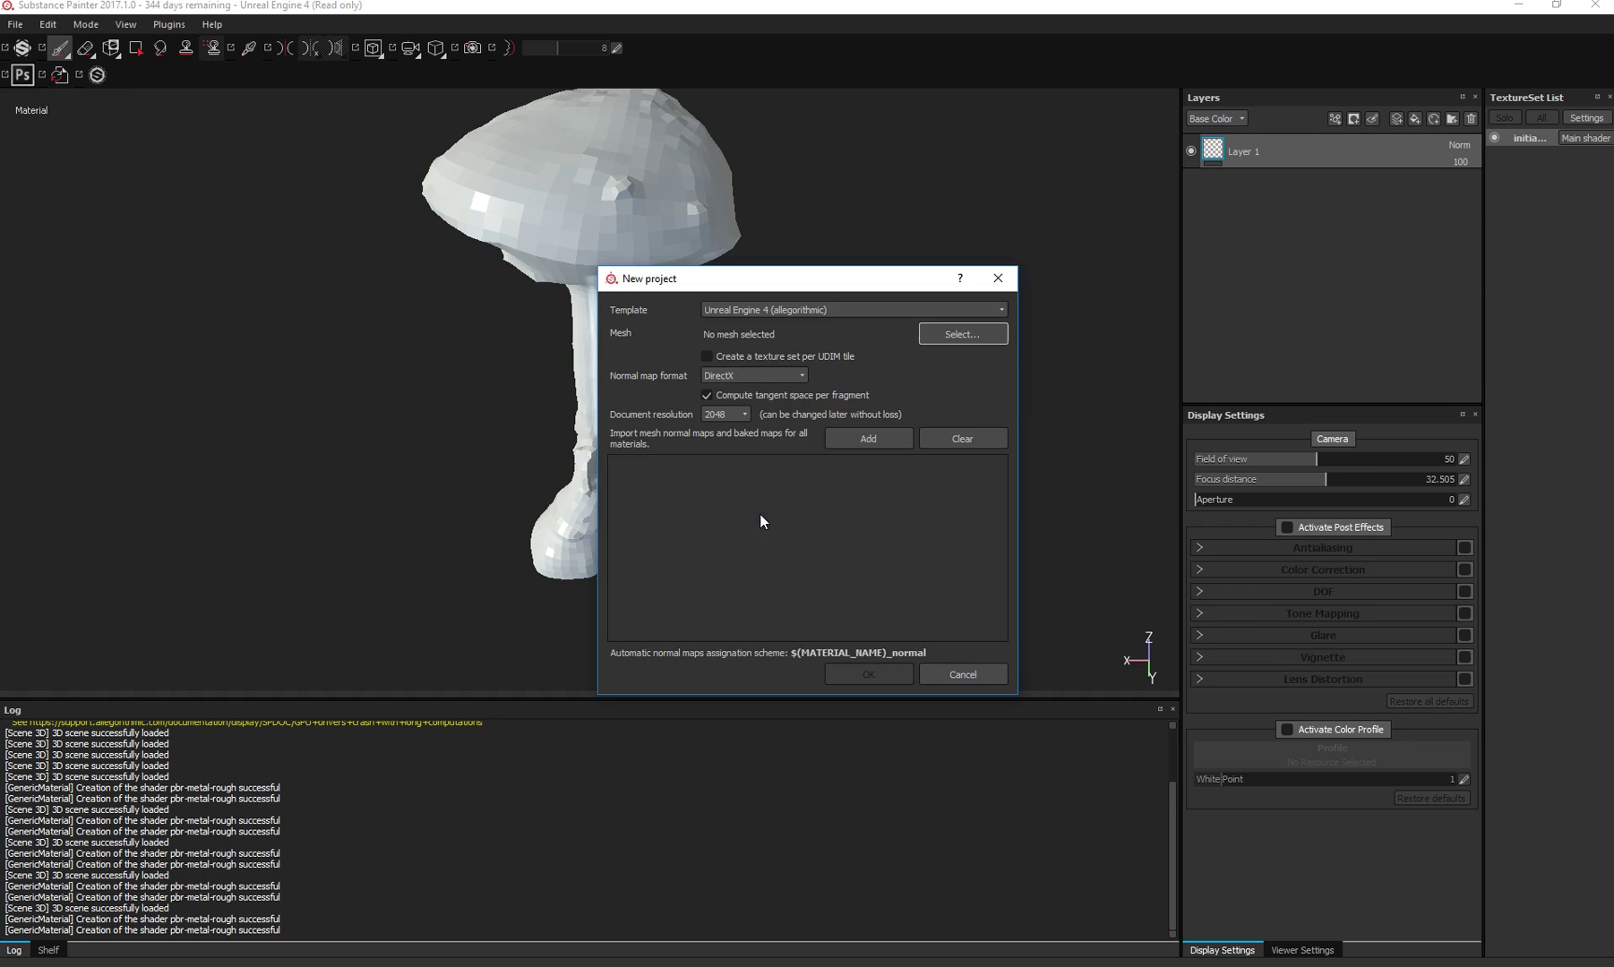
{"action": "left_click", "coordinate": [954, 336]}
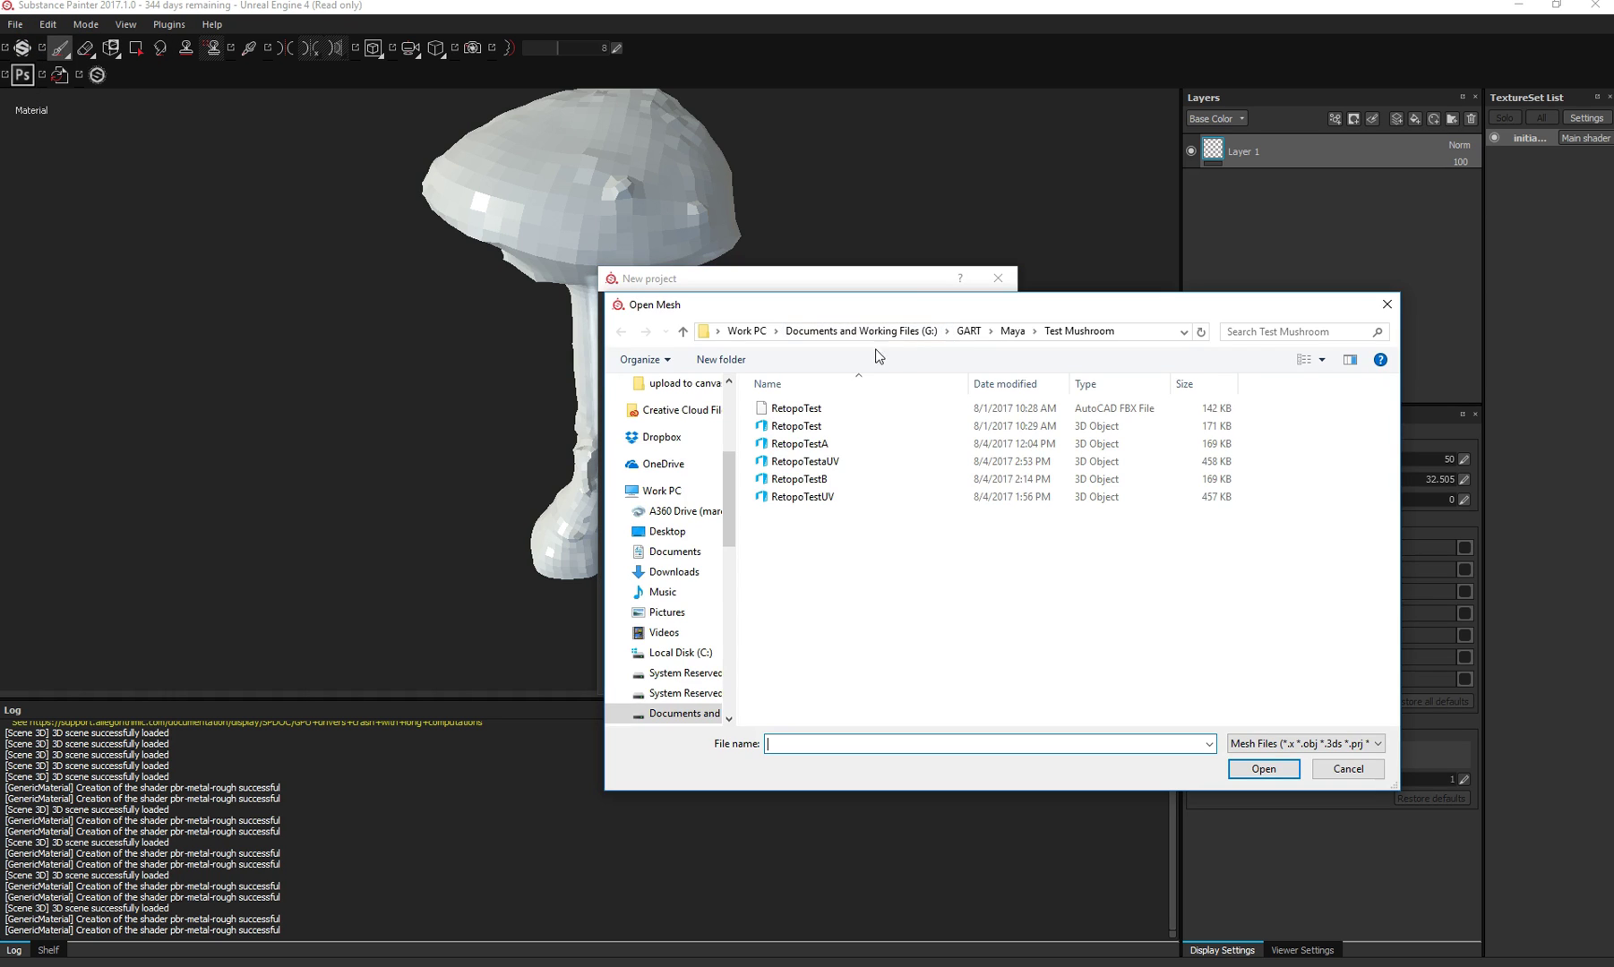
{"action": "left_click", "coordinate": [832, 463]}
{"action": "double_click", "coordinate": [831, 462]}
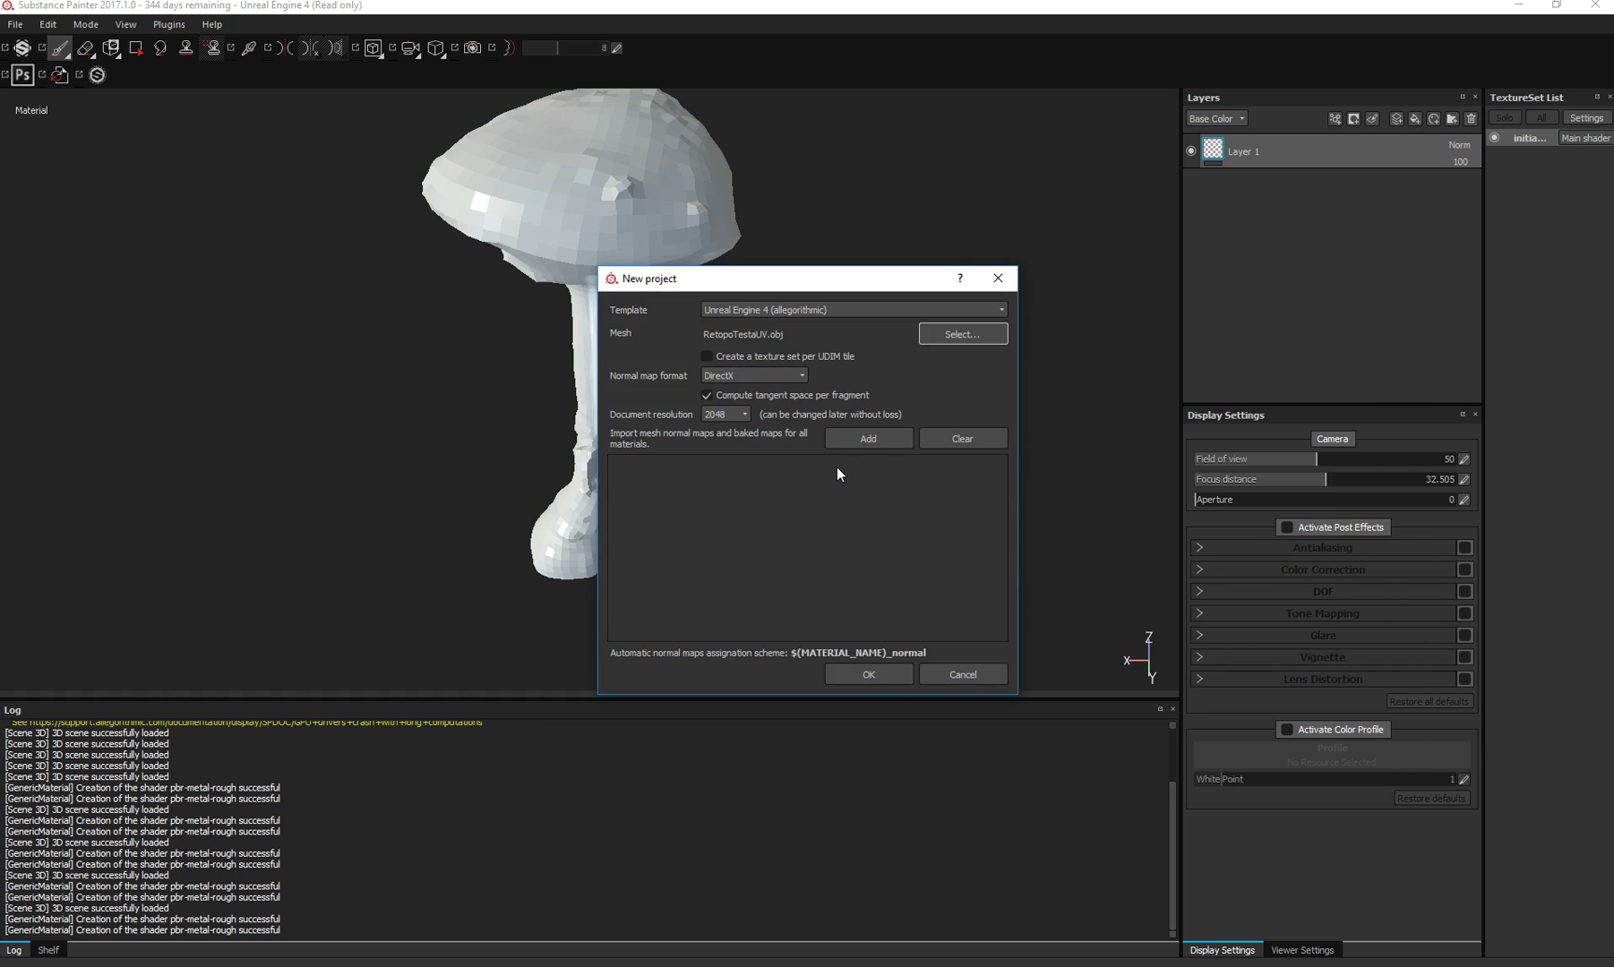
{"action": "left_click", "coordinate": [868, 673]}
Step: Paint test strokes down the cap toward the stem and along the cap's underside
{"action": "scroll", "coordinate": [634, 507], "scroll_direction": "up", "scroll_amount": 3}
{"action": "mouse_move", "coordinate": [583, 424]}
{"action": "left_mouse_down", "text": "alt"}
{"action": "mouse_move", "coordinate": [703, 399]}
{"action": "mouse_move", "coordinate": [584, 346]}
{"action": "mouse_move", "coordinate": [613, 347]}
{"action": "mouse_move", "coordinate": [620, 432]}
{"action": "left_mouse_up", "text": "alt"}
{"action": "scroll", "coordinate": [584, 343], "scroll_direction": "up", "scroll_amount": 1}
{"action": "scroll", "coordinate": [584, 344], "scroll_direction": "down", "scroll_amount": 4}
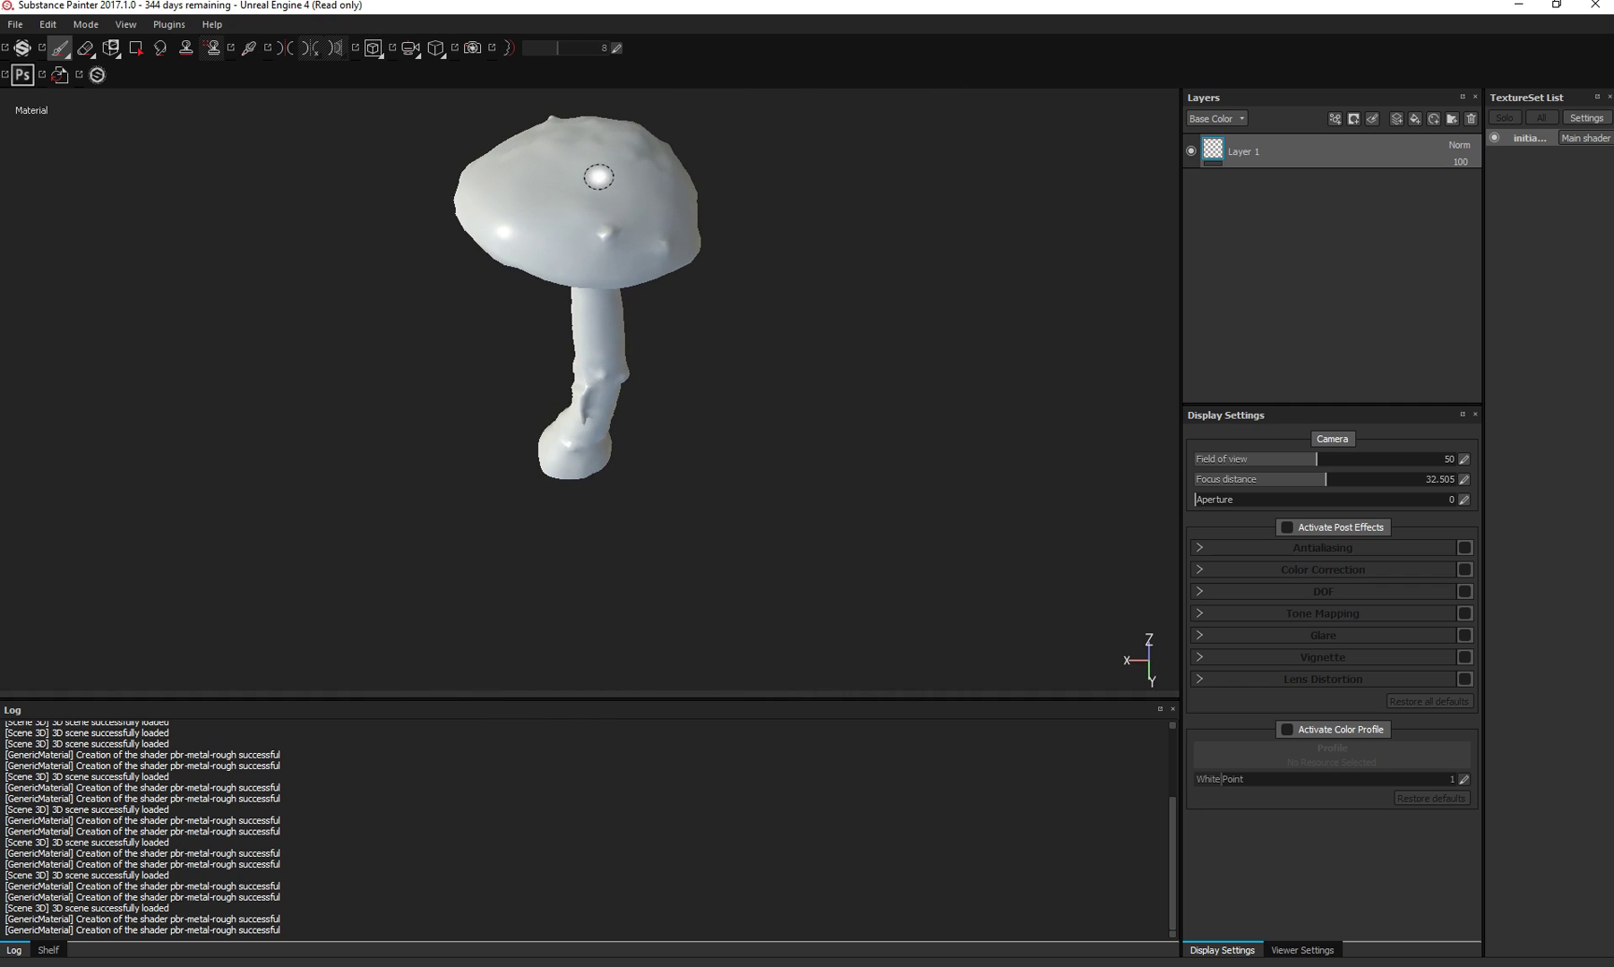
{"action": "left_click_drag", "start_coordinate": [587, 156], "coordinate": [585, 326]}
{"action": "left_click_drag", "start_coordinate": [587, 369], "coordinate": [578, 254], "text": "alt"}
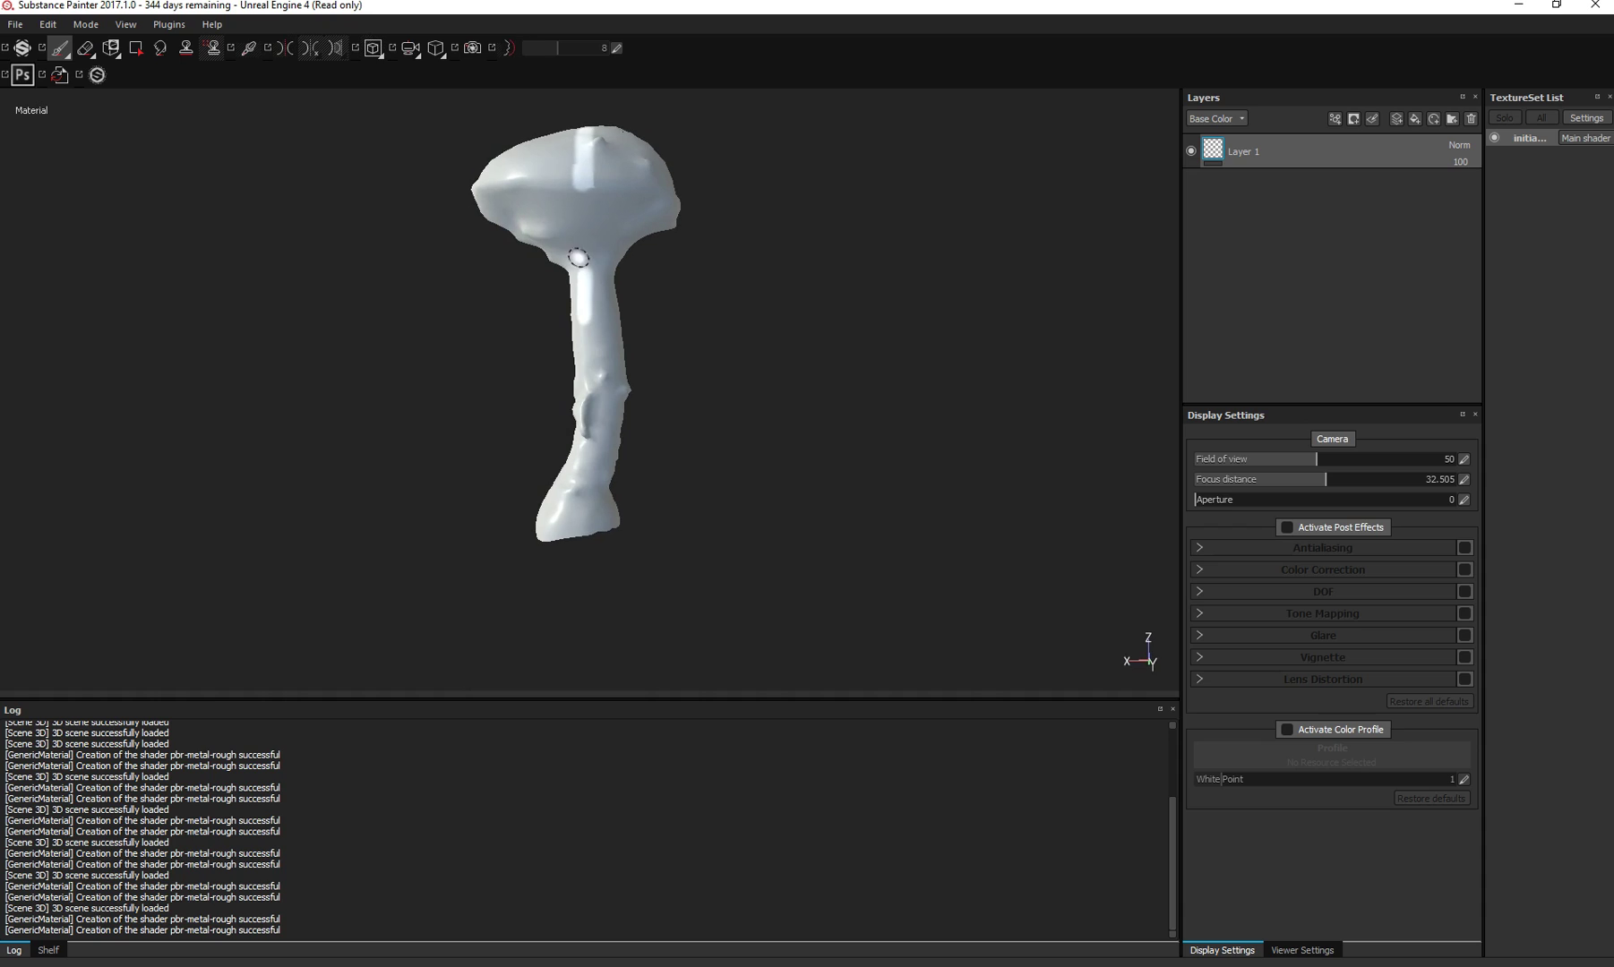
{"action": "mouse_move", "coordinate": [591, 193]}
{"action": "left_mouse_down"}
{"action": "mouse_move", "coordinate": [593, 293]}
{"action": "mouse_move", "coordinate": [588, 151]}
{"action": "mouse_move", "coordinate": [607, 171]}
{"action": "mouse_move", "coordinate": [670, 176]}
{"action": "mouse_move", "coordinate": [618, 192]}
{"action": "mouse_move", "coordinate": [615, 243]}
{"action": "mouse_move", "coordinate": [536, 171]}
{"action": "mouse_move", "coordinate": [521, 200]}
{"action": "mouse_move", "coordinate": [622, 209]}
{"action": "mouse_move", "coordinate": [503, 217]}
{"action": "left_mouse_up"}
Step: Add another stroke on the cap and orbit out to a side view of the mushroom
{"action": "scroll", "coordinate": [644, 165], "scroll_direction": "down", "scroll_amount": 2}
{"action": "scroll", "coordinate": [642, 181], "scroll_direction": "up", "scroll_amount": 10}
{"action": "left_click_drag", "start_coordinate": [636, 197], "coordinate": [527, 259]}
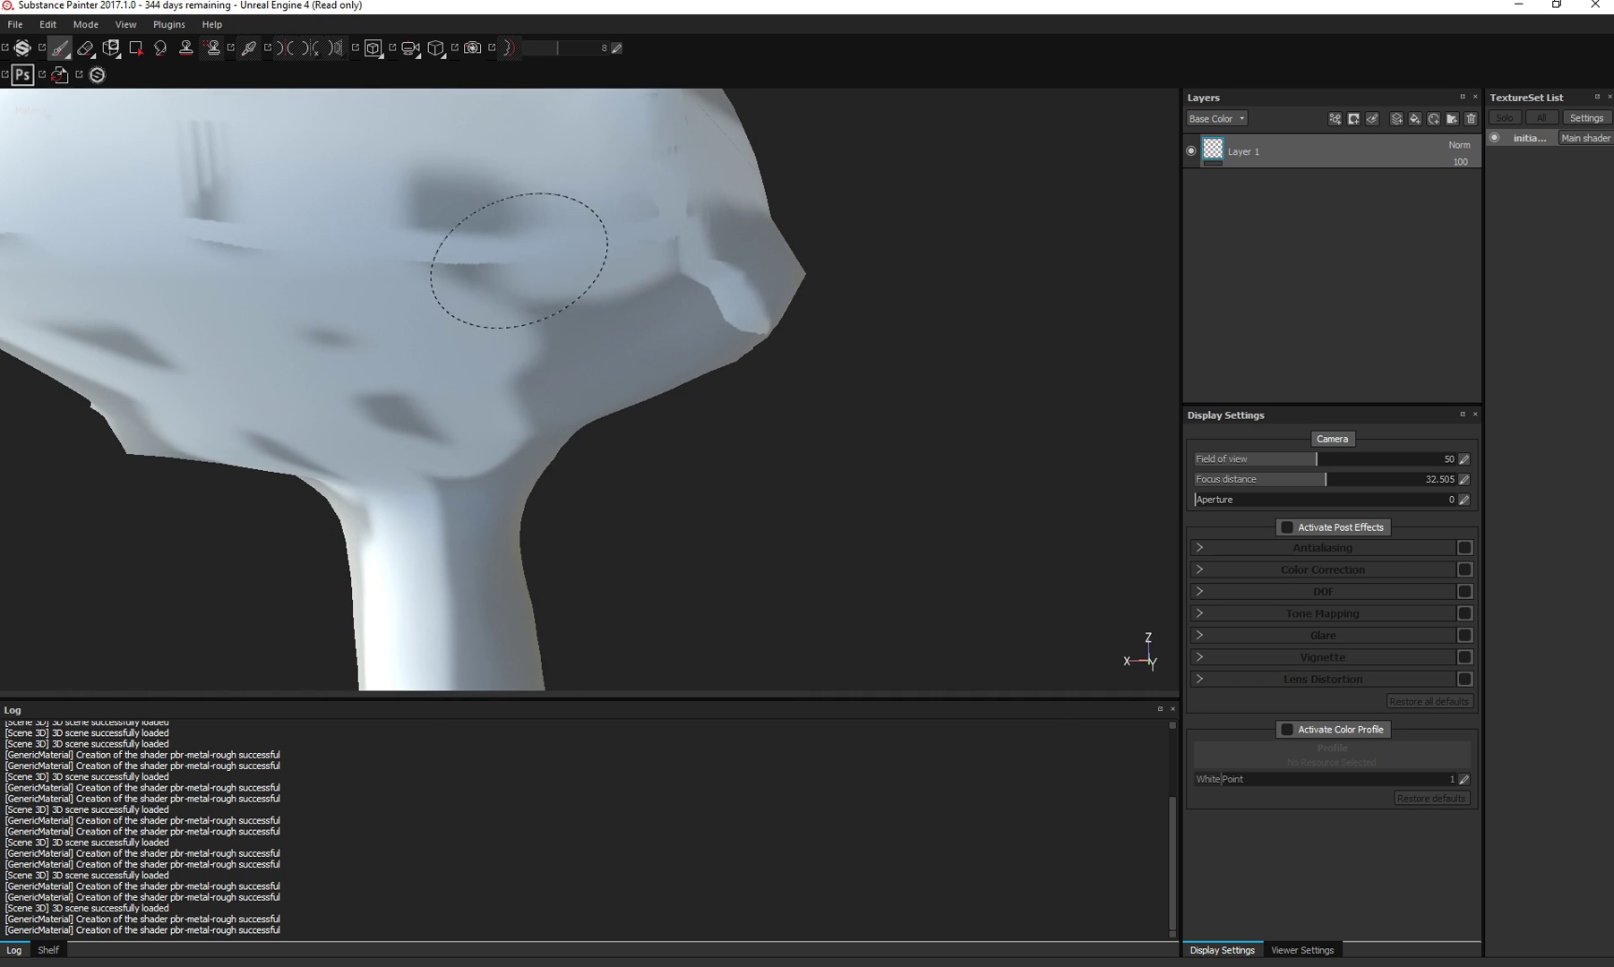
{"action": "mouse_move", "coordinate": [720, 244]}
{"action": "left_mouse_down", "text": "alt"}
{"action": "mouse_move", "coordinate": [565, 278]}
{"action": "mouse_move", "coordinate": [723, 212]}
{"action": "left_mouse_up", "text": "alt"}
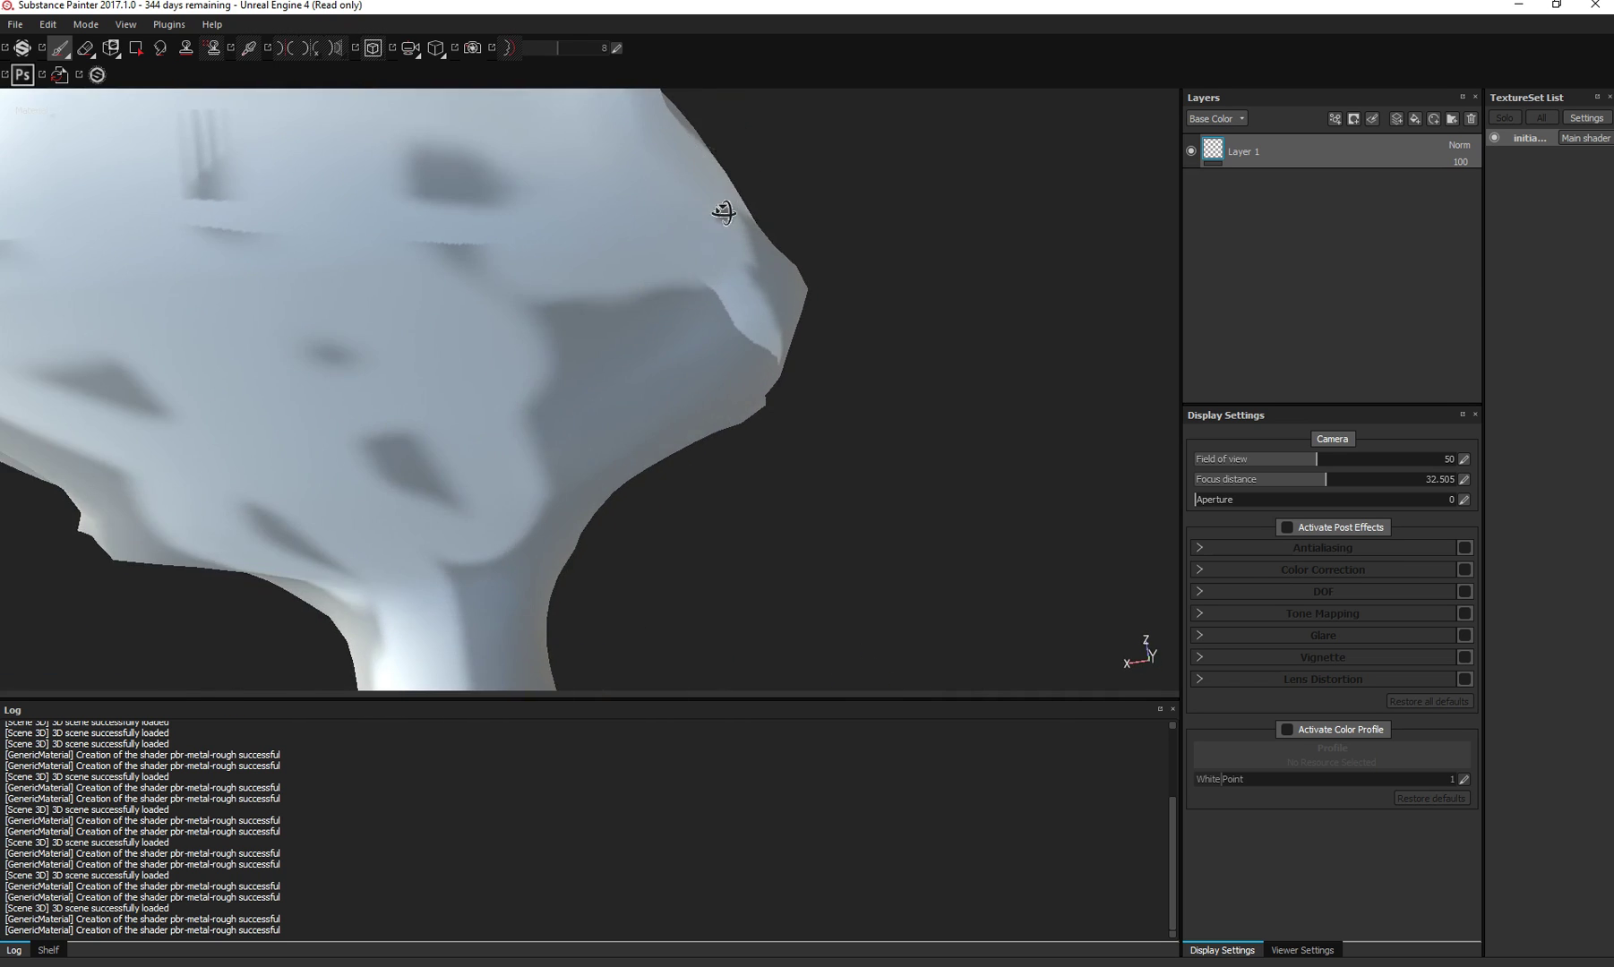
{"action": "scroll", "coordinate": [613, 299], "scroll_direction": "down", "scroll_amount": 3}
{"action": "scroll", "coordinate": [613, 300], "scroll_direction": "up", "scroll_amount": 3}
{"action": "scroll", "coordinate": [612, 299], "scroll_direction": "down", "scroll_amount": 10}
{"action": "right_click_drag", "start_coordinate": [634, 401], "coordinate": [666, 395], "text": "alt"}
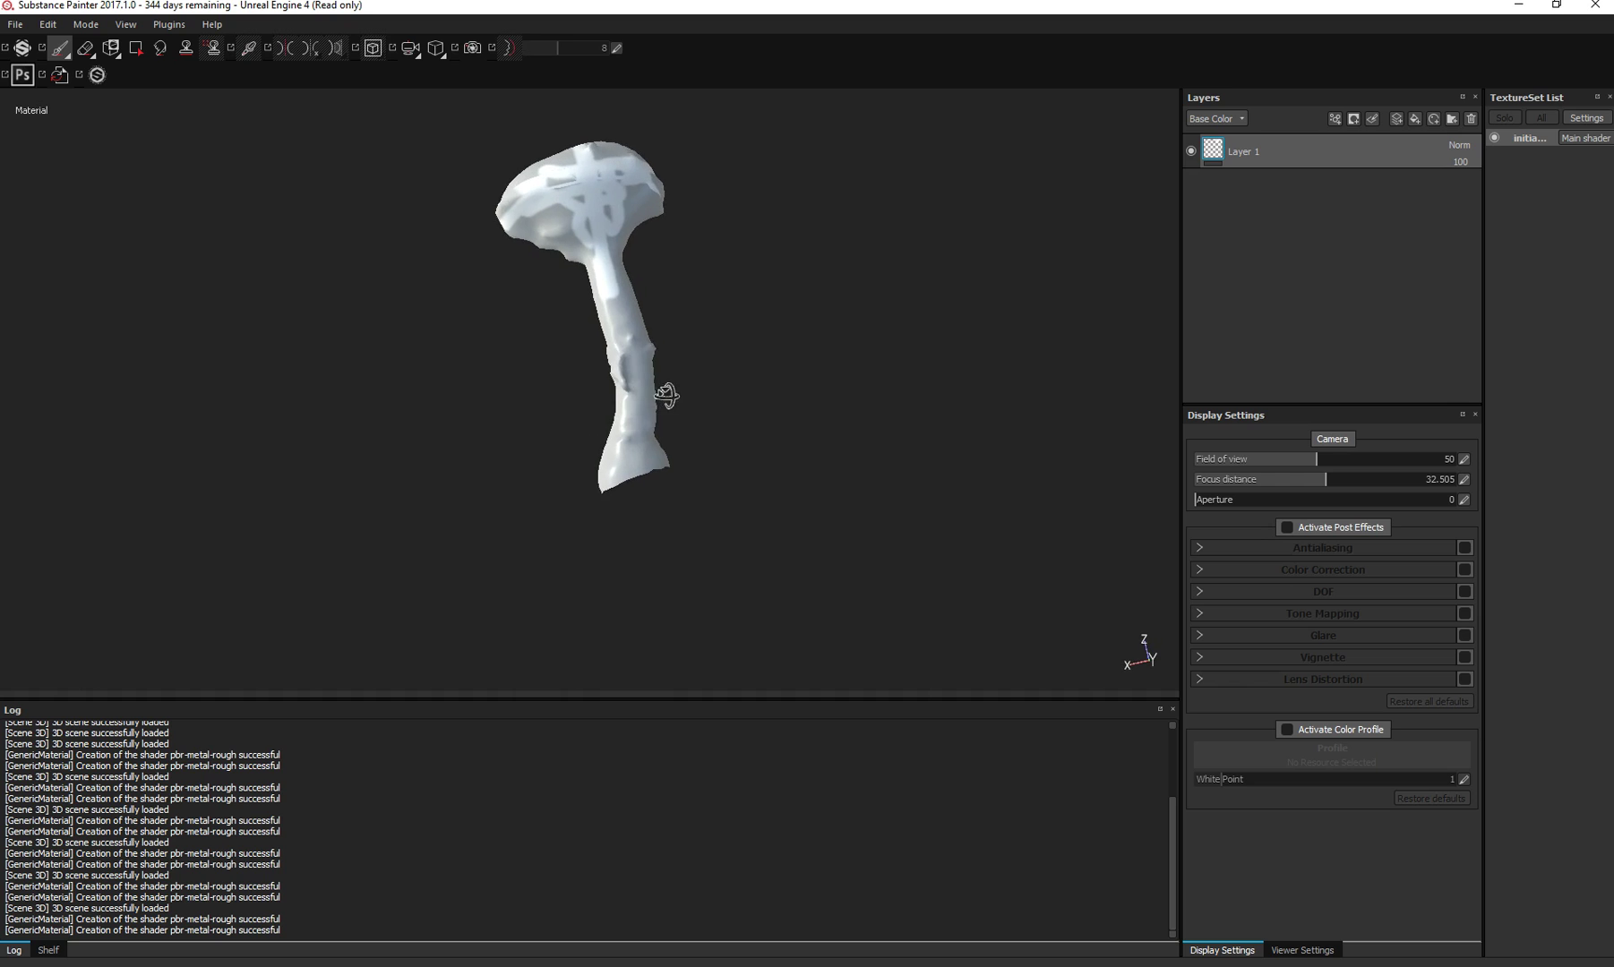
{"action": "left_click_drag", "start_coordinate": [666, 395], "coordinate": [508, 497], "text": "alt"}
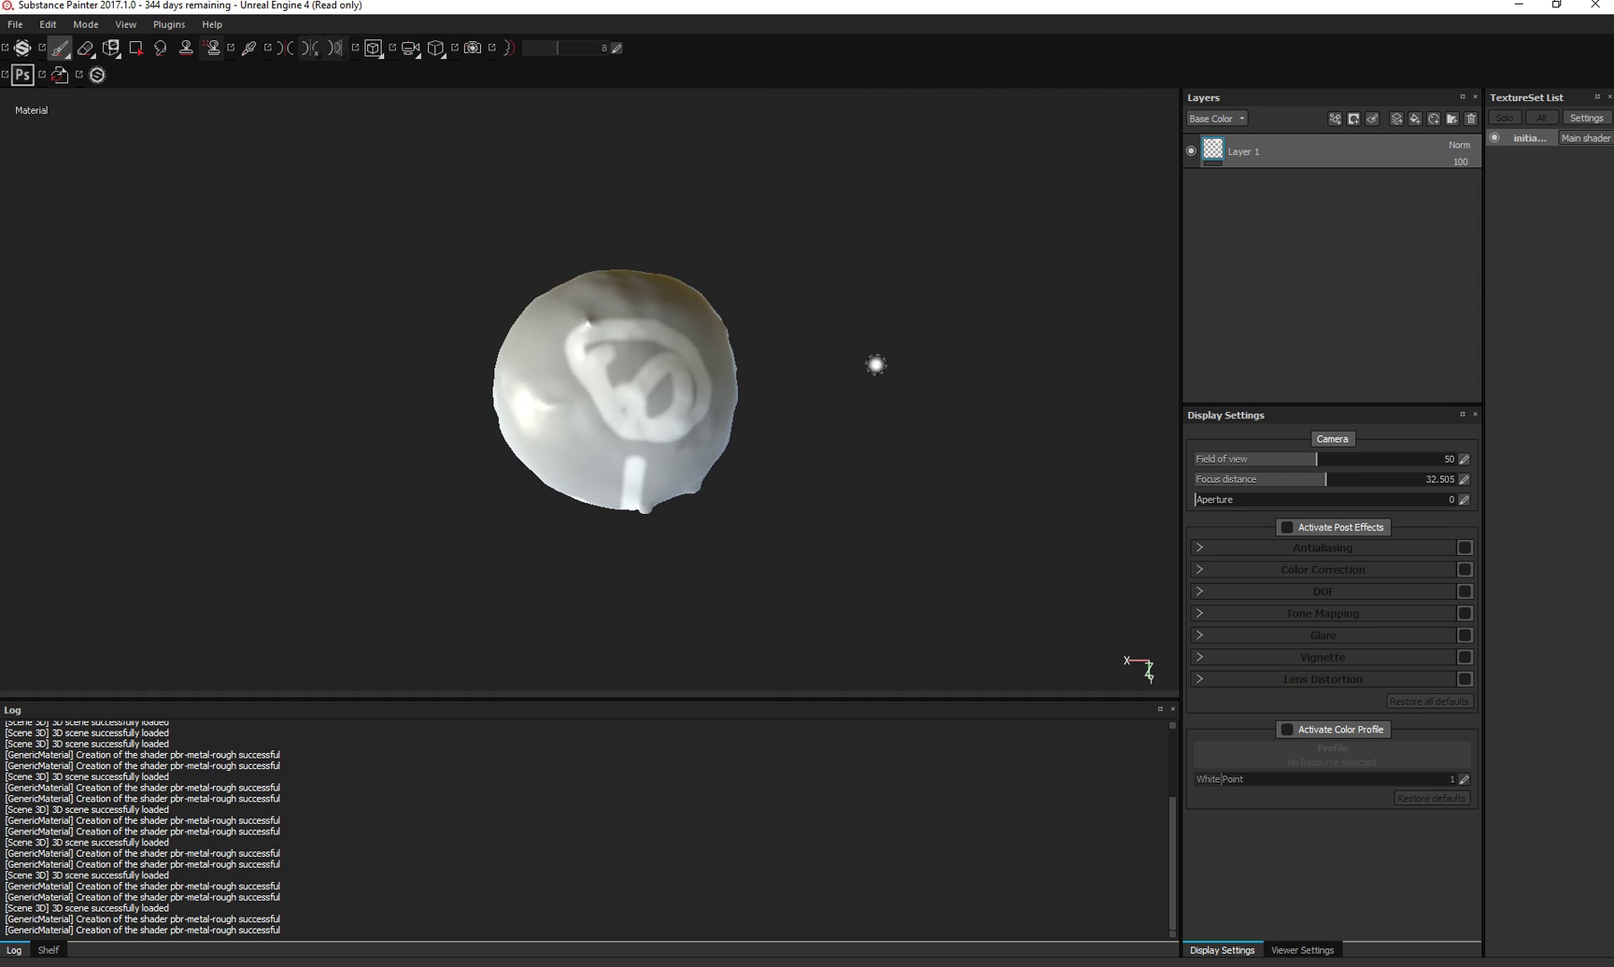
{"action": "left_click_drag", "start_coordinate": [659, 281], "coordinate": [342, 252], "text": "alt"}
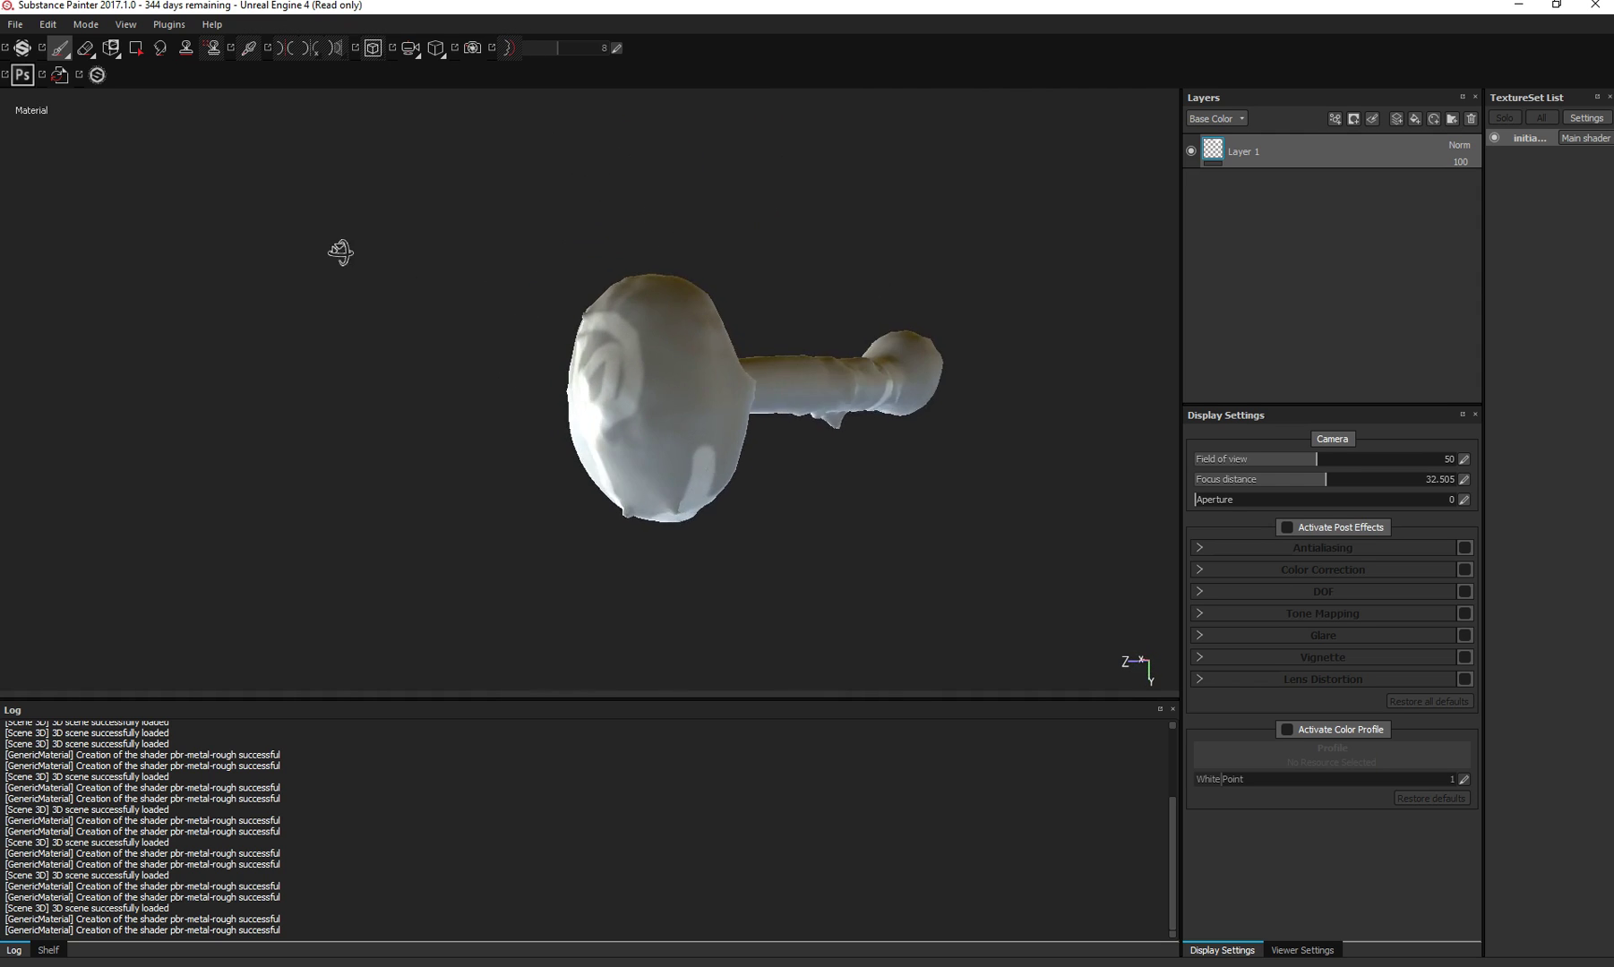
{"action": "right_click_drag", "start_coordinate": [507, 318], "coordinate": [784, 333], "text": "alt"}
{"action": "scroll", "coordinate": [785, 333], "scroll_direction": "down", "scroll_amount": 1}
{"action": "scroll", "coordinate": [782, 335], "scroll_direction": "up", "scroll_amount": 7}
Step: Orbit to the stem and brush strokes back and forth along it
{"action": "mouse_move", "coordinate": [764, 338]}
{"action": "left_mouse_down", "text": "alt"}
{"action": "mouse_move", "coordinate": [523, 353]}
{"action": "mouse_move", "coordinate": [618, 394]}
{"action": "mouse_move", "coordinate": [408, 424]}
{"action": "mouse_move", "coordinate": [396, 260]}
{"action": "left_mouse_up", "text": "alt"}
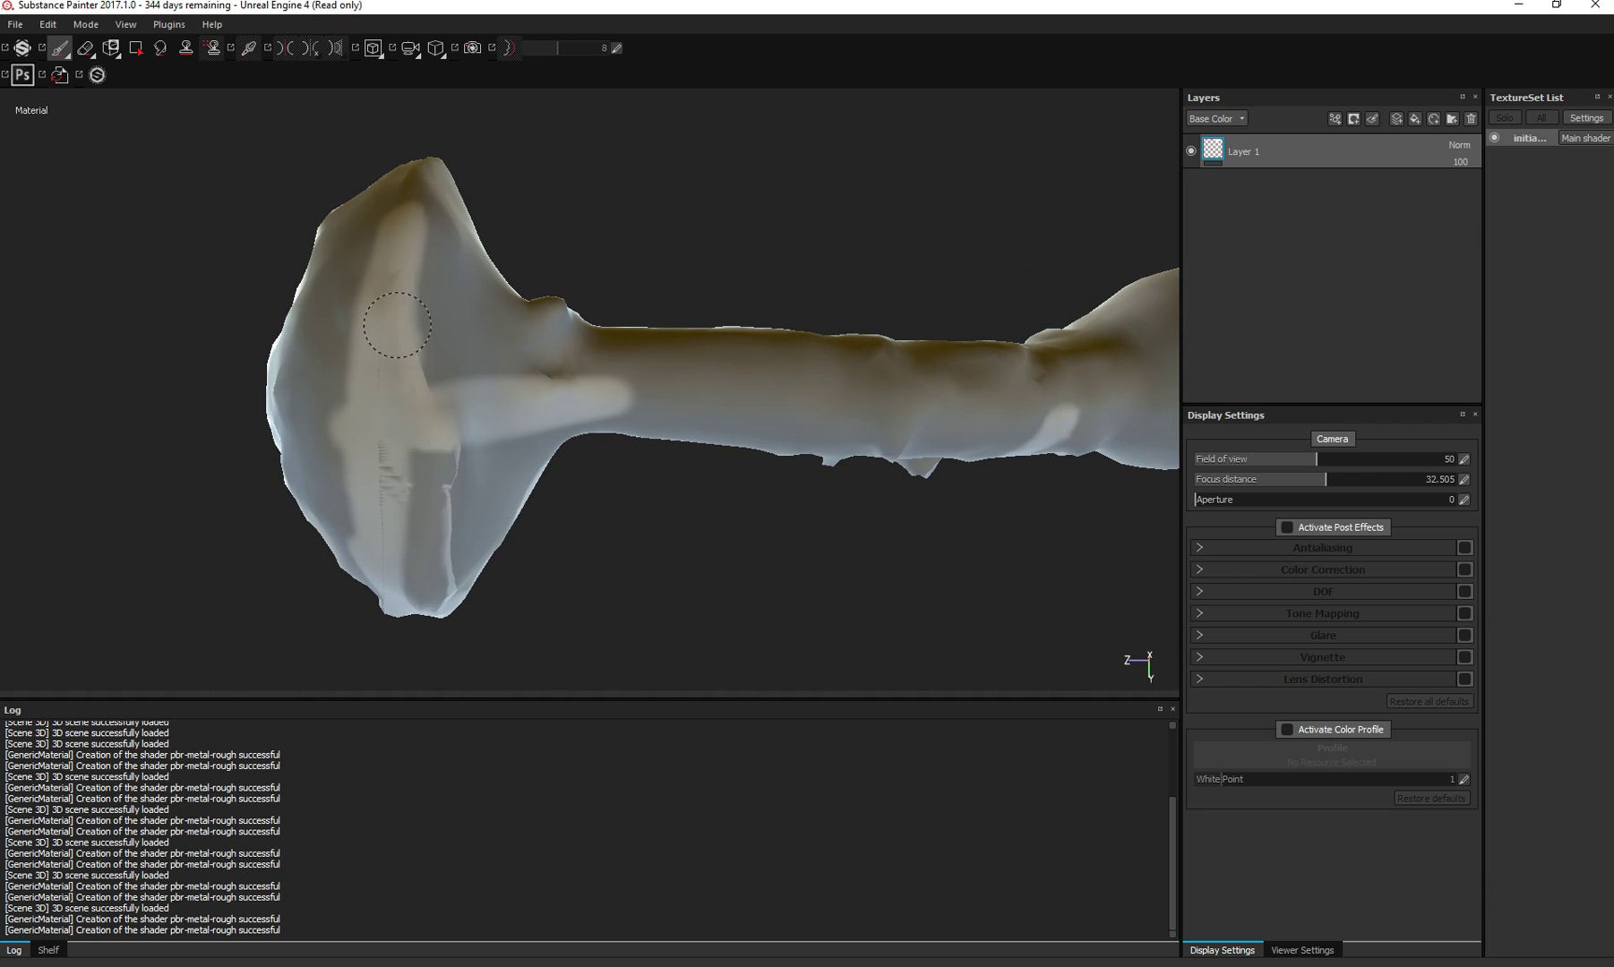
{"action": "left_click_drag", "start_coordinate": [442, 475], "coordinate": [508, 391], "text": "alt"}
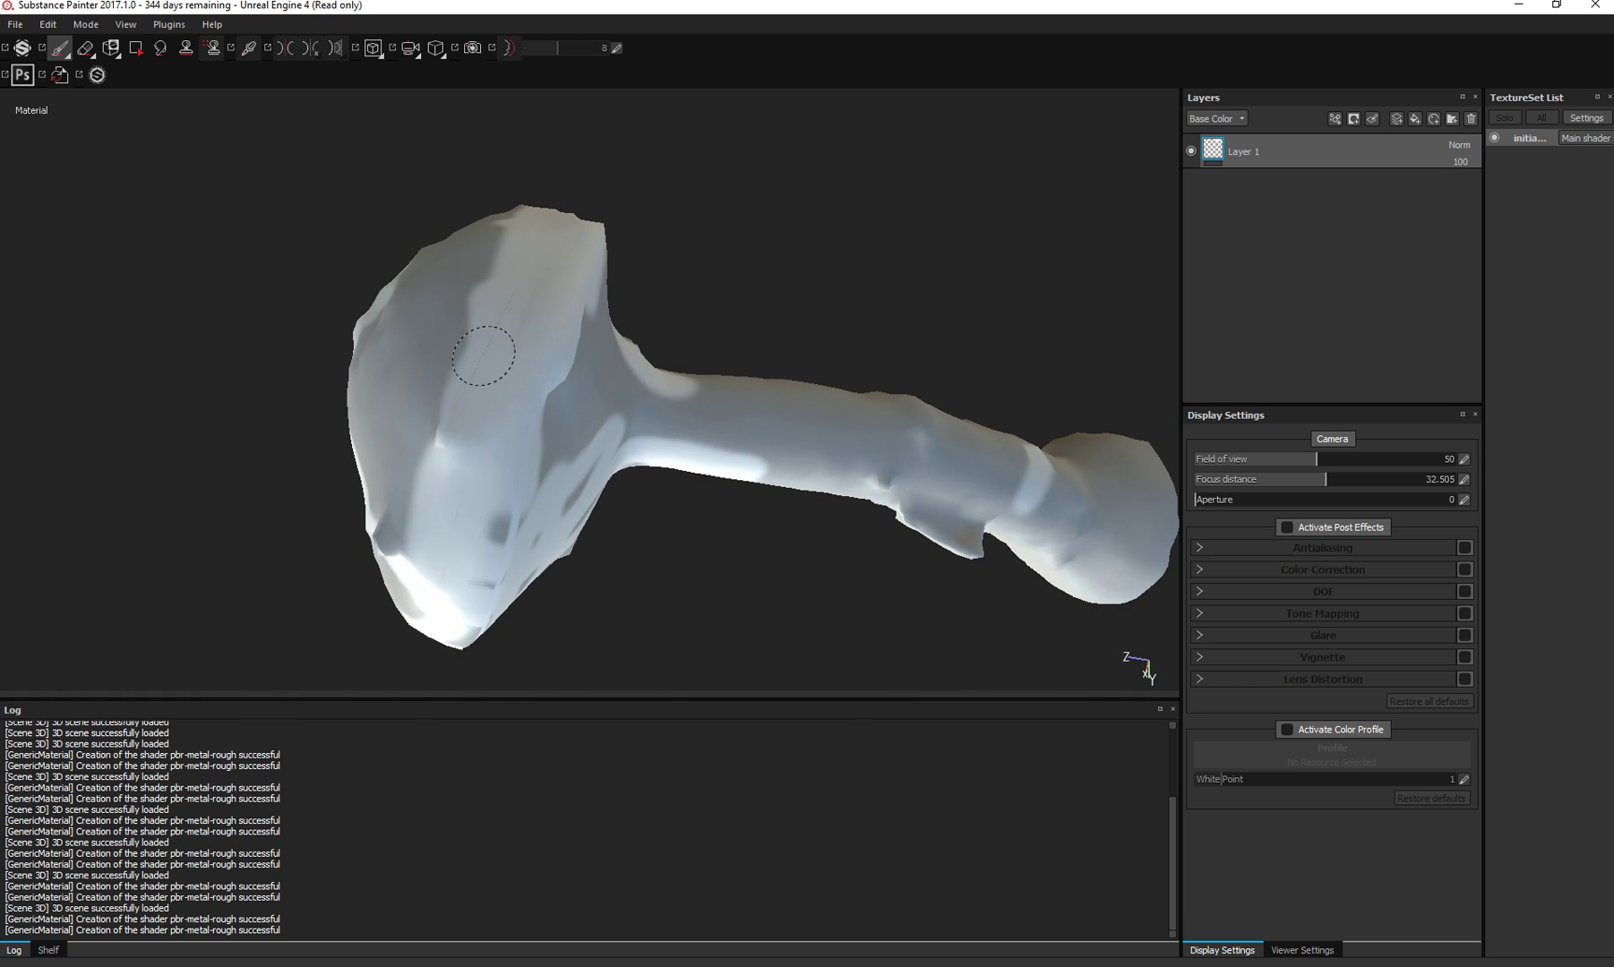
{"action": "left_click_drag", "start_coordinate": [453, 533], "coordinate": [487, 474], "text": "alt"}
{"action": "mouse_move", "coordinate": [822, 311]}
{"action": "left_mouse_down", "text": "ctrl+alt"}
{"action": "mouse_move", "coordinate": [530, 448]}
{"action": "mouse_move", "coordinate": [425, 477]}
{"action": "left_mouse_up", "text": "ctrl+alt"}
{"action": "left_click_drag", "start_coordinate": [401, 395], "coordinate": [759, 413]}
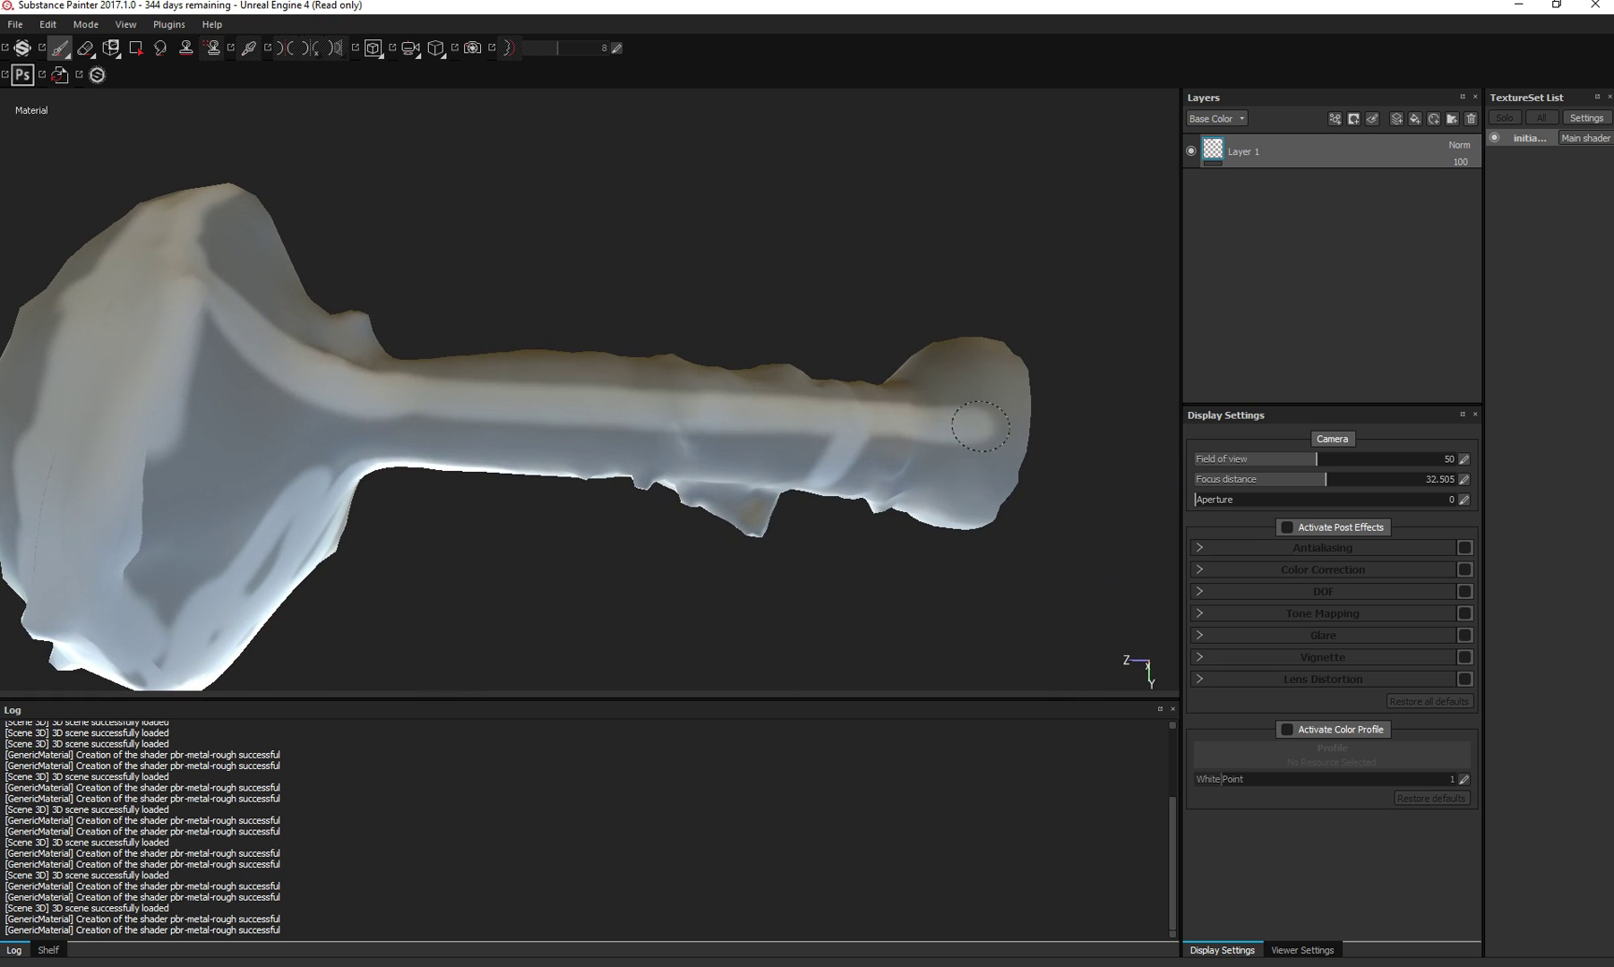
{"action": "mouse_move", "coordinate": [870, 430]}
{"action": "left_mouse_down"}
{"action": "mouse_move", "coordinate": [297, 426]}
{"action": "mouse_move", "coordinate": [920, 462]}
{"action": "left_mouse_up"}
{"action": "left_click_drag", "start_coordinate": [797, 306], "coordinate": [713, 413], "text": "alt"}
{"action": "mouse_move", "coordinate": [1082, 291]}
{"action": "left_mouse_down"}
{"action": "mouse_move", "coordinate": [208, 296]}
{"action": "mouse_move", "coordinate": [977, 347]}
{"action": "left_mouse_up"}
{"action": "left_click_drag", "start_coordinate": [403, 268], "coordinate": [378, 348], "text": "alt"}
Step: Paint around the dark spot at the stem-cap joint, the stem's upper side and onto the cap
{"action": "left_click_drag", "start_coordinate": [396, 225], "coordinate": [403, 202], "text": "alt"}
{"action": "left_click_drag", "start_coordinate": [322, 303], "coordinate": [260, 318]}
{"action": "left_click_drag", "start_coordinate": [222, 246], "coordinate": [866, 273]}
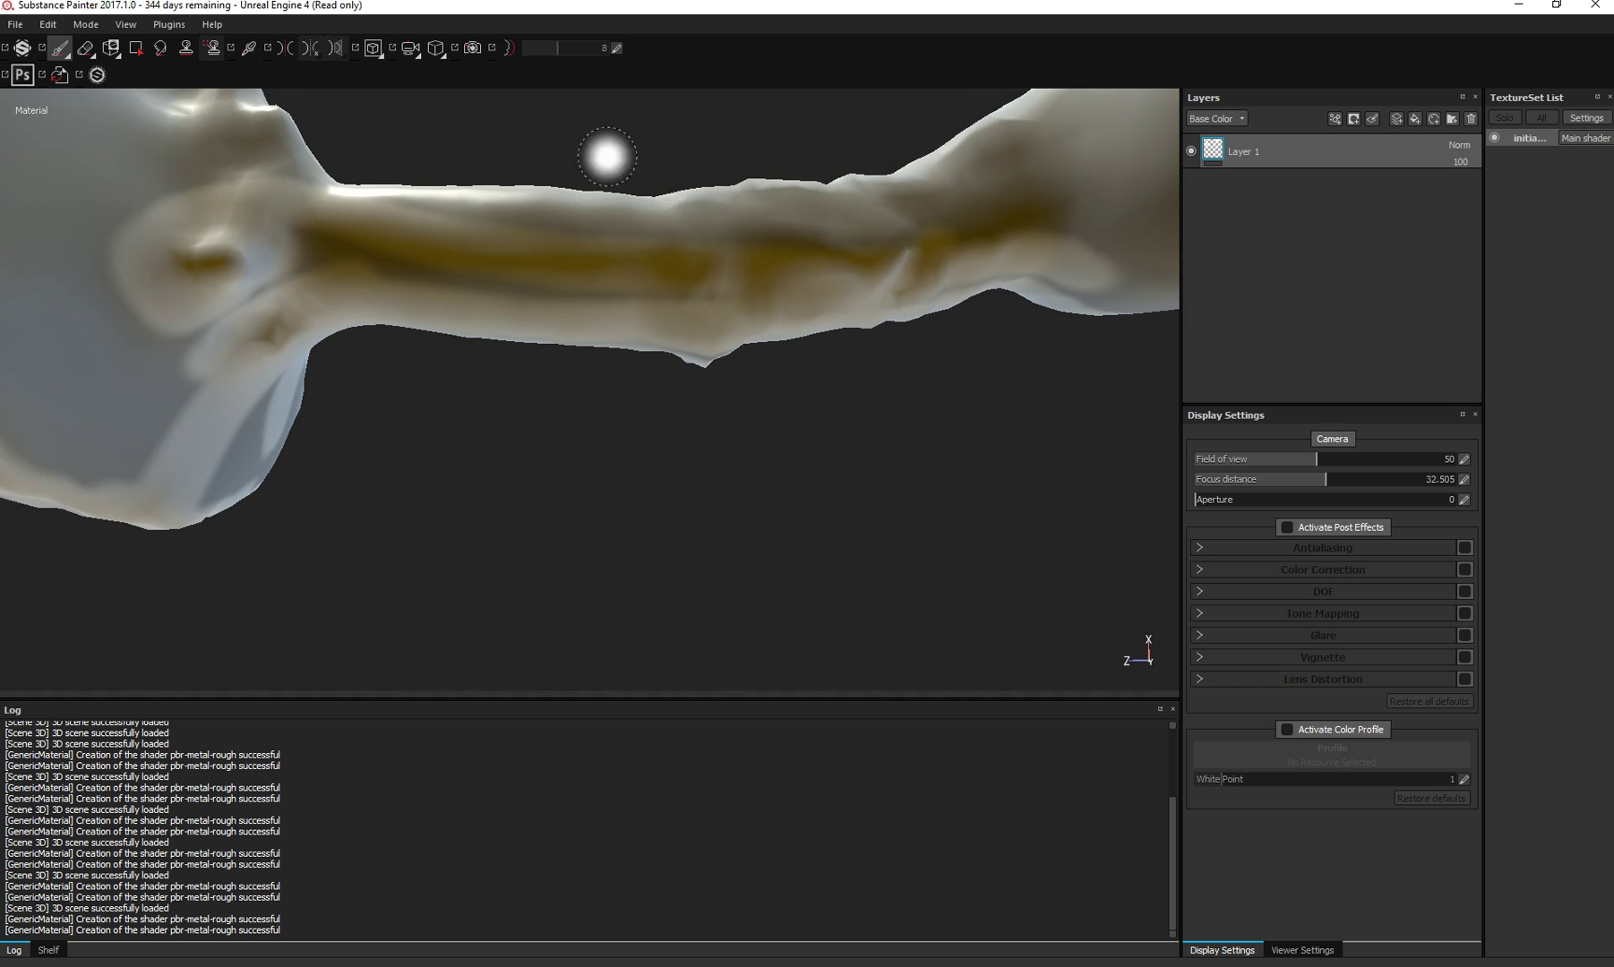
{"action": "left_click_drag", "start_coordinate": [620, 158], "coordinate": [583, 306], "text": "alt"}
{"action": "mouse_move", "coordinate": [943, 311]}
{"action": "left_mouse_down"}
{"action": "mouse_move", "coordinate": [734, 326]}
{"action": "mouse_move", "coordinate": [209, 316]}
{"action": "left_mouse_up"}
{"action": "left_click_drag", "start_coordinate": [330, 337], "coordinate": [574, 358]}
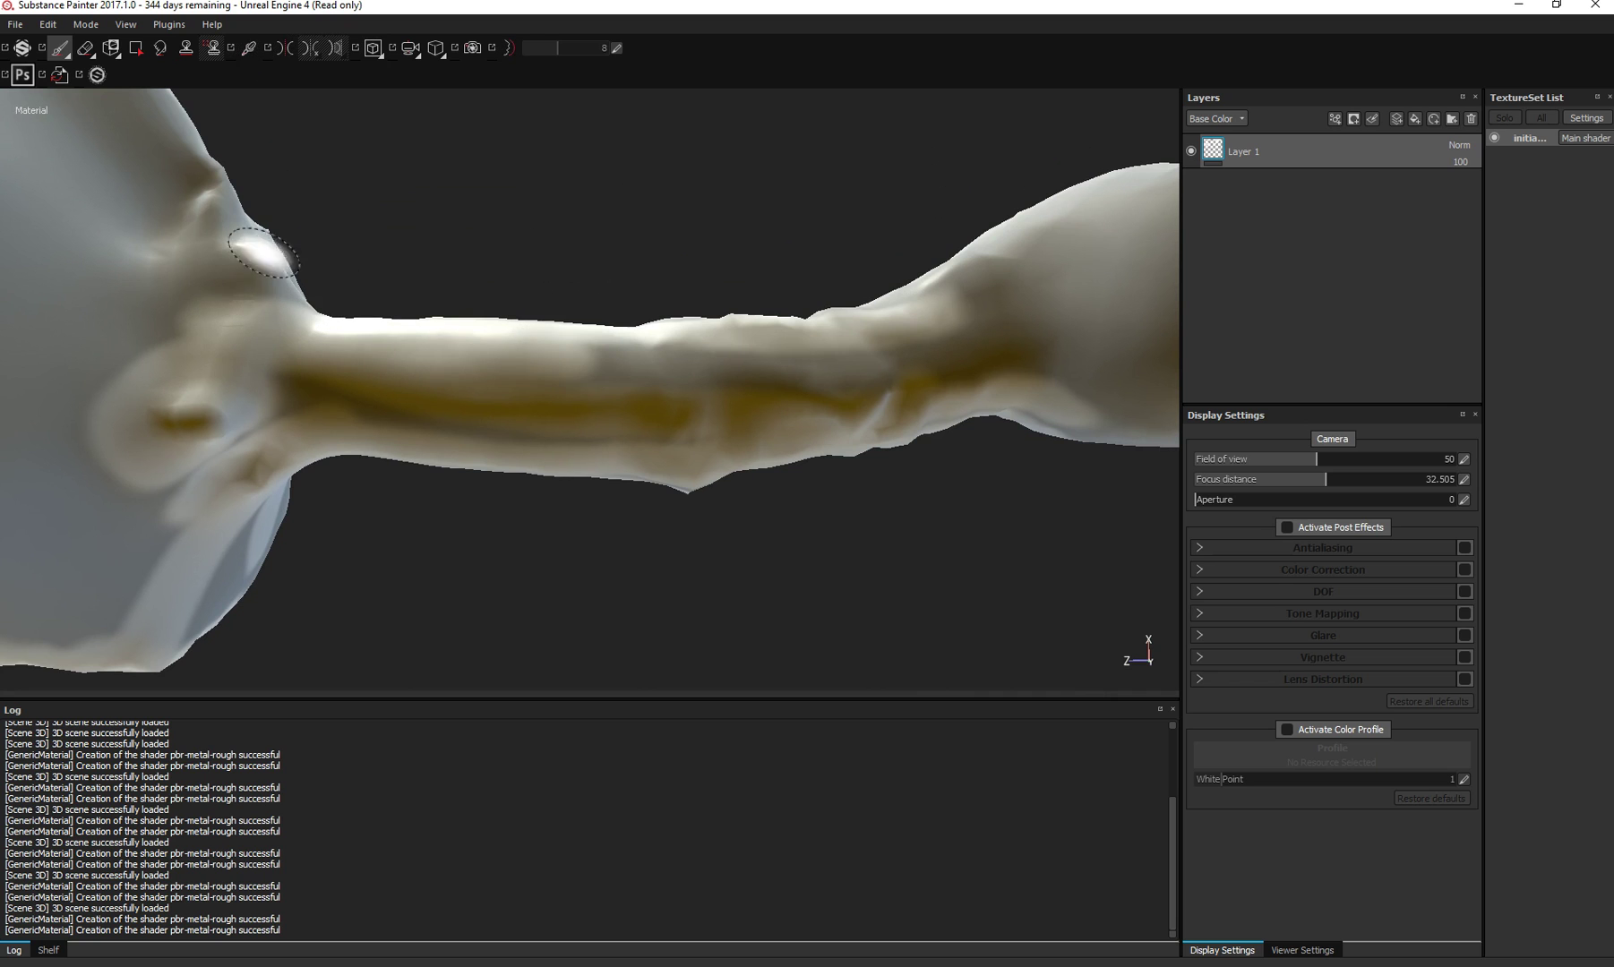
{"action": "left_click_drag", "start_coordinate": [265, 263], "coordinate": [88, 152]}
{"action": "mouse_move", "coordinate": [190, 170]}
{"action": "left_mouse_down", "text": "alt"}
{"action": "mouse_move", "coordinate": [216, 317]}
{"action": "mouse_move", "coordinate": [295, 198]}
{"action": "mouse_move", "coordinate": [562, 335]}
{"action": "left_mouse_up", "text": "alt"}
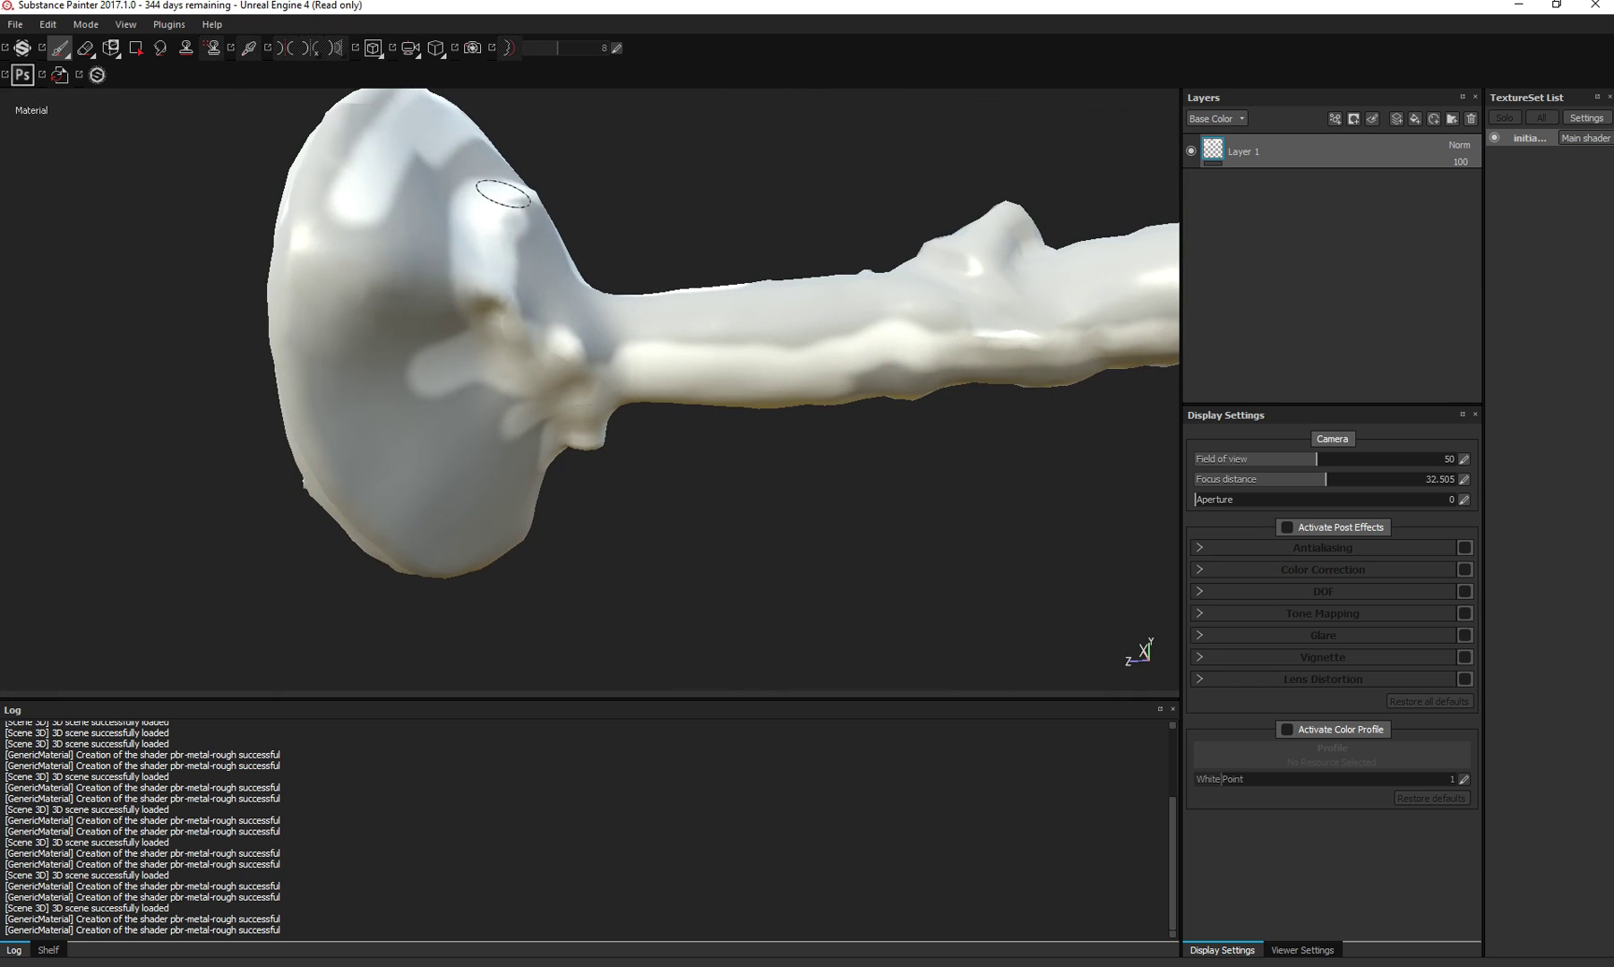
{"action": "mouse_move", "coordinate": [593, 294]}
{"action": "left_mouse_down"}
{"action": "mouse_move", "coordinate": [908, 319]}
{"action": "mouse_move", "coordinate": [613, 319]}
{"action": "mouse_move", "coordinate": [1146, 280]}
{"action": "mouse_move", "coordinate": [839, 305]}
{"action": "mouse_move", "coordinate": [836, 207]}
{"action": "left_mouse_up"}
{"action": "middle_click_drag", "start_coordinate": [837, 207], "coordinate": [409, 408], "text": "alt"}
Step: Paint brown strokes along the stem and over the cap underside near the cap-stem junction
{"action": "mouse_move", "coordinate": [696, 405]}
{"action": "left_mouse_down"}
{"action": "mouse_move", "coordinate": [389, 400]}
{"action": "mouse_move", "coordinate": [807, 431]}
{"action": "mouse_move", "coordinate": [395, 368]}
{"action": "left_mouse_up"}
{"action": "left_click_drag", "start_coordinate": [248, 294], "coordinate": [219, 440], "text": "alt"}
{"action": "middle_click_drag", "start_coordinate": [169, 300], "coordinate": [690, 345], "text": "alt"}
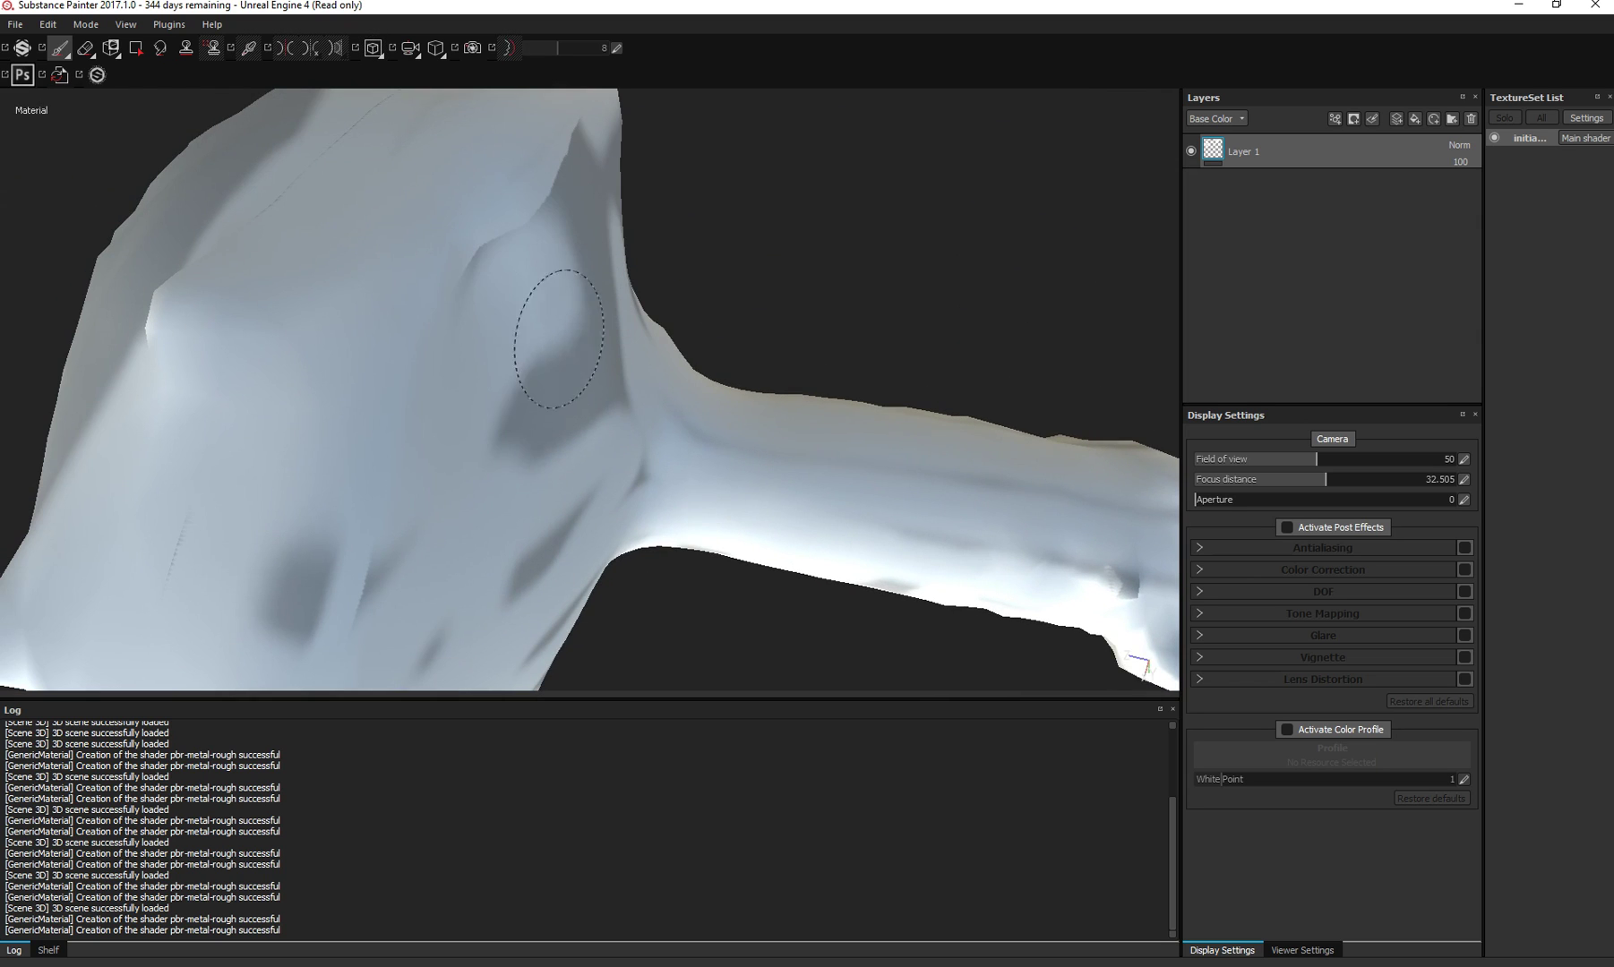
{"action": "left_click_drag", "start_coordinate": [515, 363], "coordinate": [523, 399], "text": "alt"}
{"action": "mouse_move", "coordinate": [313, 287]}
{"action": "left_mouse_down"}
{"action": "mouse_move", "coordinate": [252, 324]}
{"action": "mouse_move", "coordinate": [89, 342]}
{"action": "mouse_move", "coordinate": [288, 324]}
{"action": "mouse_move", "coordinate": [222, 535]}
{"action": "left_mouse_up"}
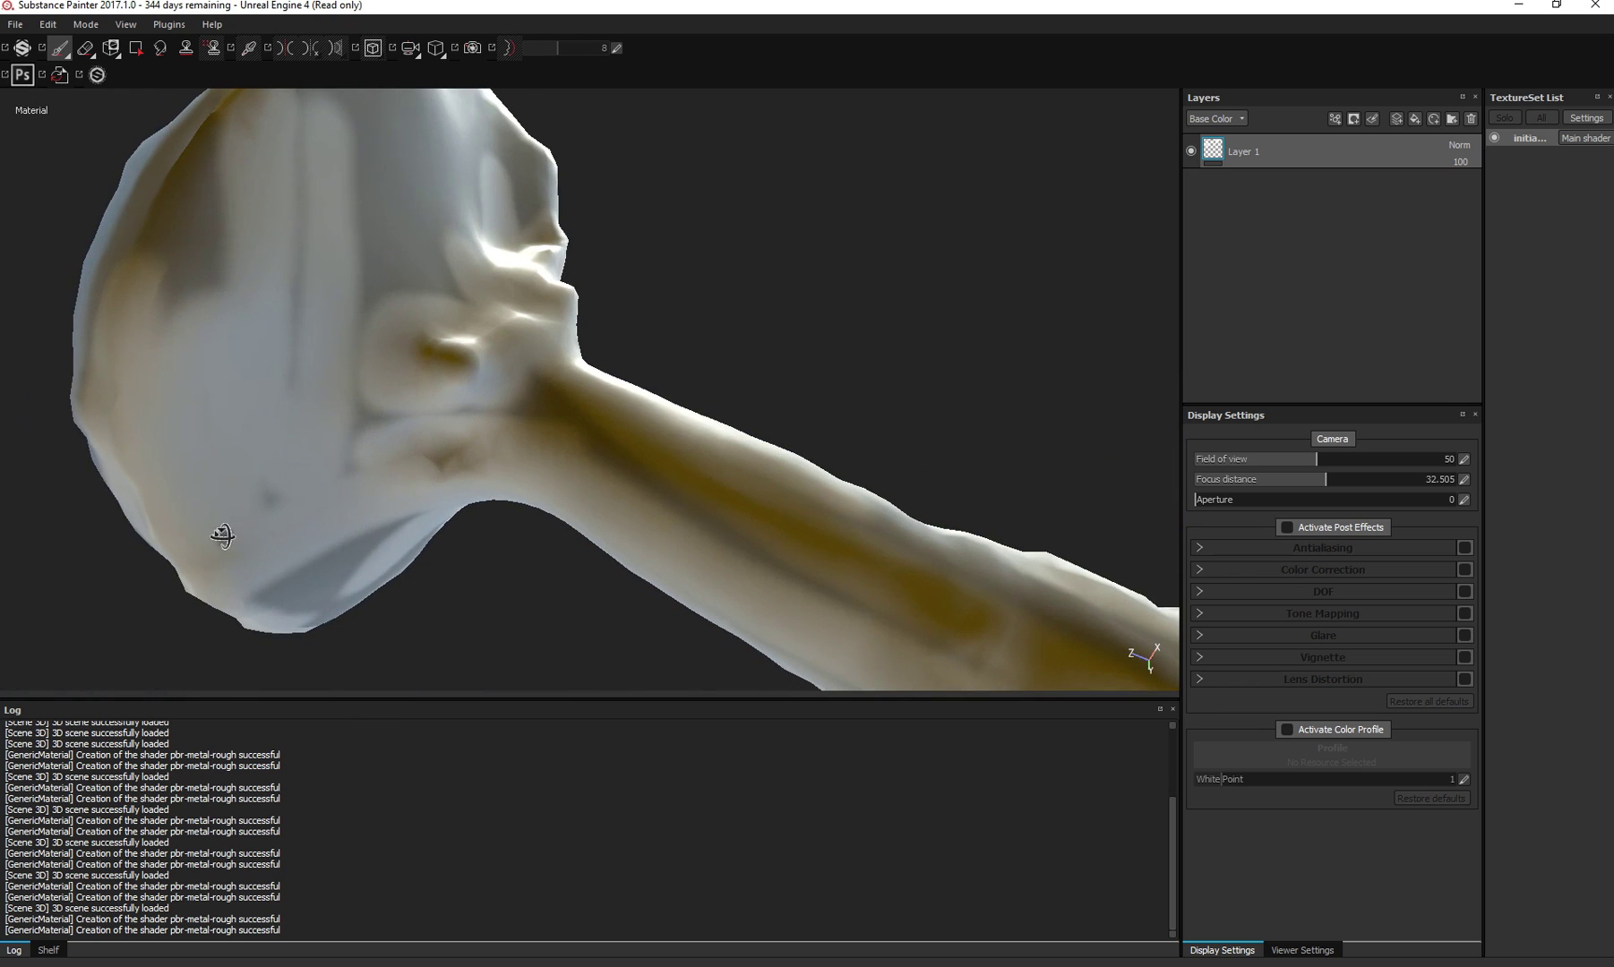
{"action": "mouse_move", "coordinate": [342, 288]}
{"action": "left_mouse_down"}
{"action": "mouse_move", "coordinate": [244, 317]}
{"action": "mouse_move", "coordinate": [195, 124]}
{"action": "left_mouse_up"}
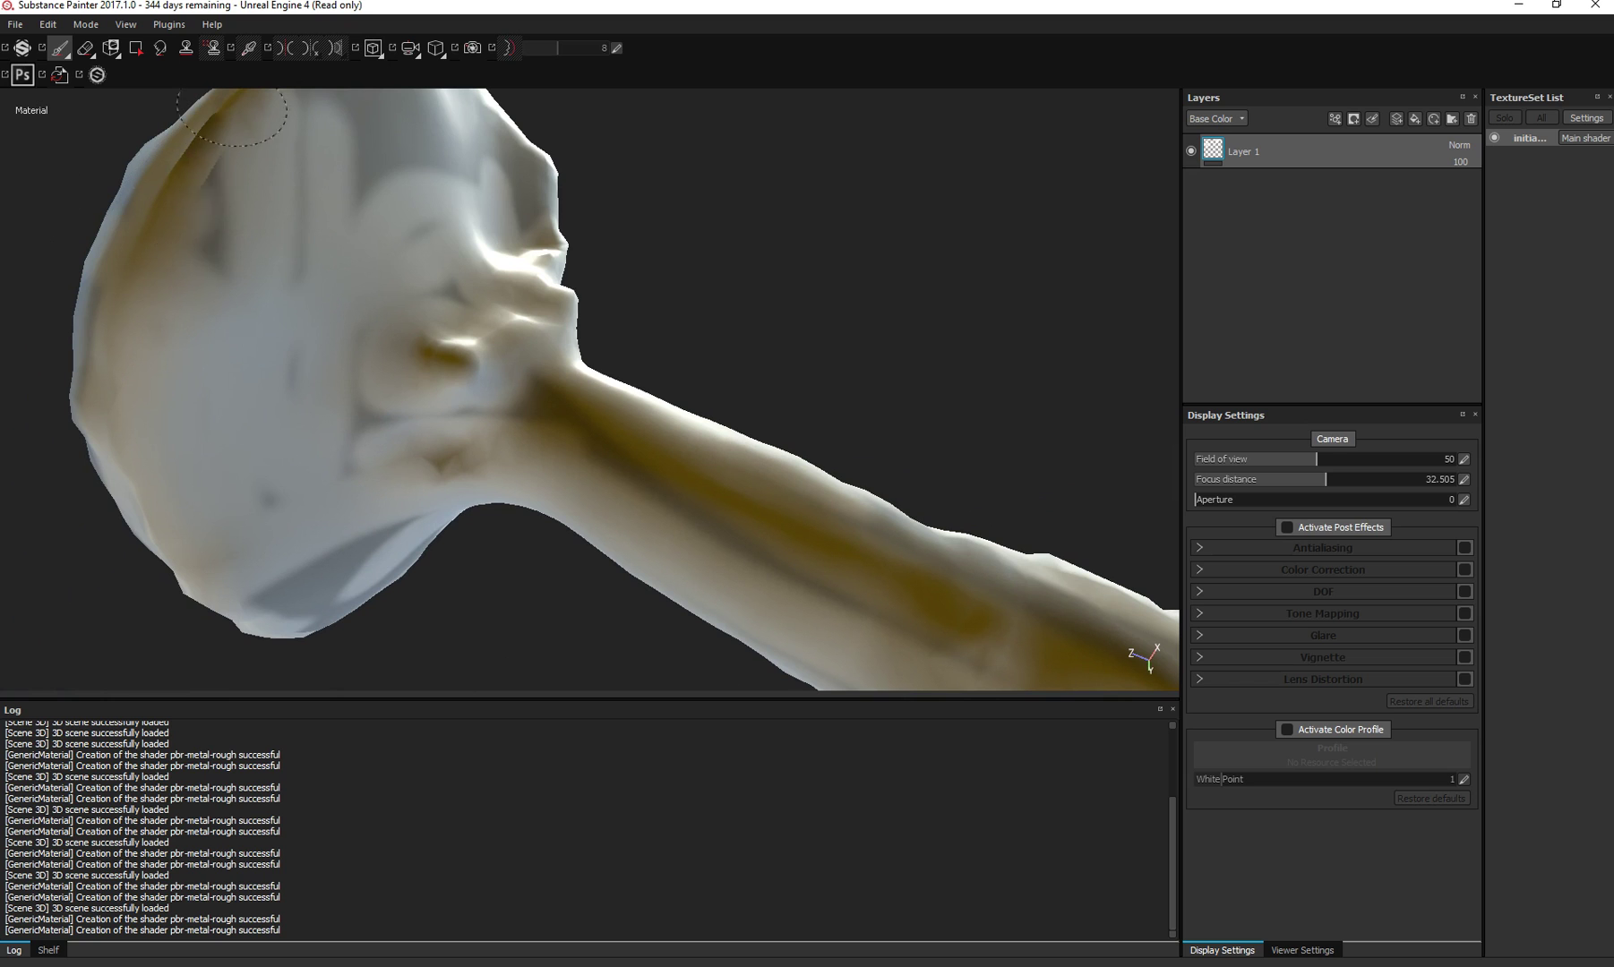
Step: Add brown strokes up to the cap's top edge, then rotate the environment lighting across the cap
{"action": "left_click_drag", "start_coordinate": [171, 313], "coordinate": [482, 175]}
{"action": "mouse_move", "coordinate": [385, 179]}
{"action": "left_mouse_down", "text": "alt"}
{"action": "mouse_move", "coordinate": [407, 295]}
{"action": "mouse_move", "coordinate": [428, 191]}
{"action": "mouse_move", "coordinate": [406, 145]}
{"action": "mouse_move", "coordinate": [314, 394]}
{"action": "mouse_move", "coordinate": [527, 203]}
{"action": "left_mouse_up", "text": "alt"}
{"action": "left_click_drag", "start_coordinate": [401, 234], "coordinate": [524, 112]}
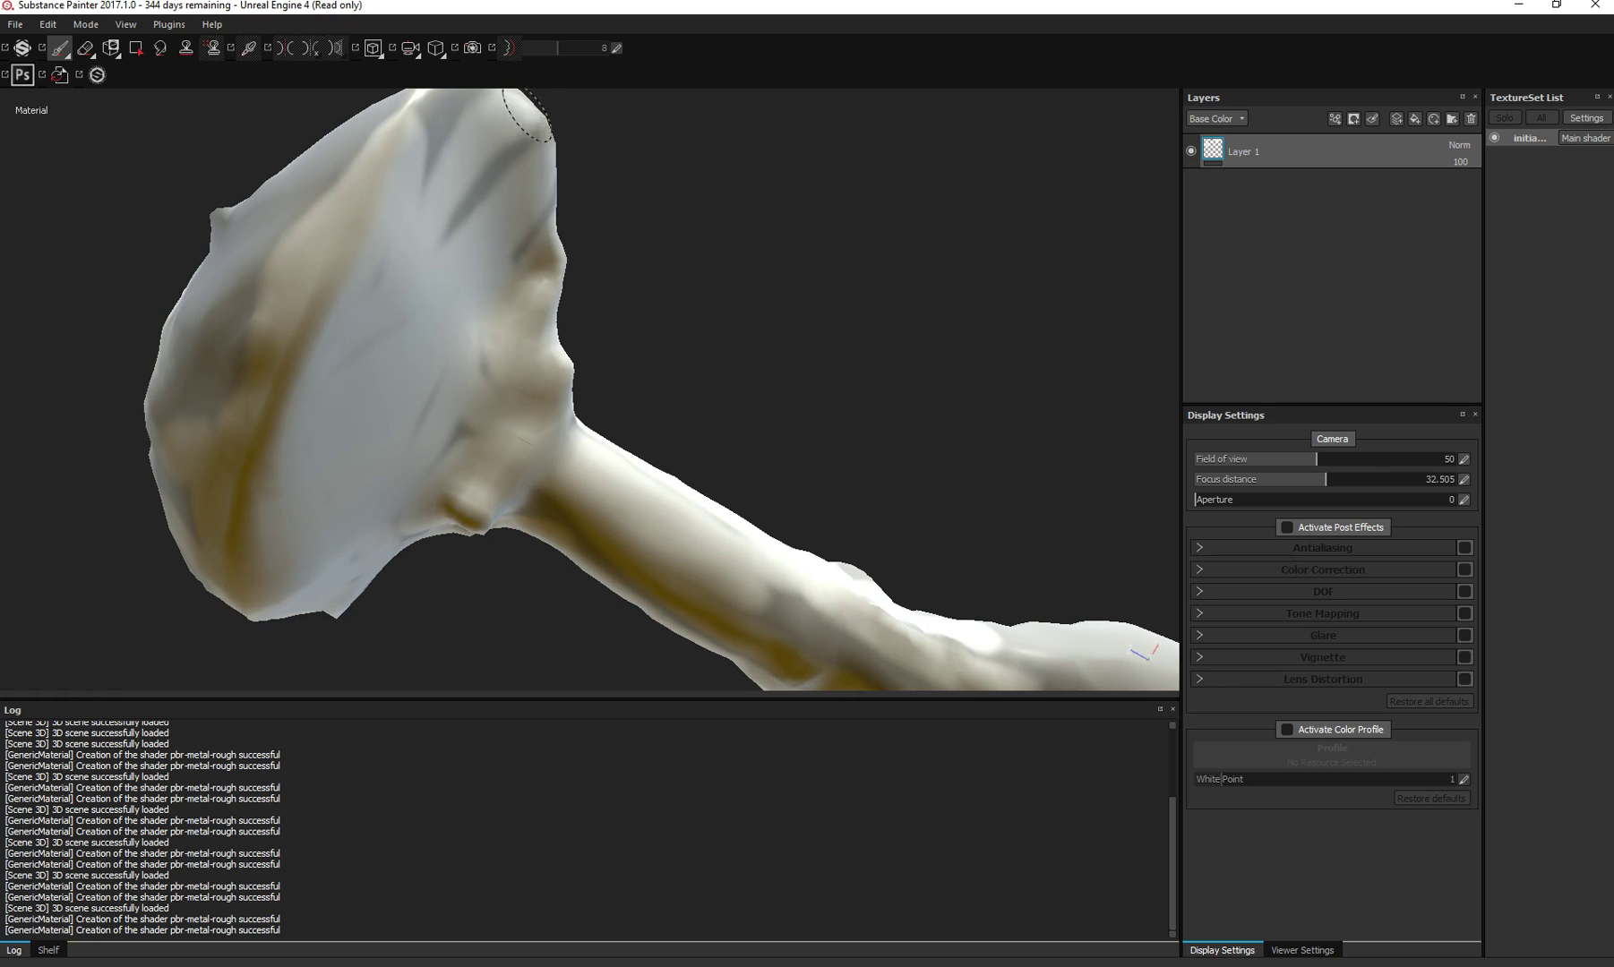
{"action": "left_click_drag", "start_coordinate": [438, 319], "coordinate": [548, 376], "text": "alt"}
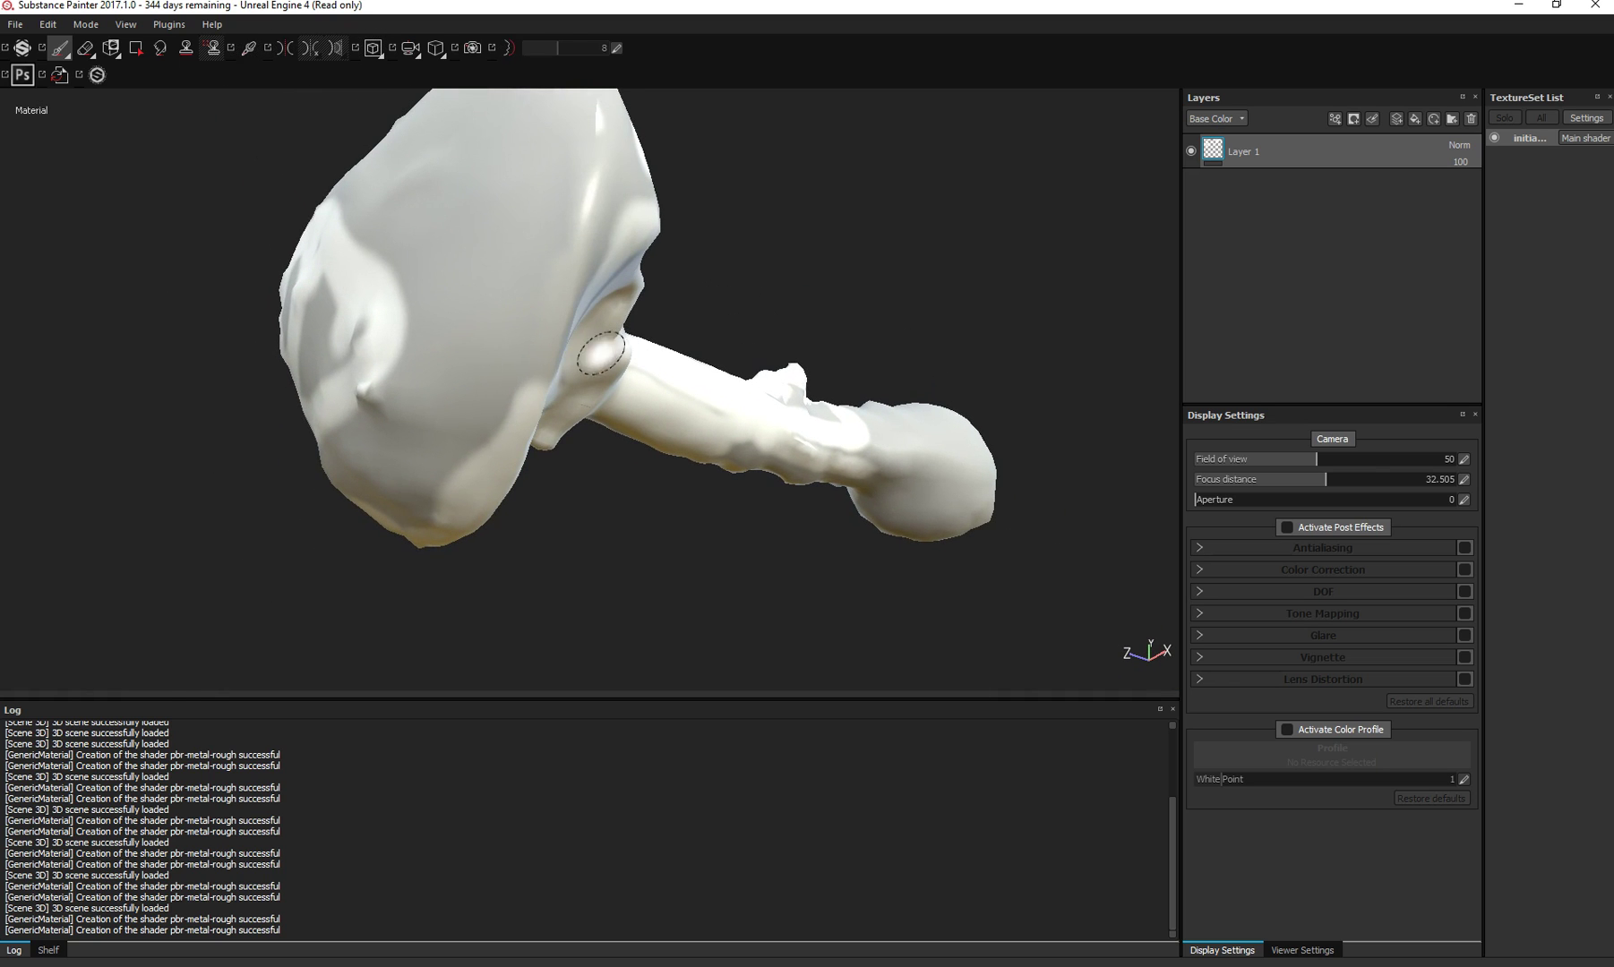
{"action": "mouse_move", "coordinate": [555, 284]}
{"action": "left_mouse_down"}
{"action": "mouse_move", "coordinate": [597, 228]}
{"action": "mouse_move", "coordinate": [612, 244]}
{"action": "mouse_move", "coordinate": [638, 317]}
{"action": "mouse_move", "coordinate": [598, 388]}
{"action": "left_mouse_up"}
{"action": "mouse_move", "coordinate": [595, 310]}
{"action": "right_mouse_down", "text": "shift"}
{"action": "mouse_move", "coordinate": [426, 377]}
{"action": "mouse_move", "coordinate": [331, 453]}
{"action": "mouse_move", "coordinate": [468, 403]}
{"action": "mouse_move", "coordinate": [554, 418]}
{"action": "mouse_move", "coordinate": [526, 572]}
{"action": "right_mouse_up", "text": "shift"}
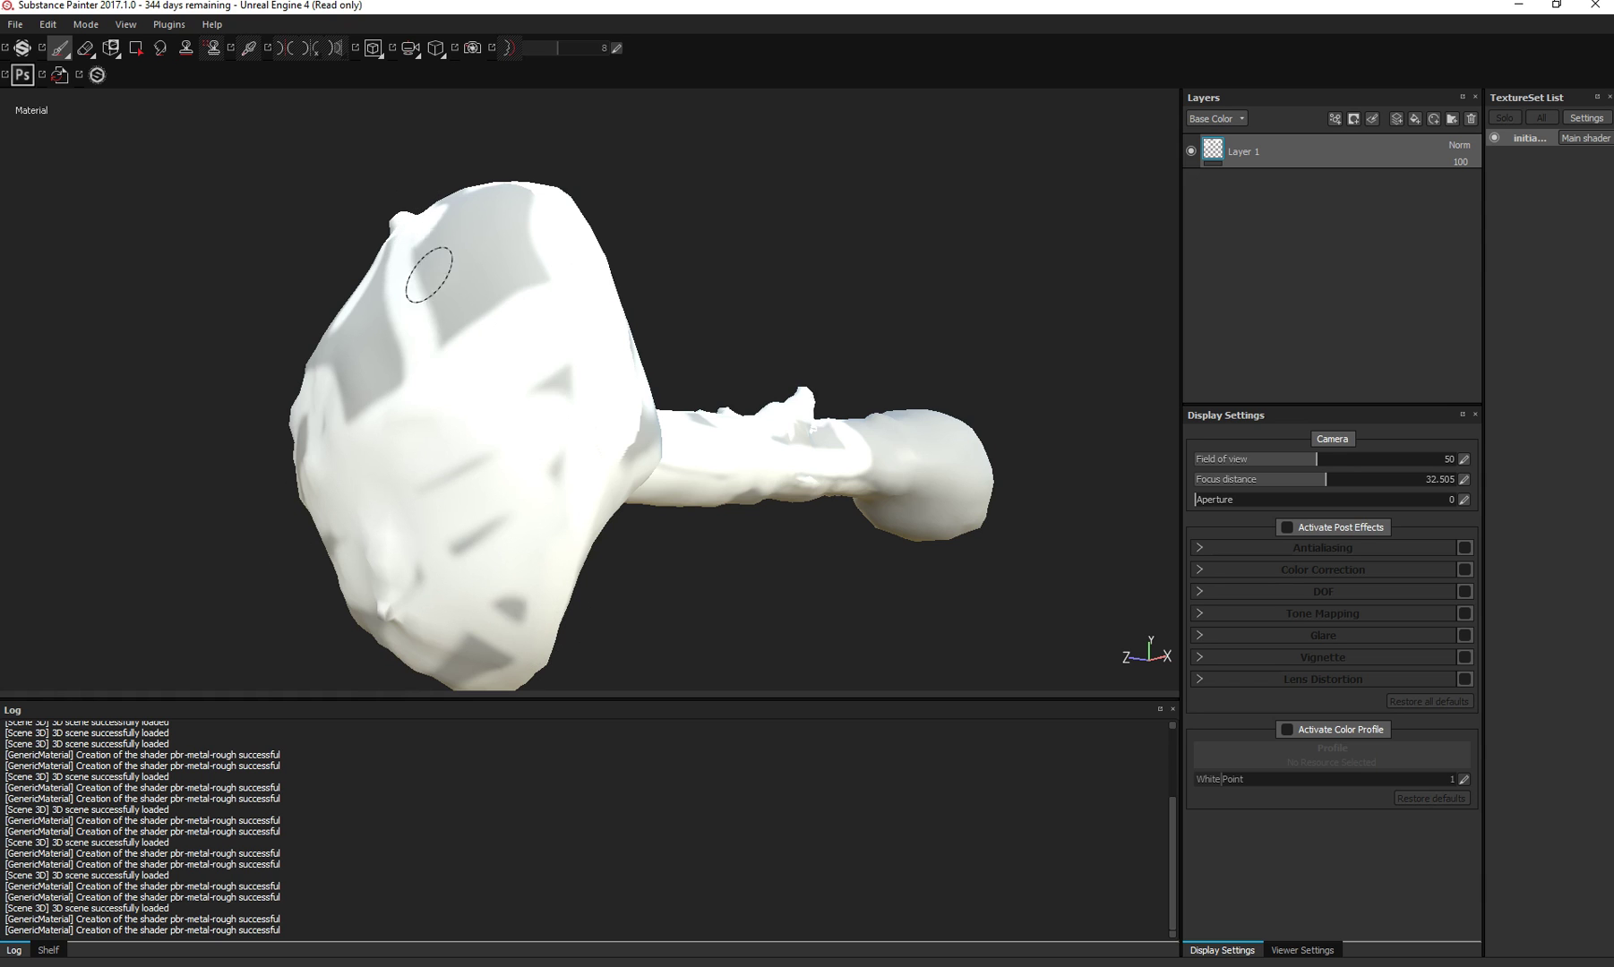